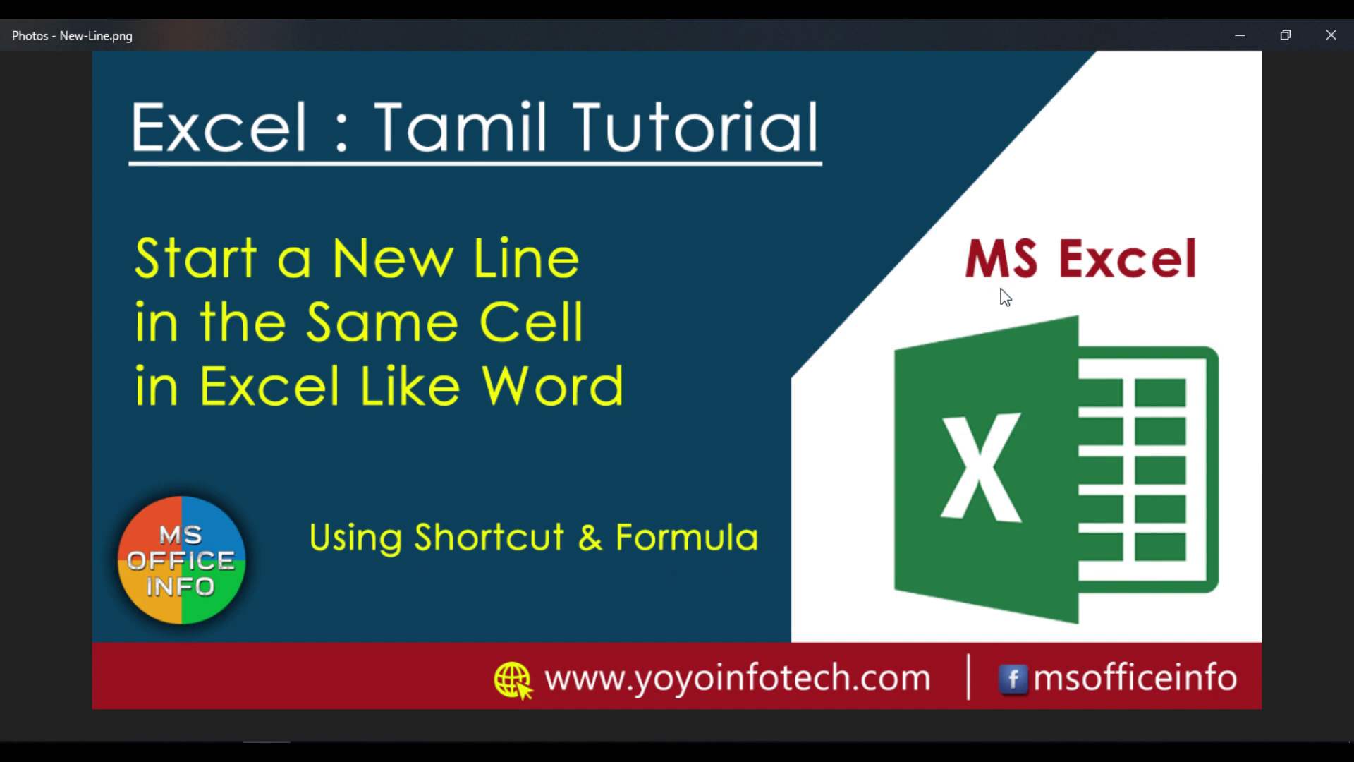
# - Minimize the Photos window showing the New-Line.png title image to reveal the desktop
pyautogui.click(1240, 36)
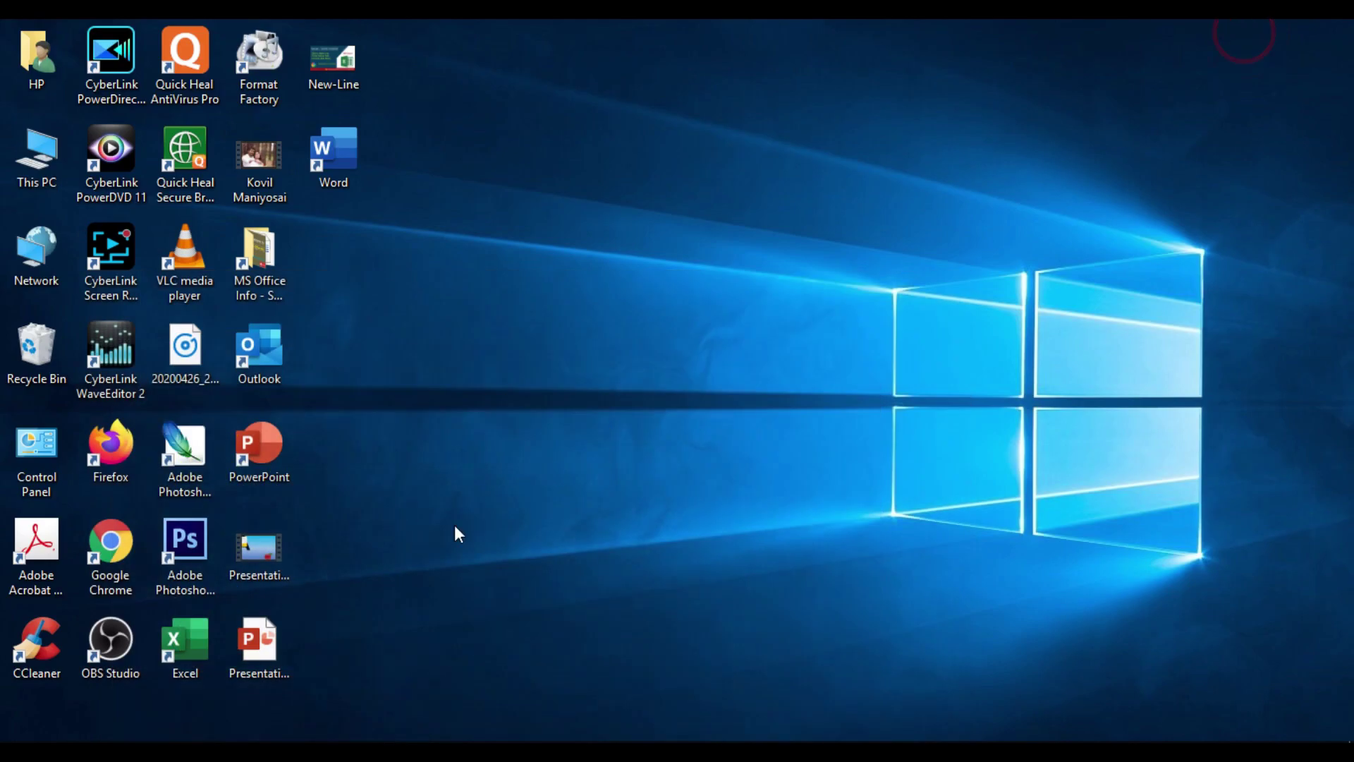
# - Bring up Book1 and centre the address data in A2:G4 vertically and horizontally
pyautogui.click(219, 751)
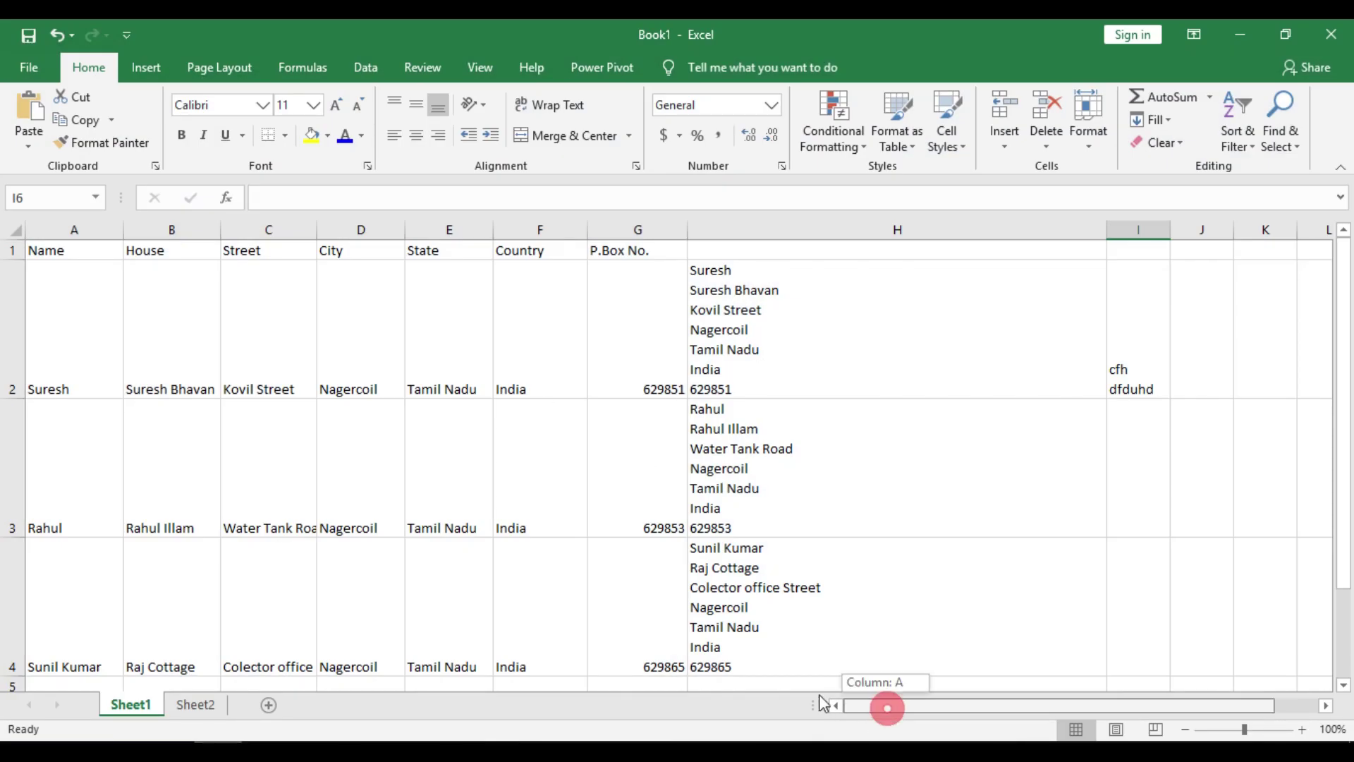
pyautogui.moveTo(72, 296); pyautogui.dragTo(283, 323)
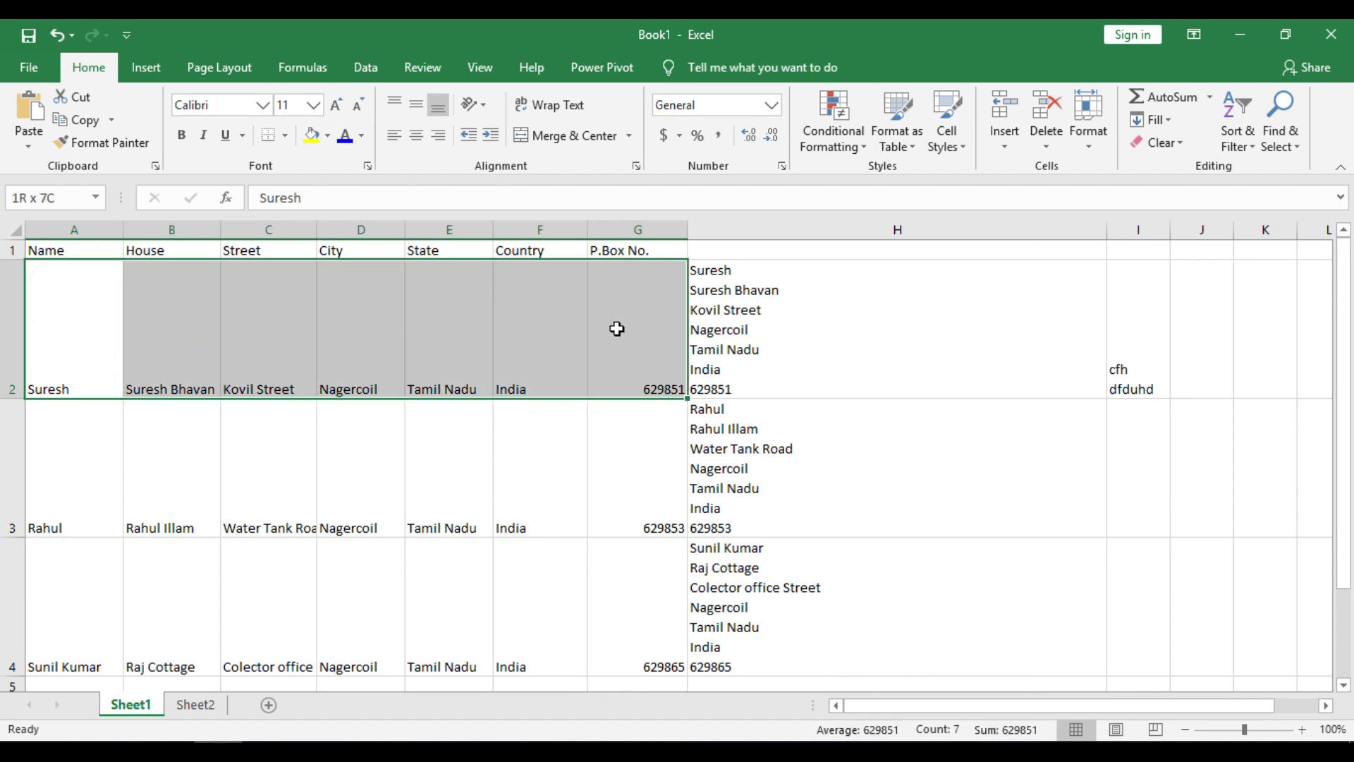
pyautogui.moveTo(369, 322); pyautogui.dragTo(621, 605)
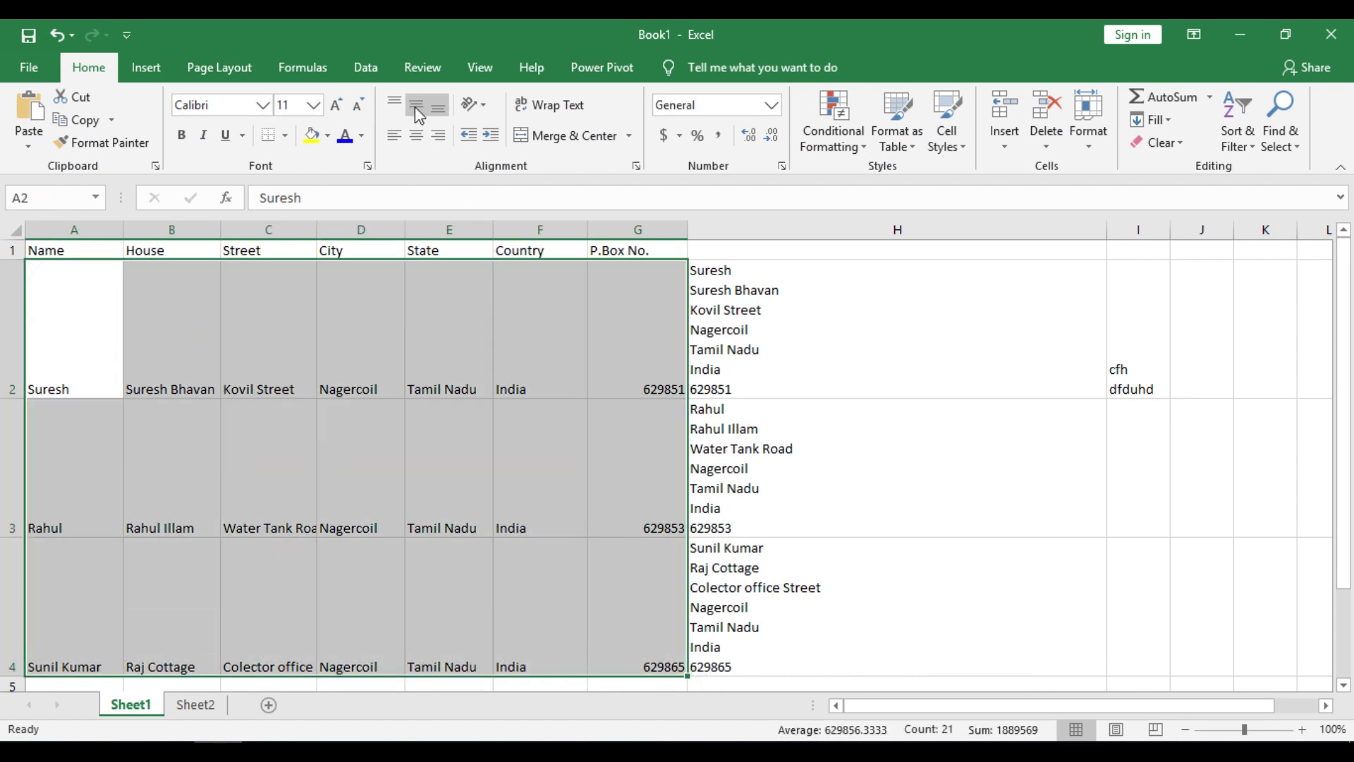
pyautogui.click(416, 105)
pyautogui.click(416, 134)
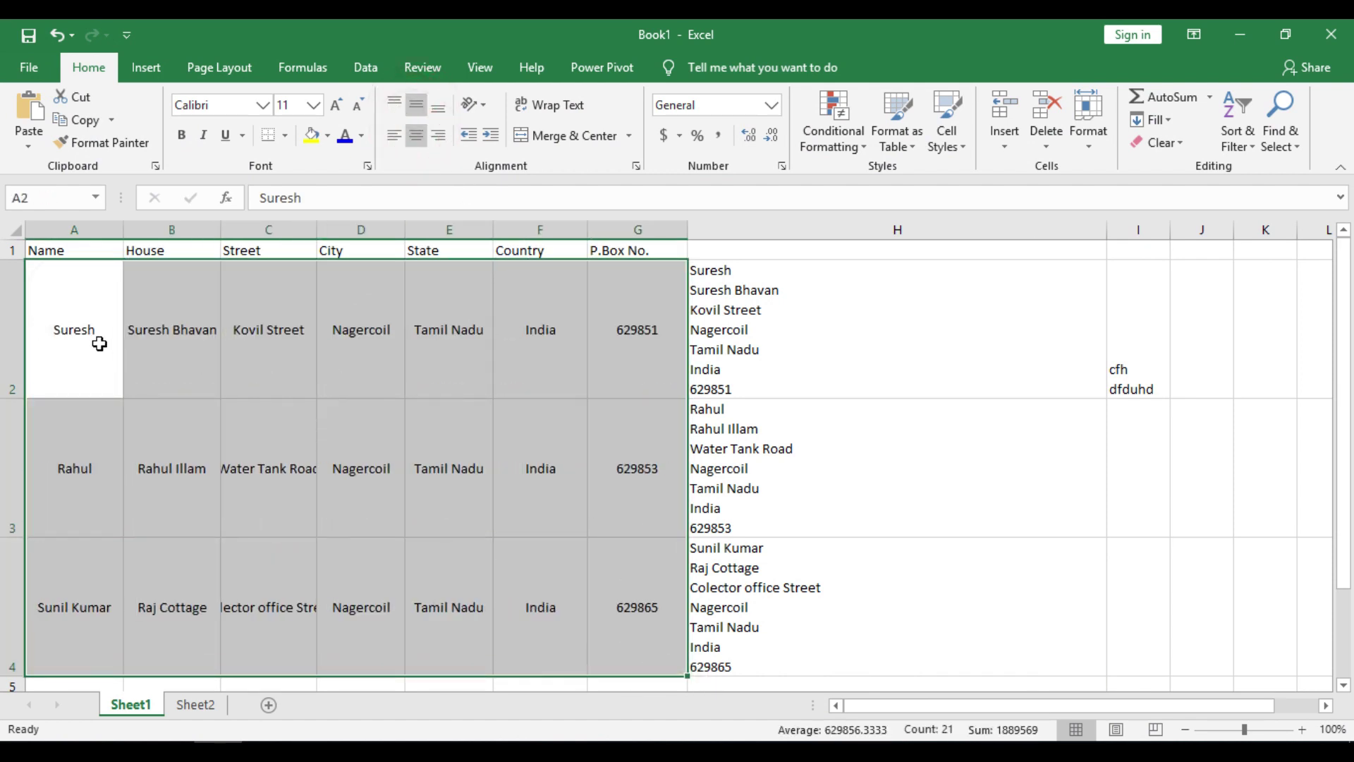
pyautogui.click(74, 298)
# - Review the entries in B2, D2, E2 and F2, then H2's TEXTJOIN formula
pyautogui.click(192, 324)
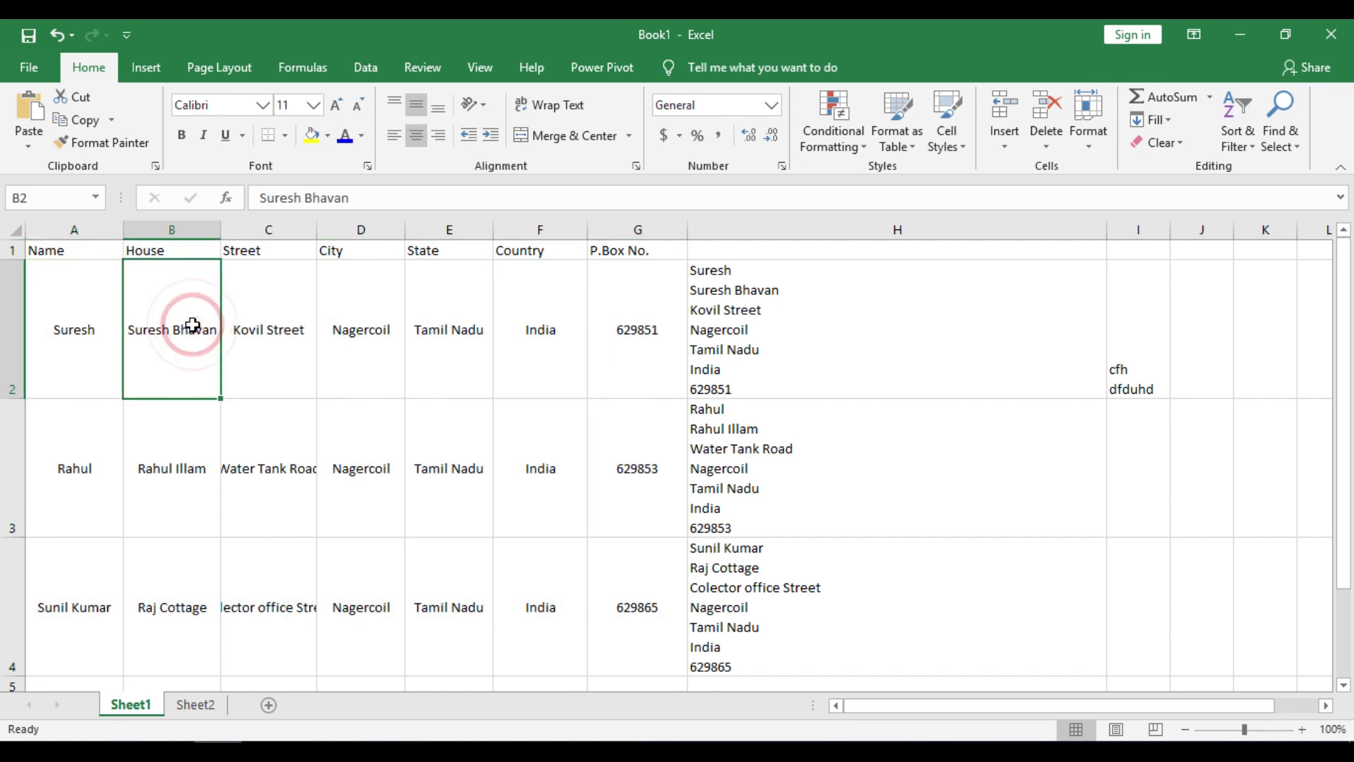
pyautogui.click(395, 332)
pyautogui.click(453, 310)
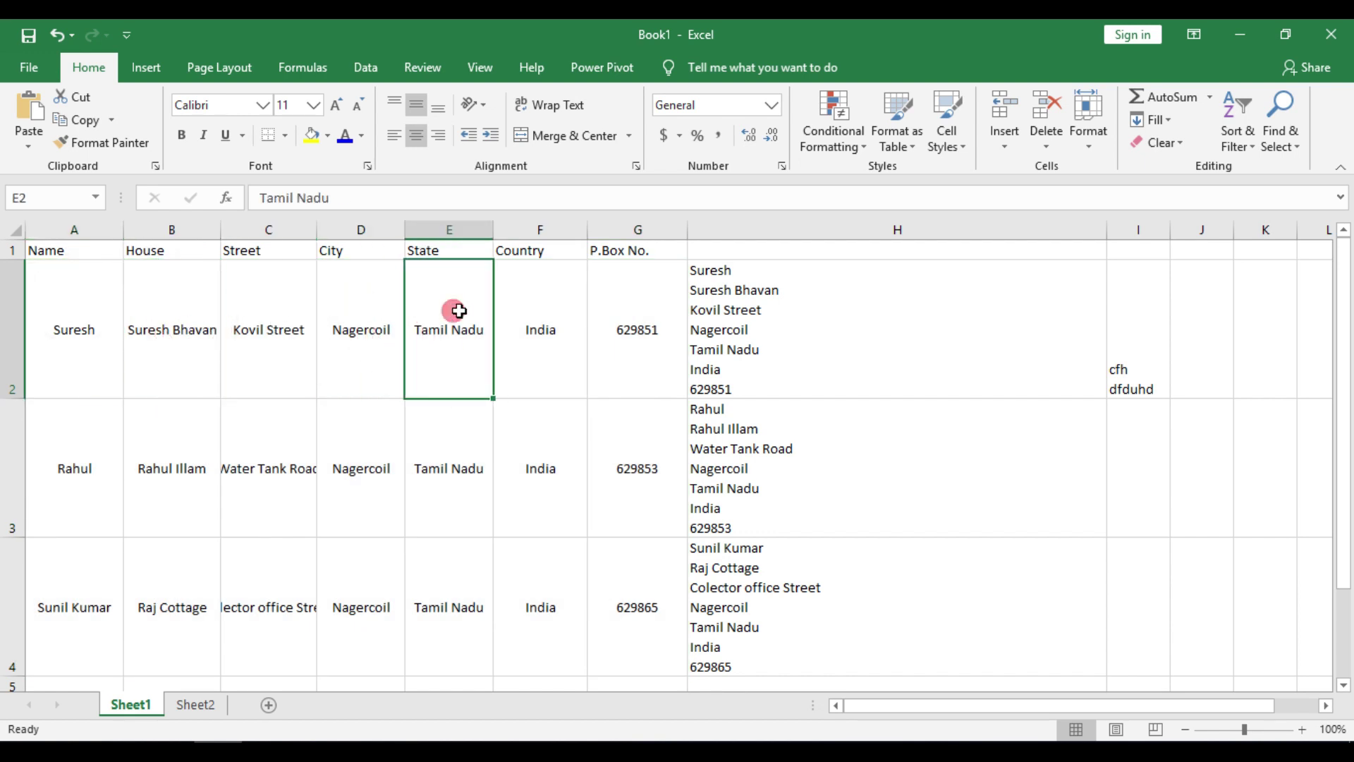
pyautogui.click(538, 305)
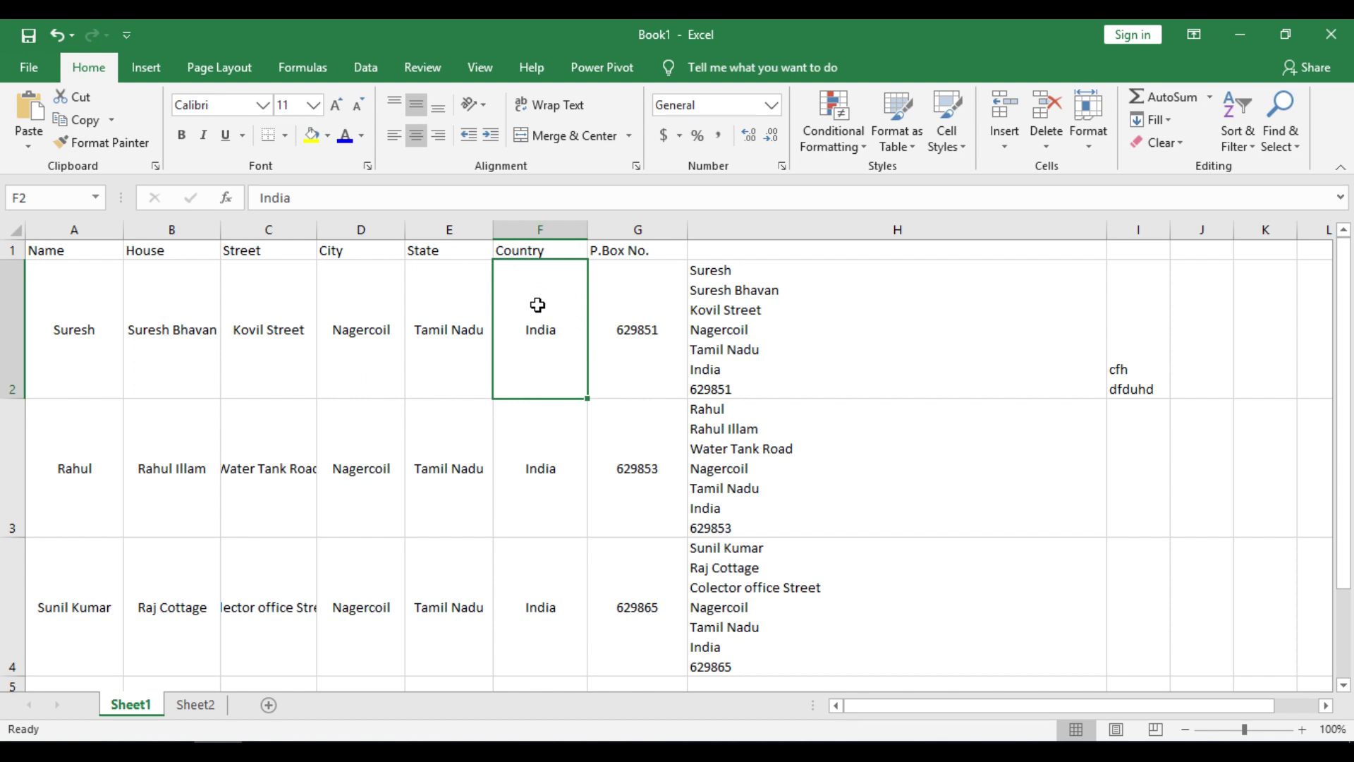
pyautogui.click(795, 271)
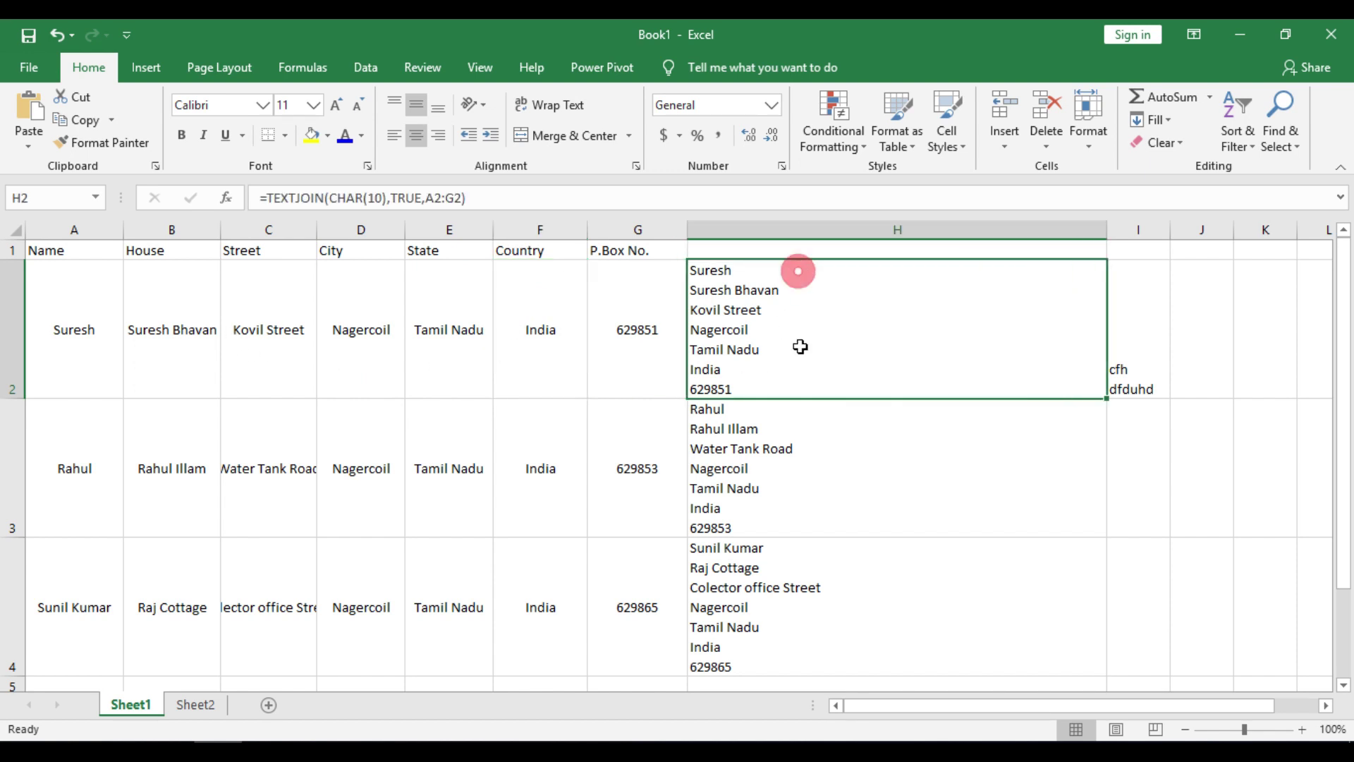
# - Compare the H3 and H2 TEXTJOIN formulas with A2:G2, then view Sheet2's H1 note
pyautogui.click(749, 443)
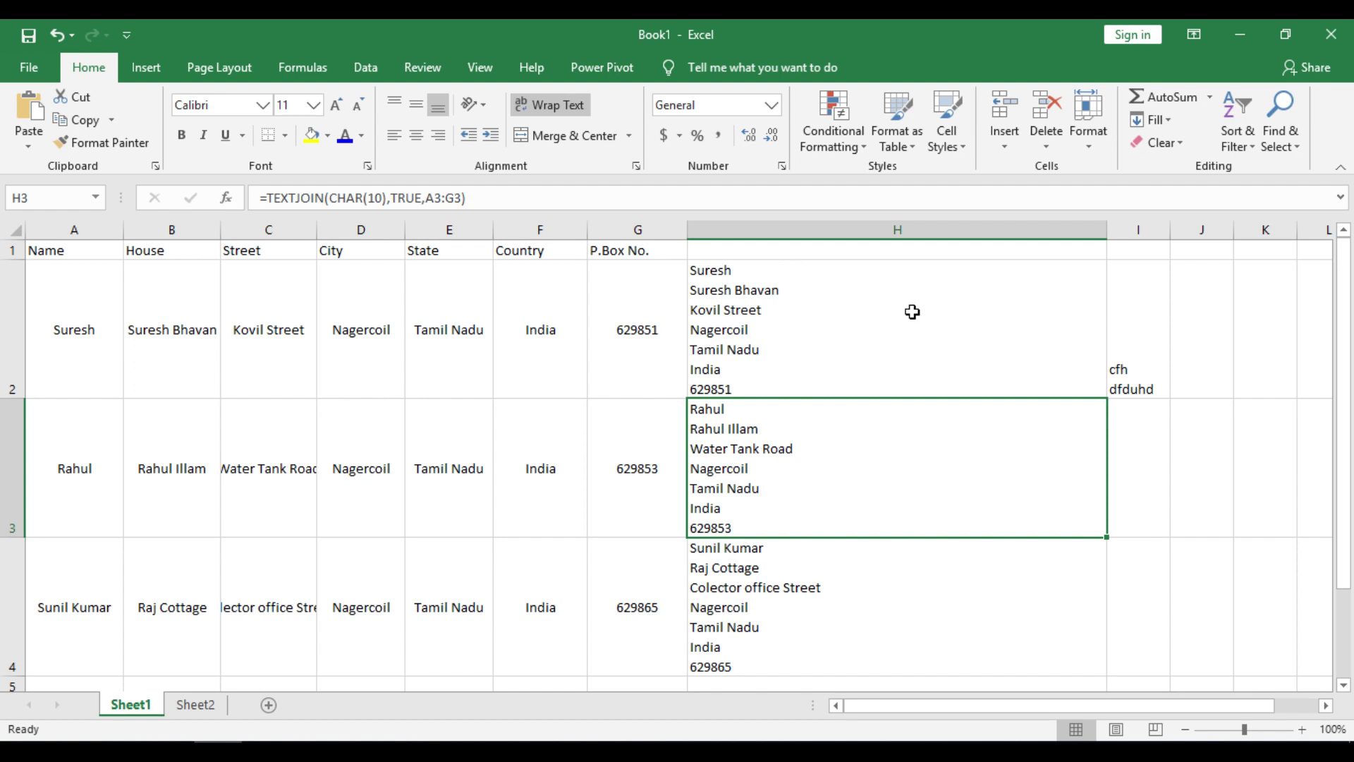
pyautogui.moveTo(45, 339); pyautogui.dragTo(628, 360)
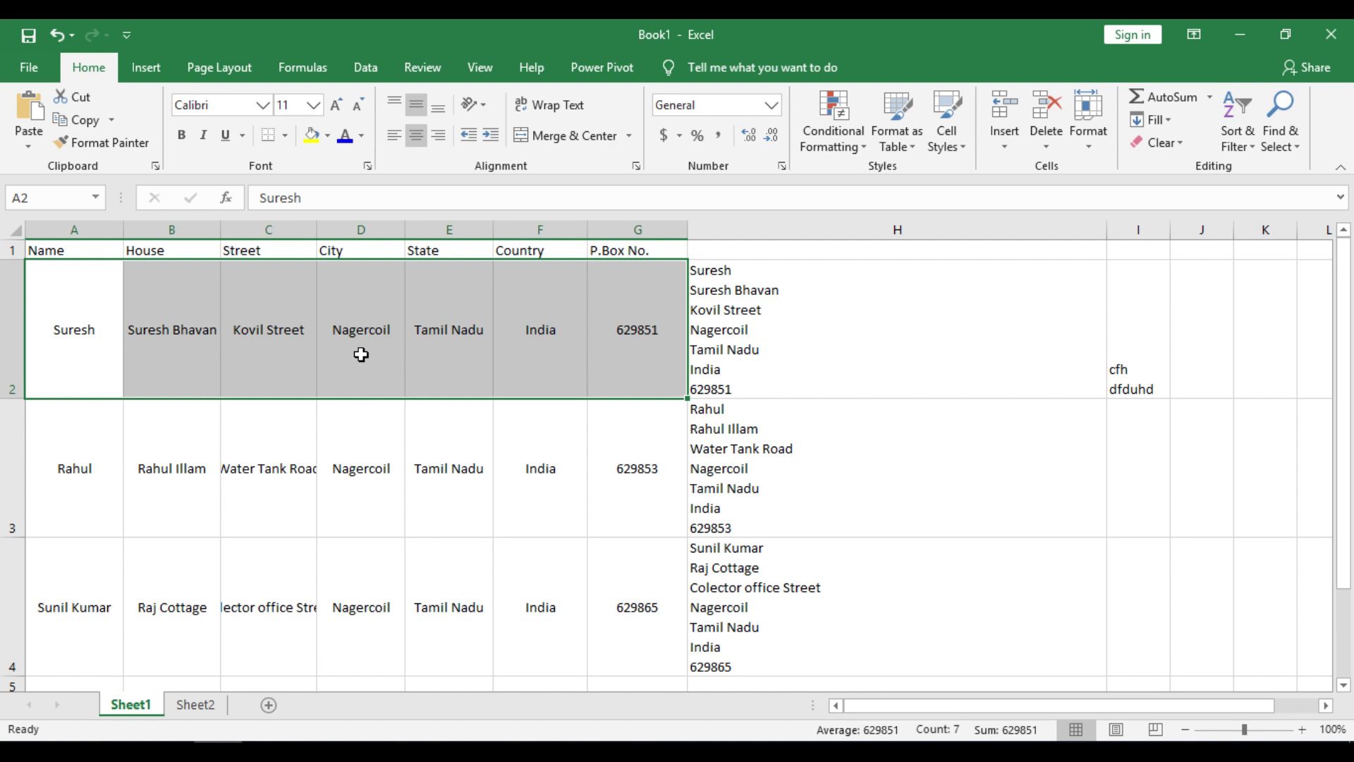
pyautogui.click(840, 292)
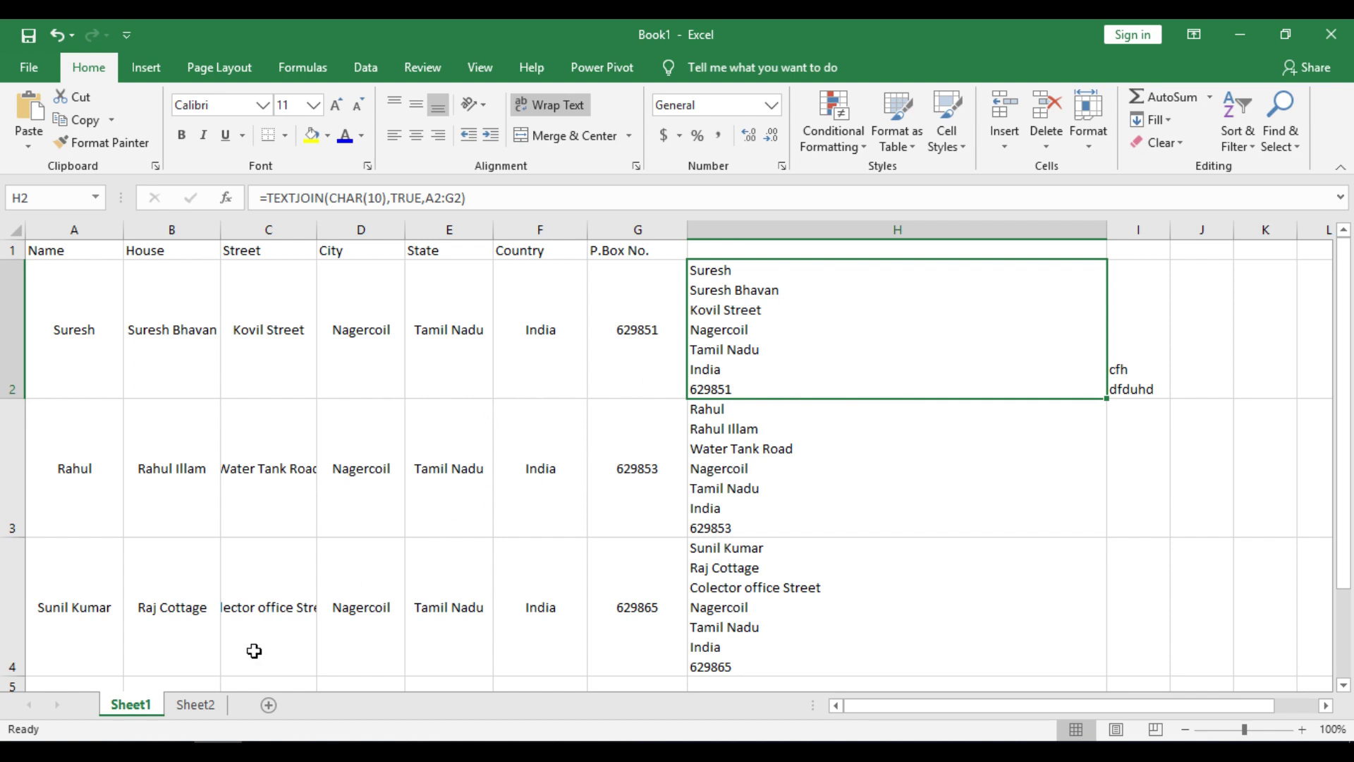
pyautogui.click(195, 704)
pyautogui.click(597, 261)
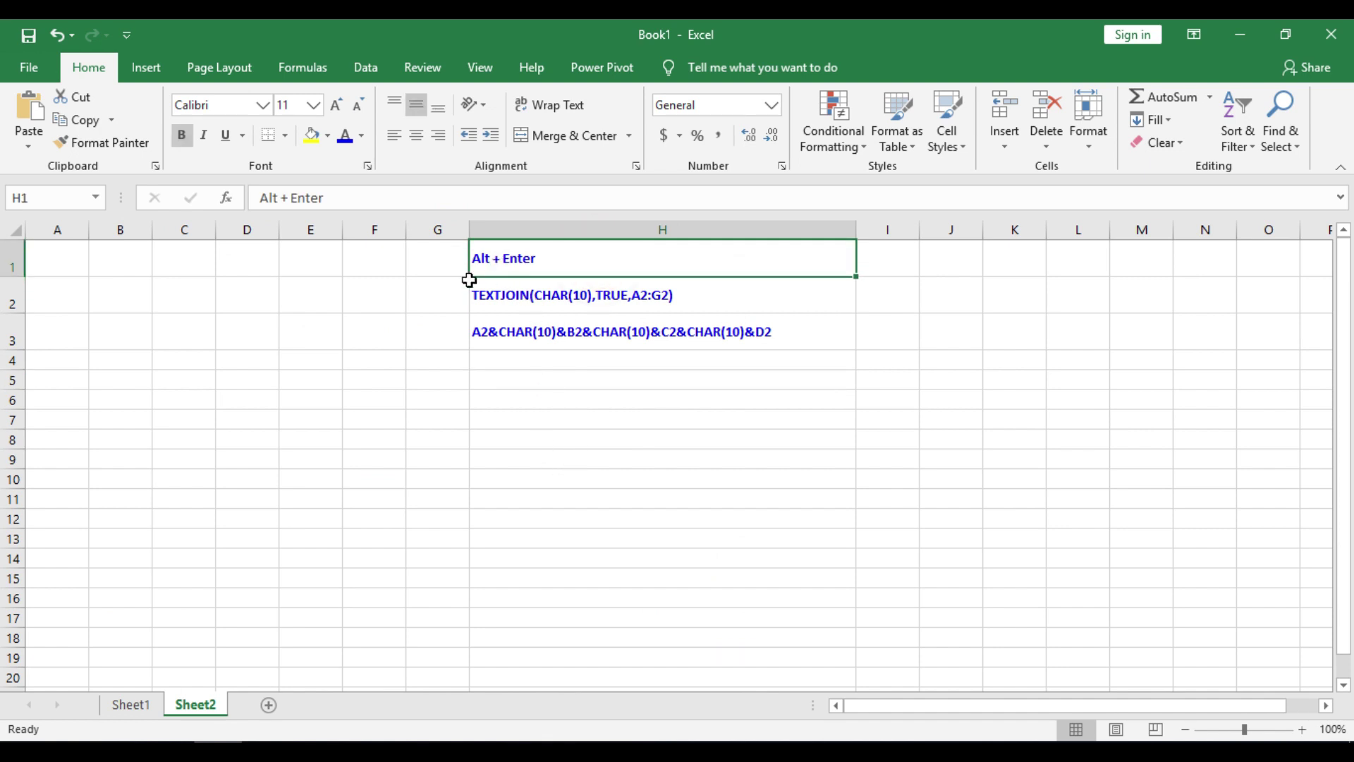
# - Back on Sheet2, widen column B to fit longer text in B1
pyautogui.click(134, 704)
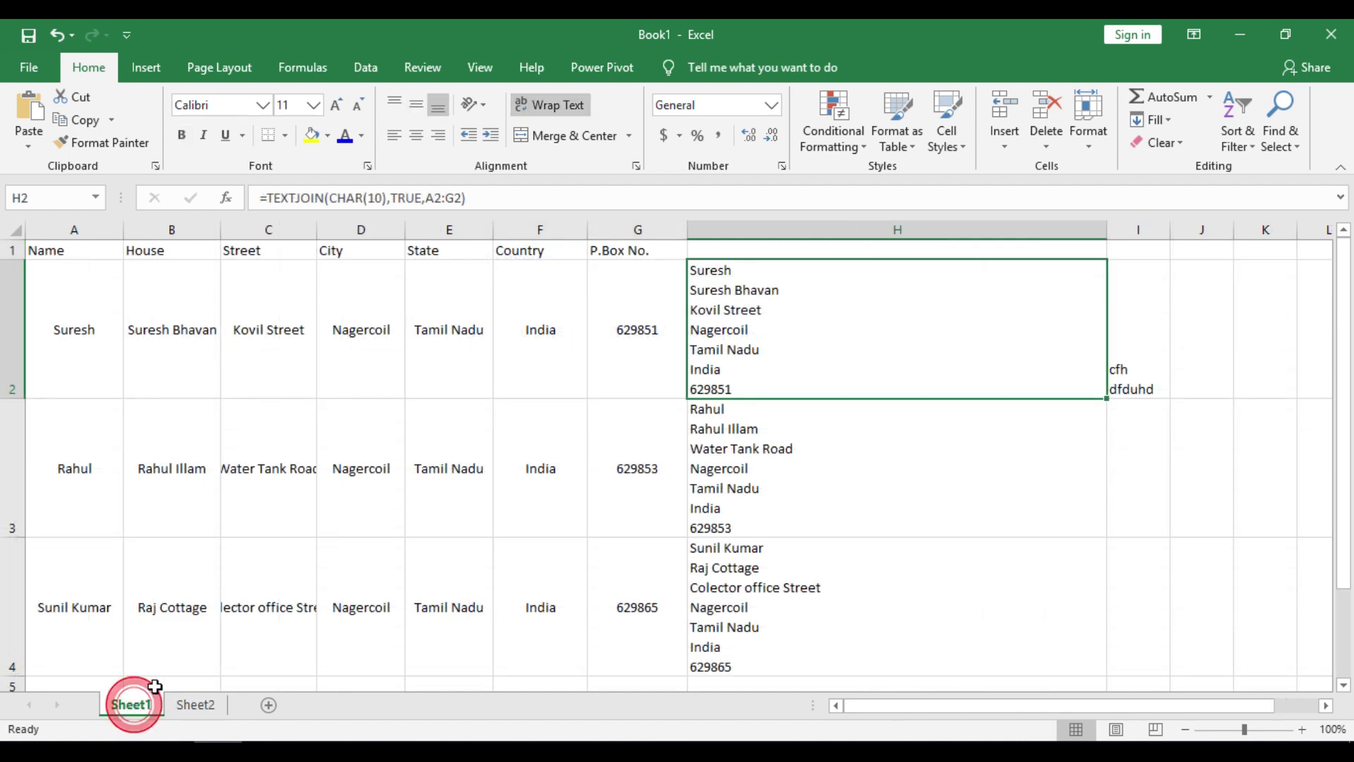
pyautogui.click(198, 714)
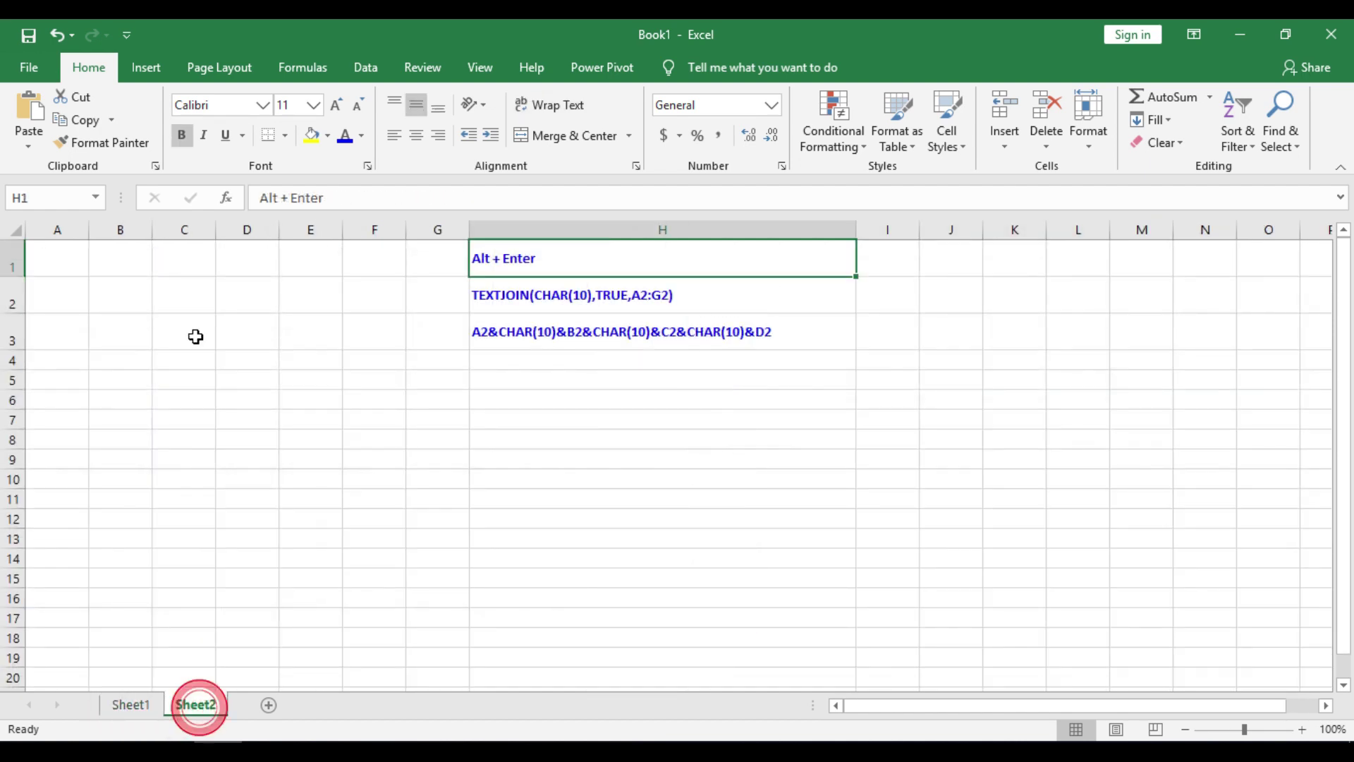
pyautogui.click(119, 265)
pyautogui.moveTo(154, 227); pyautogui.dragTo(356, 229)
pyautogui.click(208, 248)
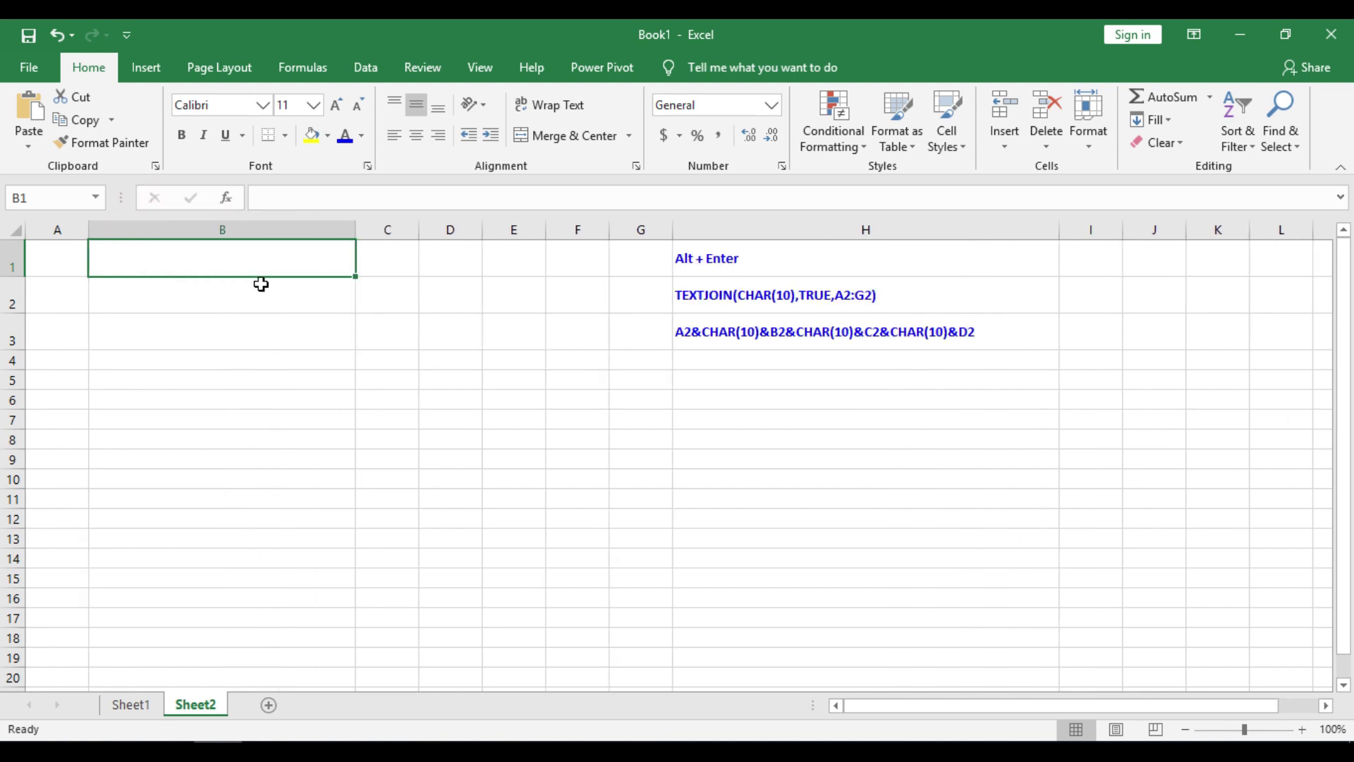
pyautogui.write('Suresh')
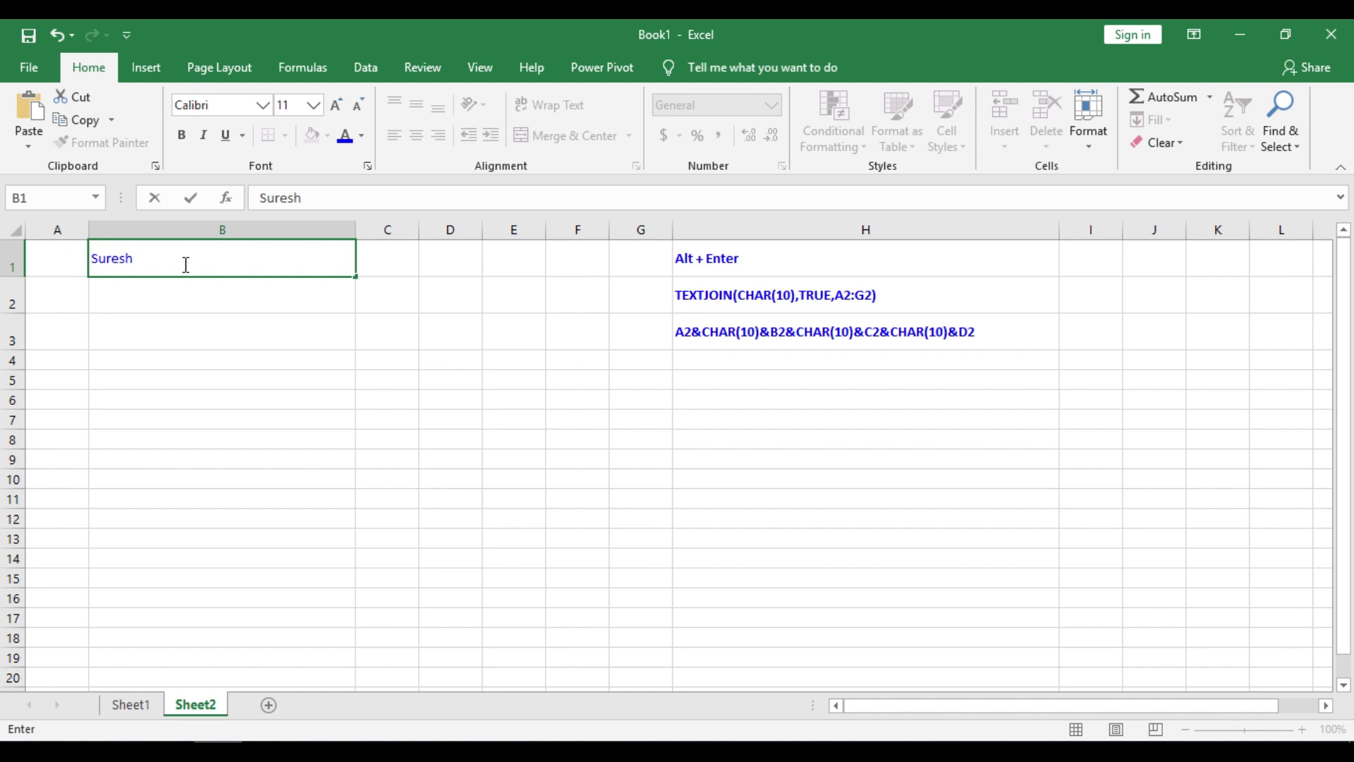
pyautogui.press('alt')
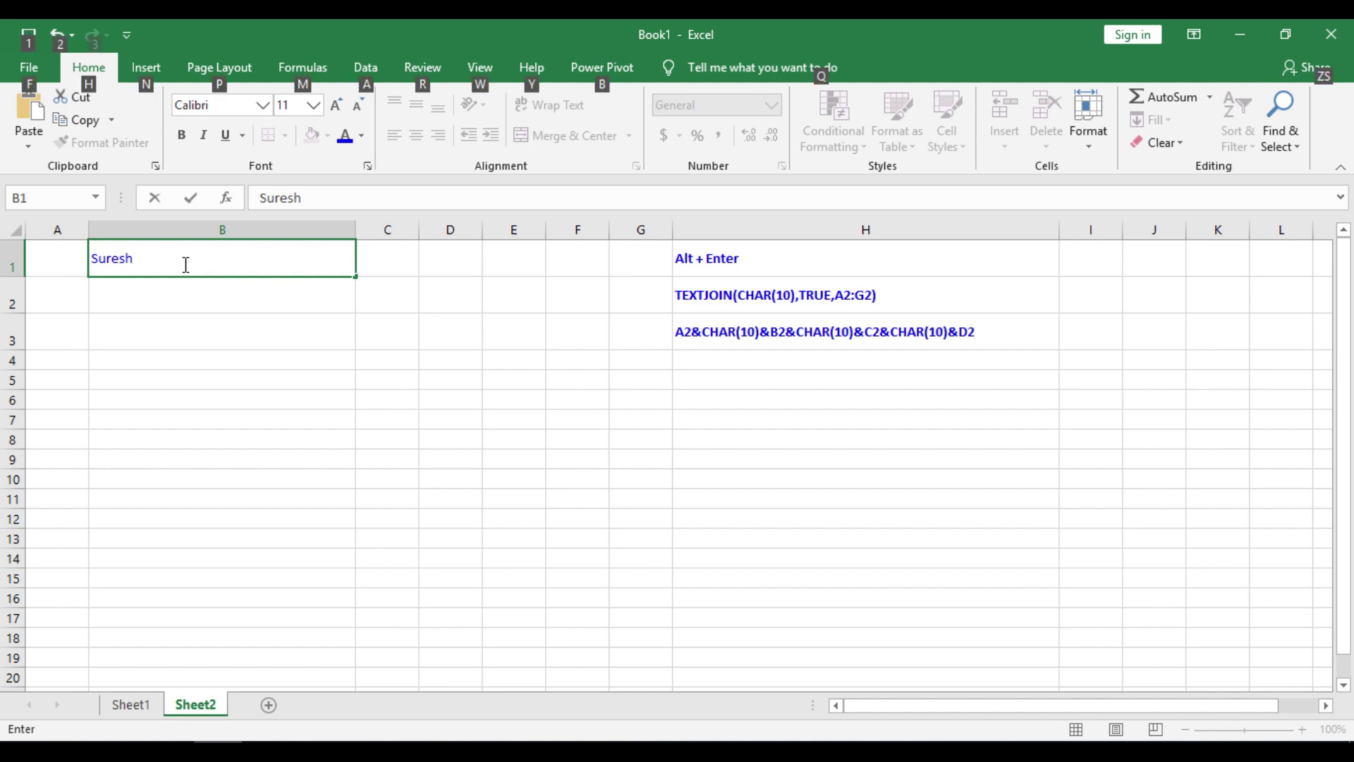
pyautogui.hotkey('alt', 'Return')
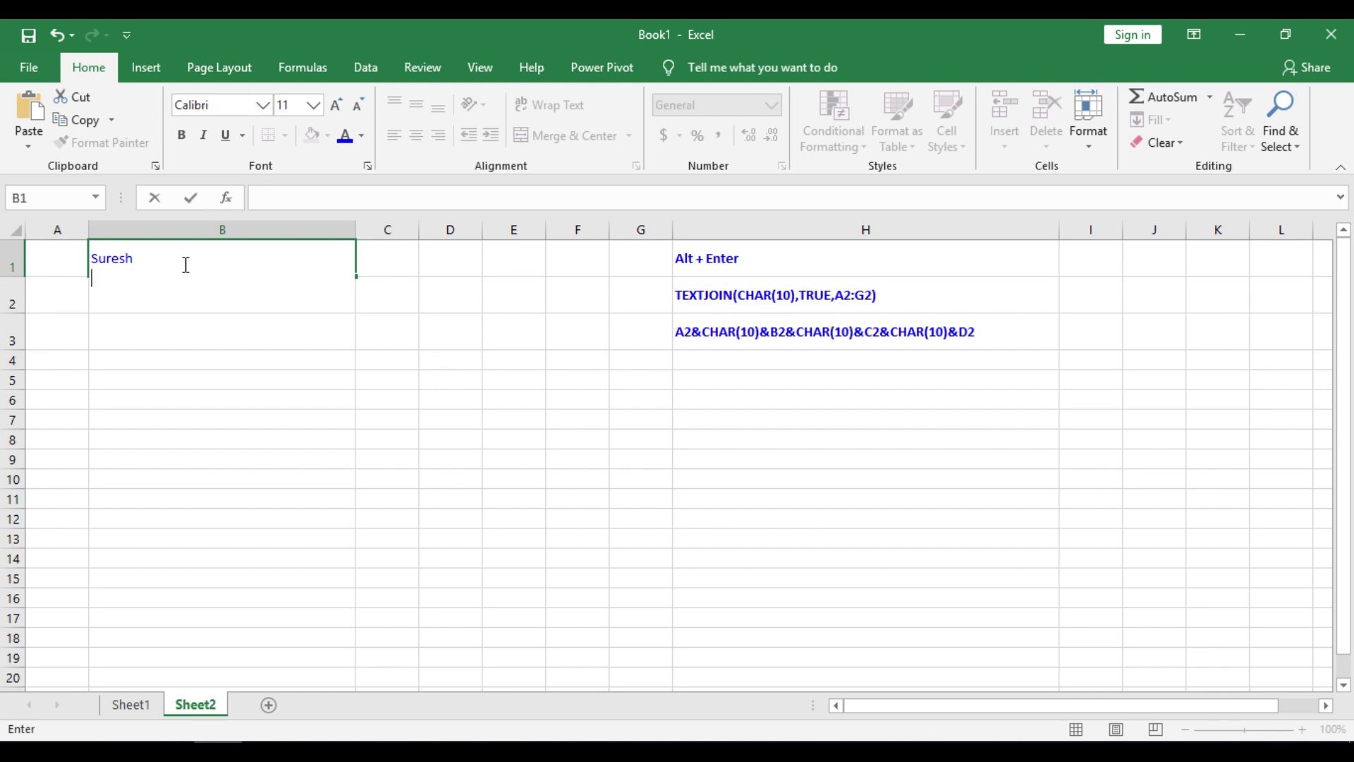
pyautogui.write('Suresh ')
pyautogui.write('Bhavanam')
pyautogui.press('Return')
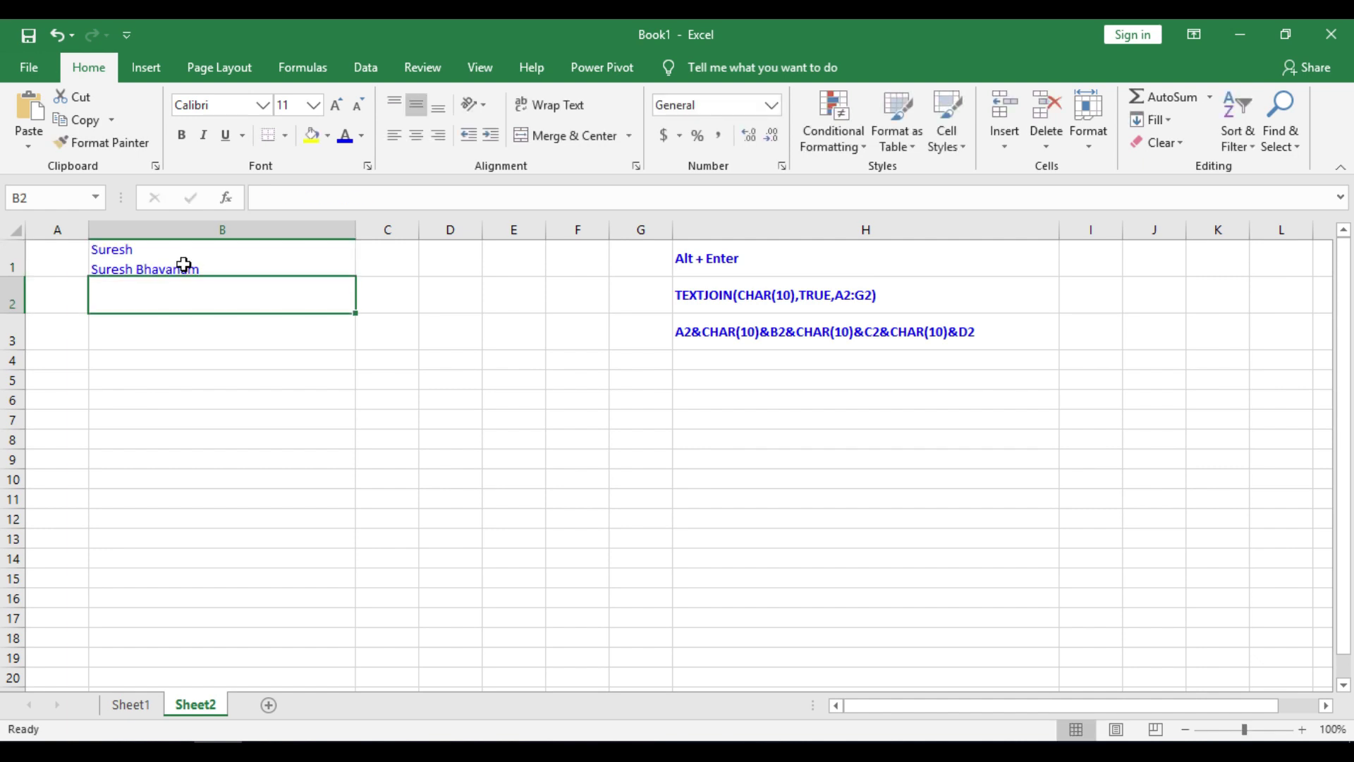
pyautogui.moveTo(14, 276); pyautogui.dragTo(14, 295)
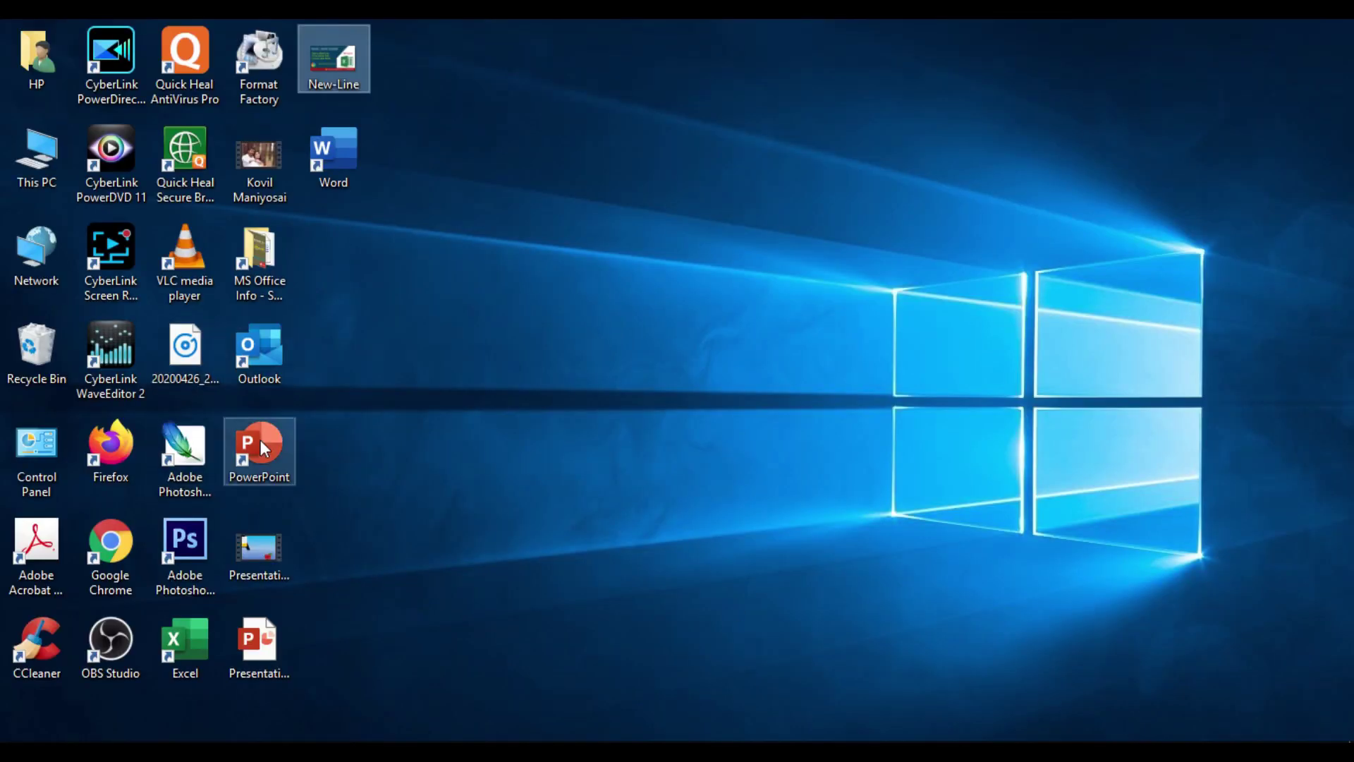
pyautogui.doubleClick(347, 178)
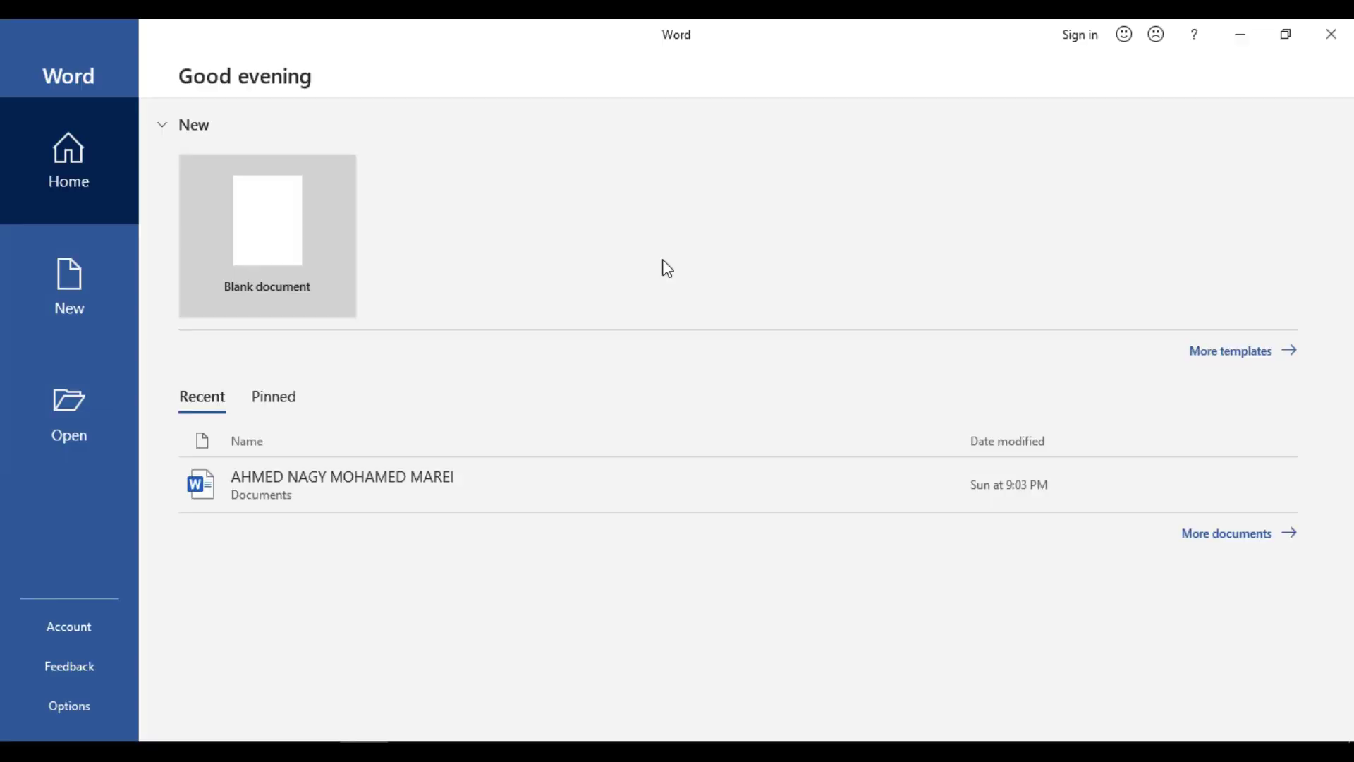
pyautogui.click(266, 240)
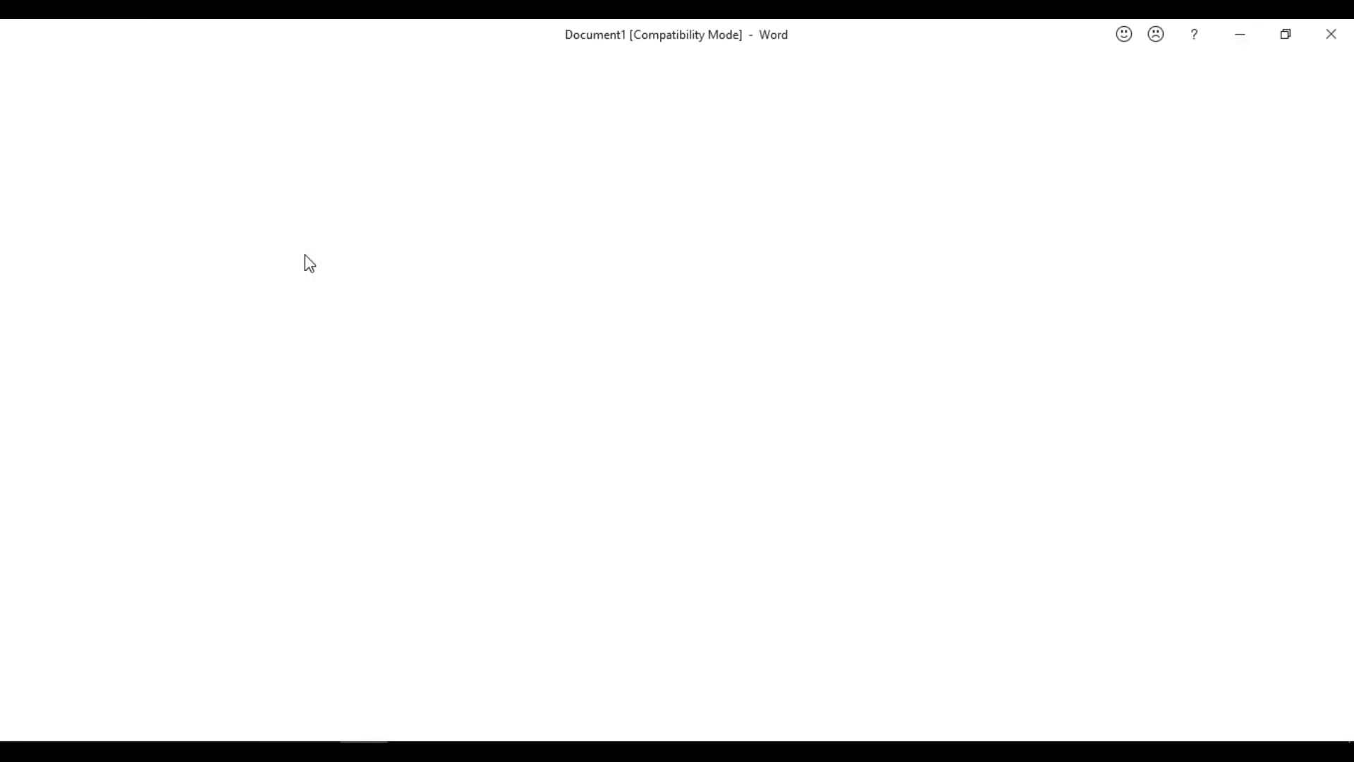
pyautogui.write('Suresh')
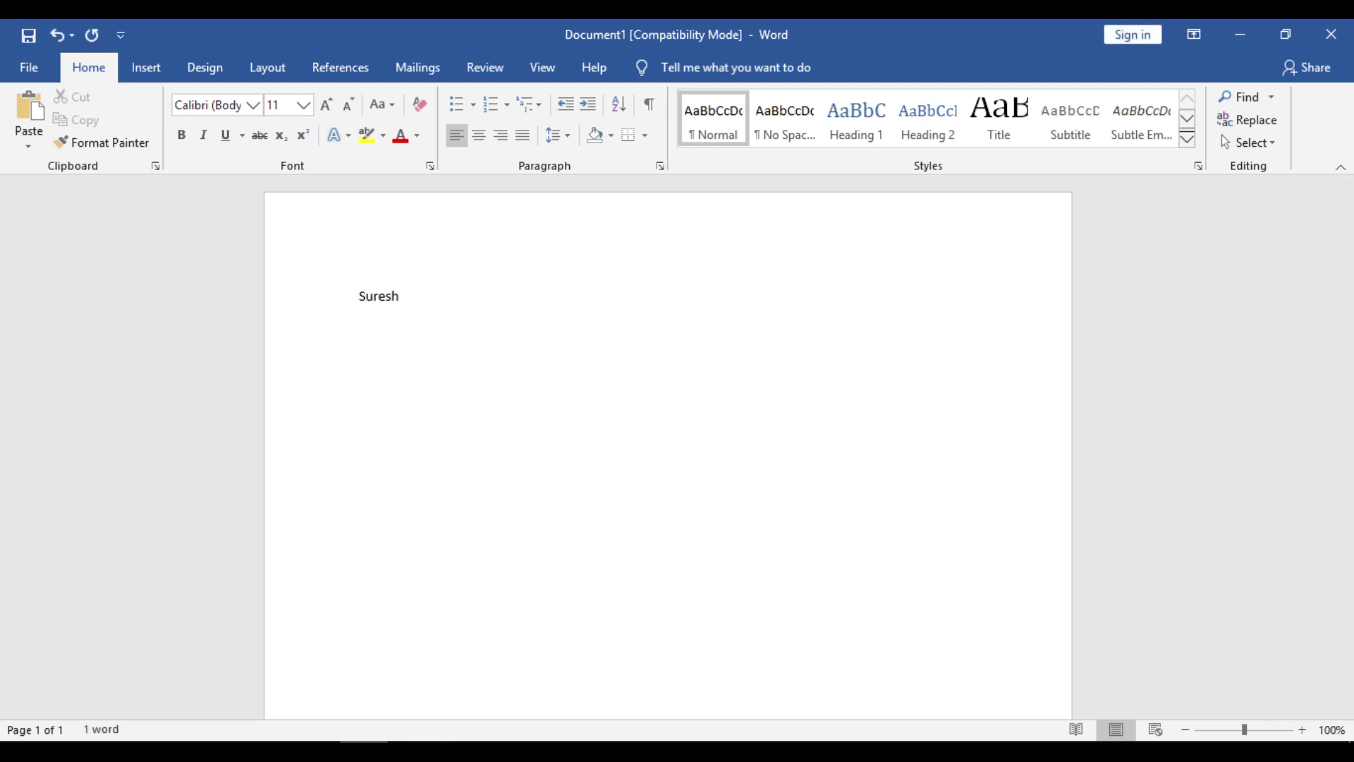
pyautogui.press('Return')
pyautogui.write('Suresh')
pyautogui.write(' Bhavanam')
pyautogui.press('Return')
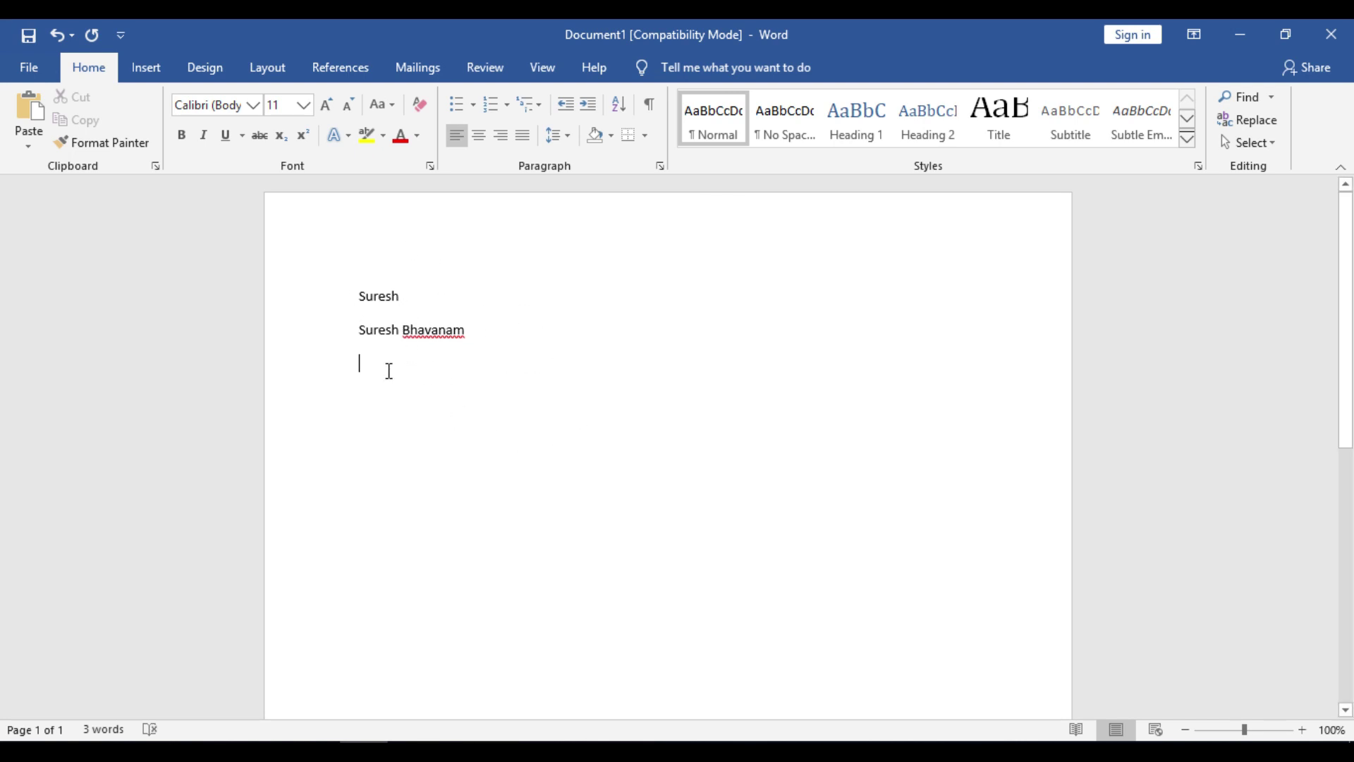
pyautogui.click(1240, 34)
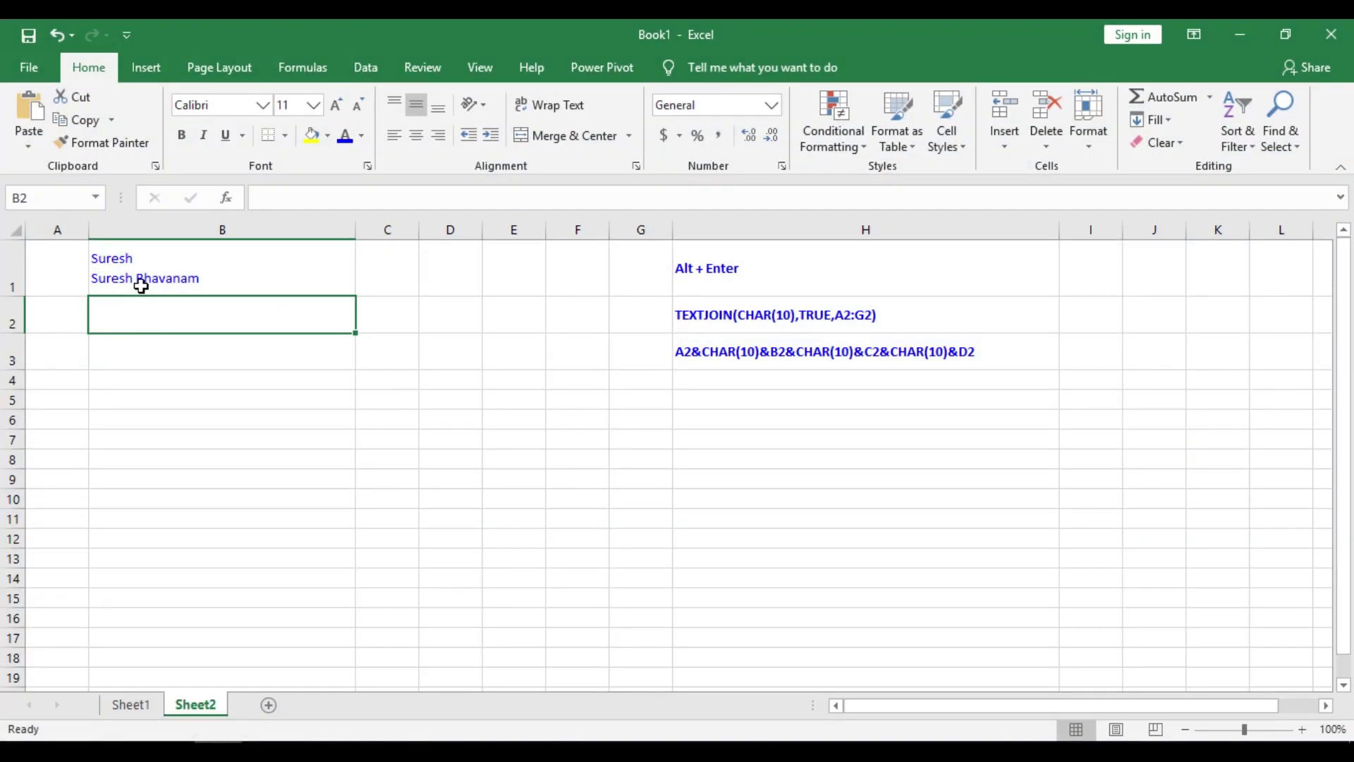
pyautogui.click(141, 285)
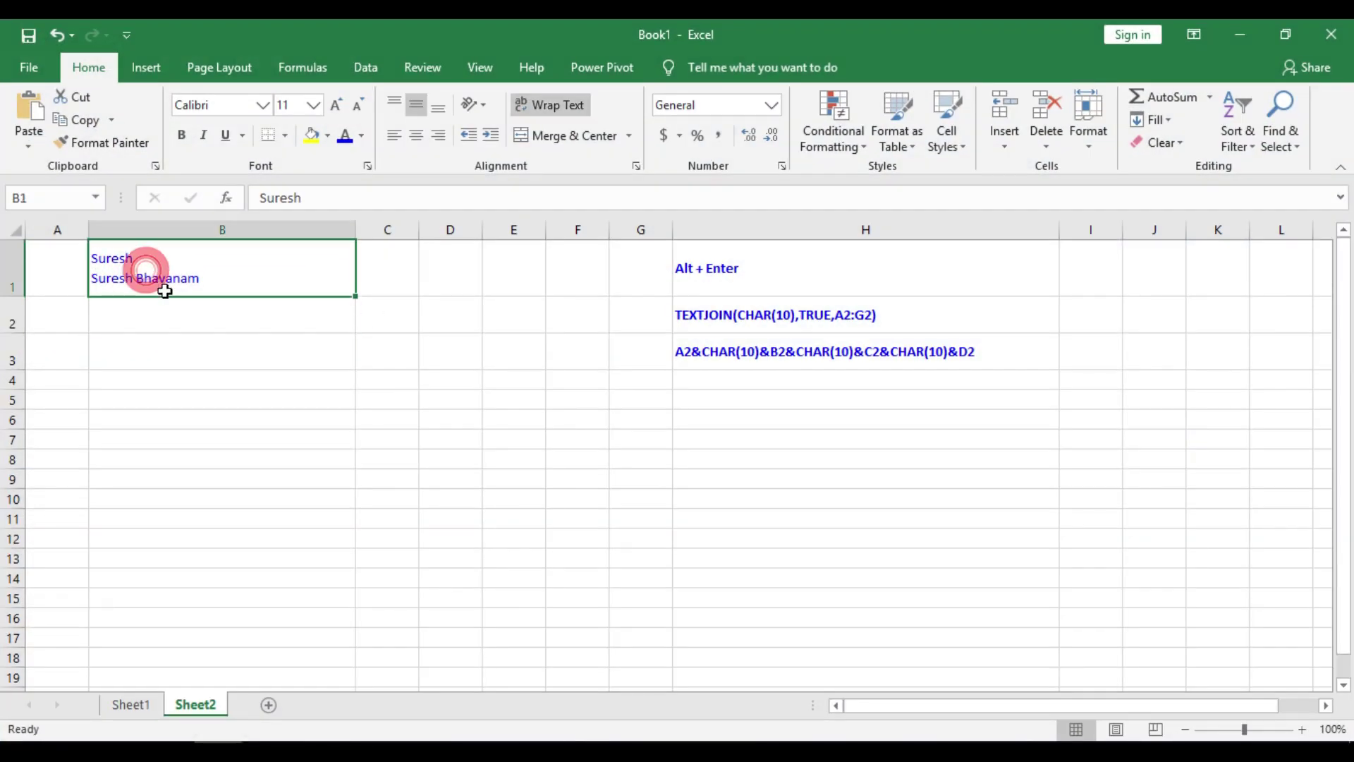
# - Select B1 and the Alt + Enter note in H1, then delete H2's formula on Sheet1
pyautogui.click(204, 305)
pyautogui.click(203, 278)
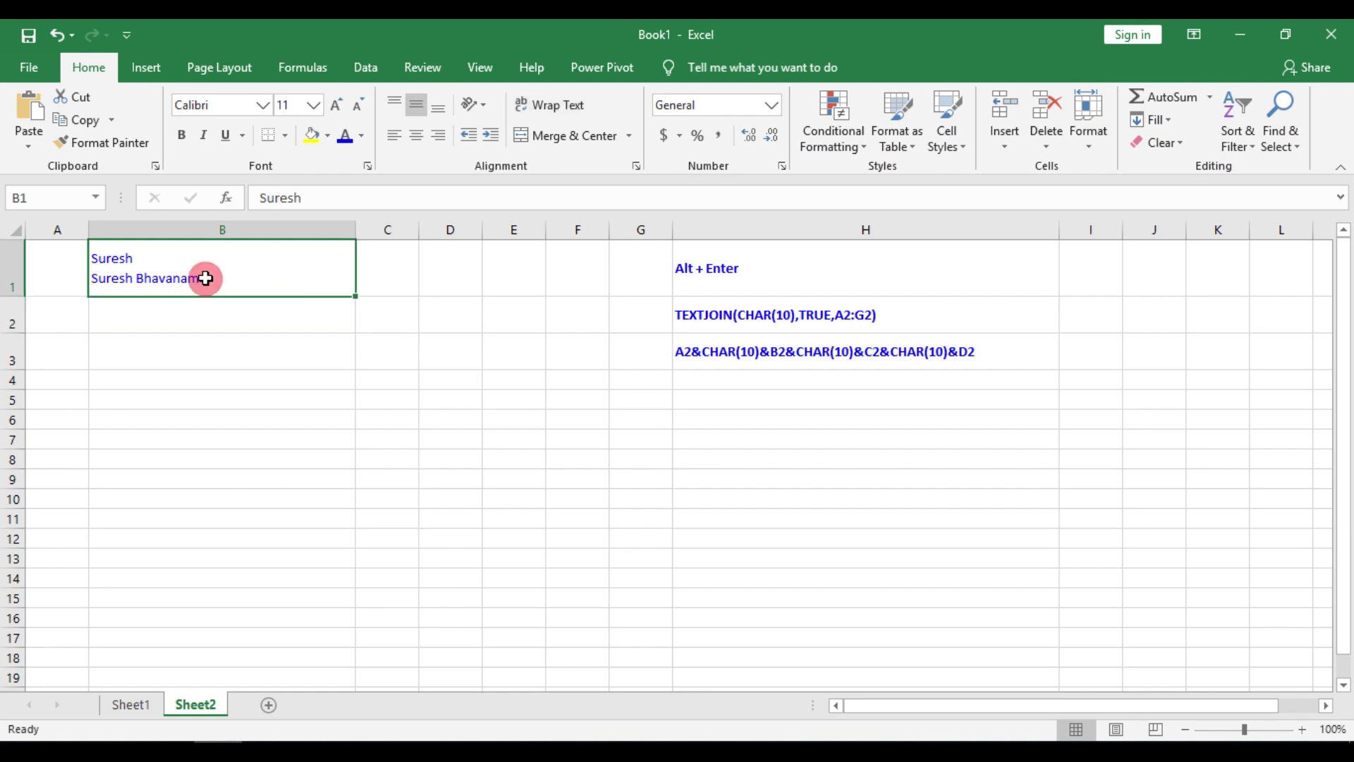
pyautogui.click(697, 256)
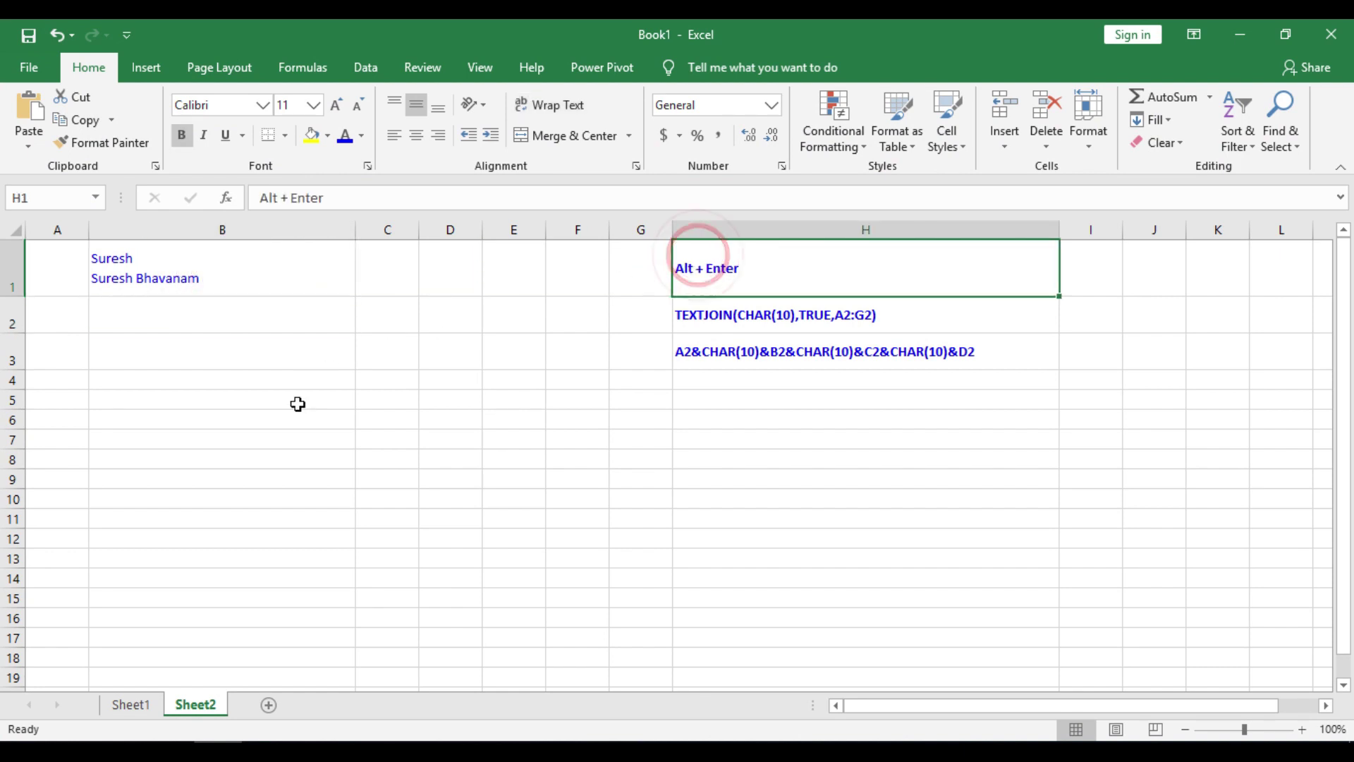
pyautogui.click(126, 705)
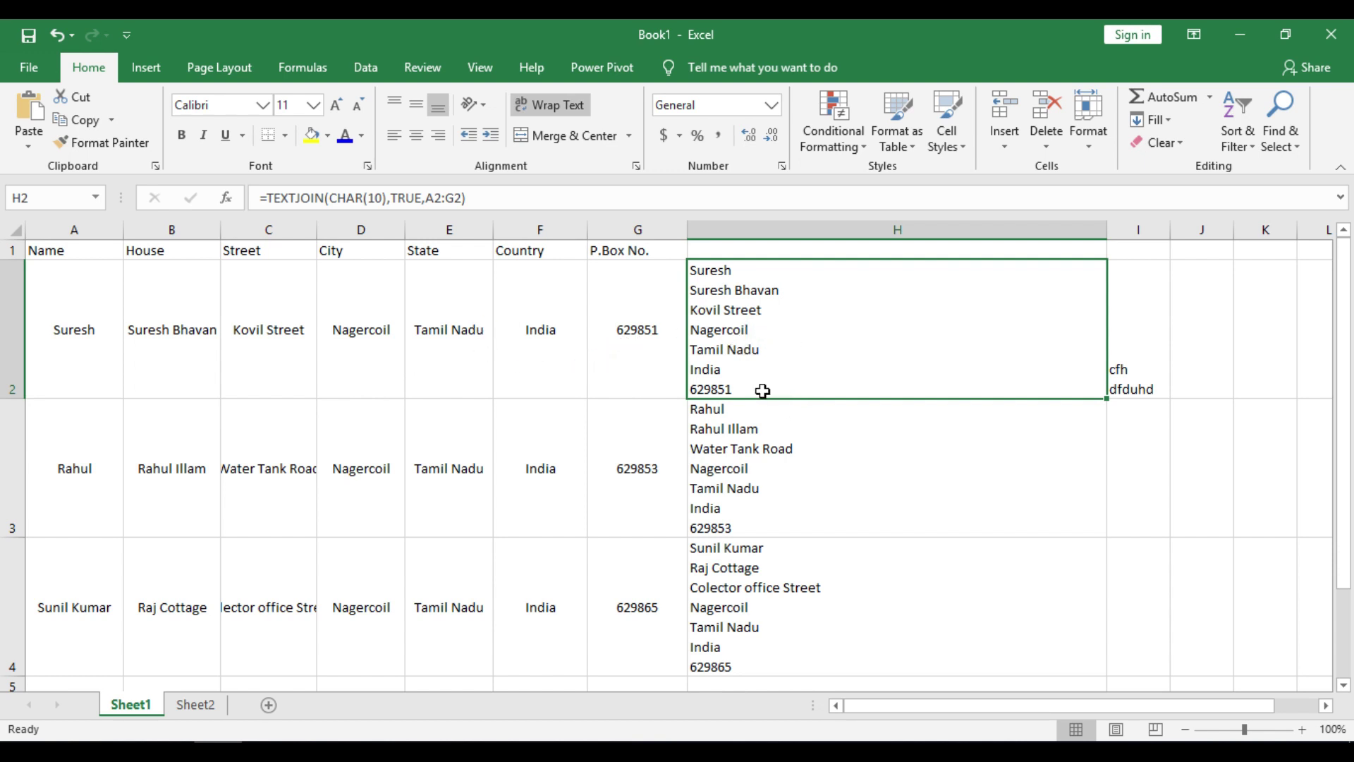
pyautogui.press('Delete')
# - Delete the remaining old address formulas in H3 and H4
pyautogui.click(796, 369)
pyautogui.press('Delete')
pyautogui.click(790, 467)
pyautogui.click(801, 396)
pyautogui.press('Delete')
# - Enter =TEXTJOIN(CHAR(10),TRUE,A2:G2) in H2
pyautogui.click(769, 280)
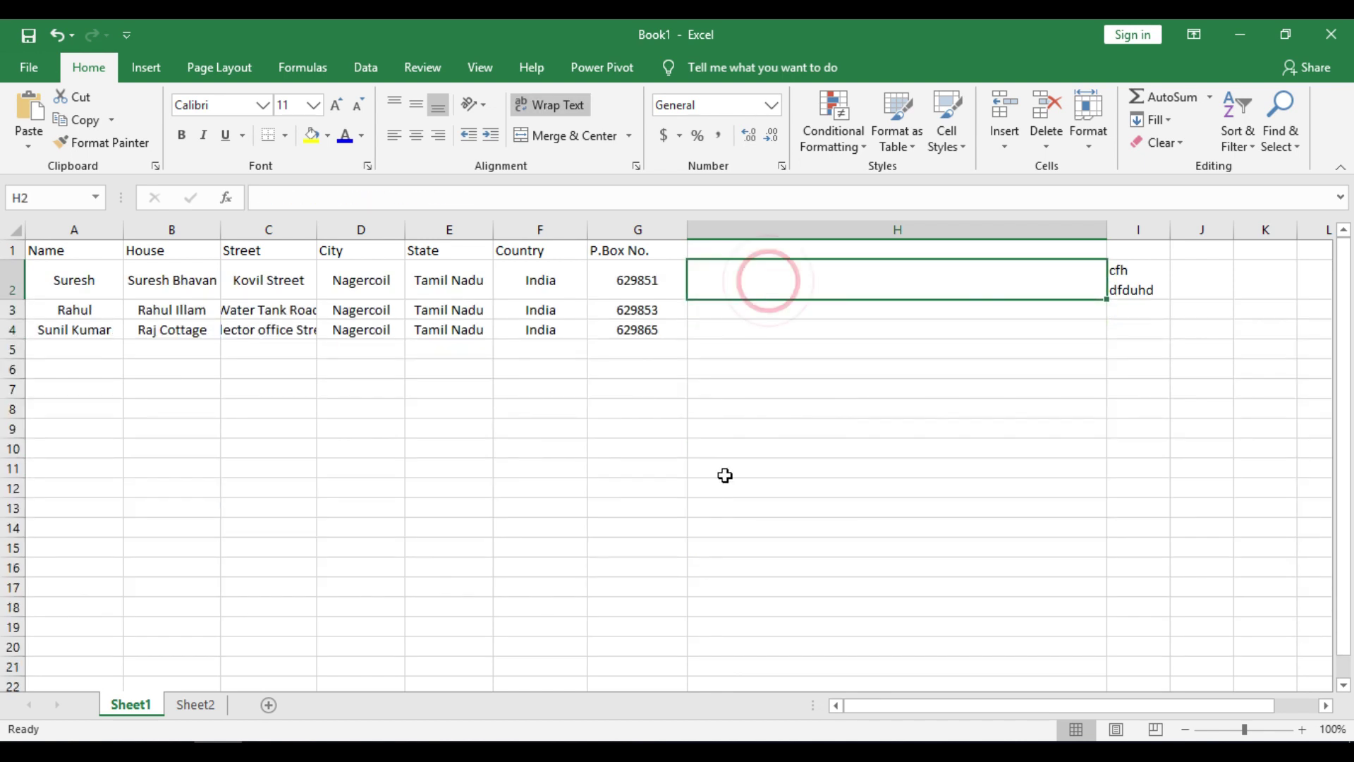
pyautogui.write('=')
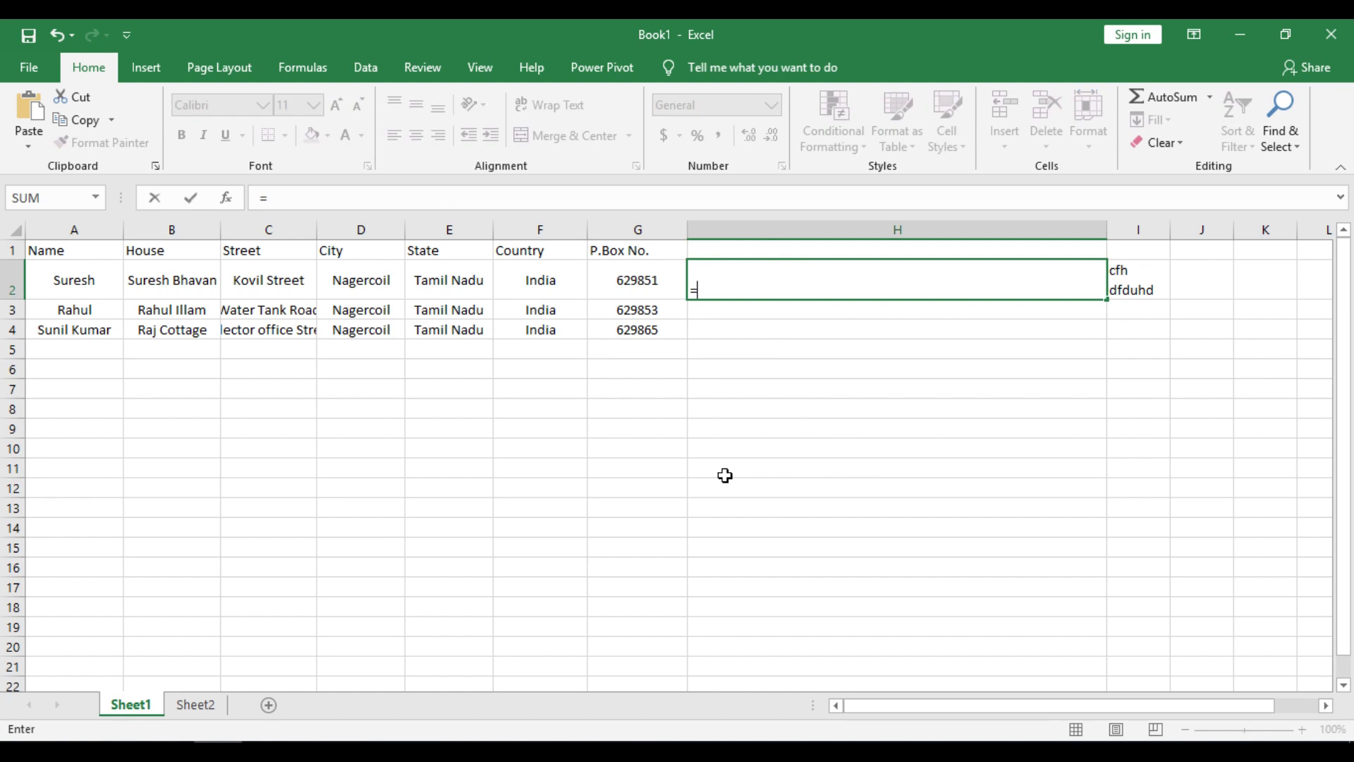
pyautogui.write('text')
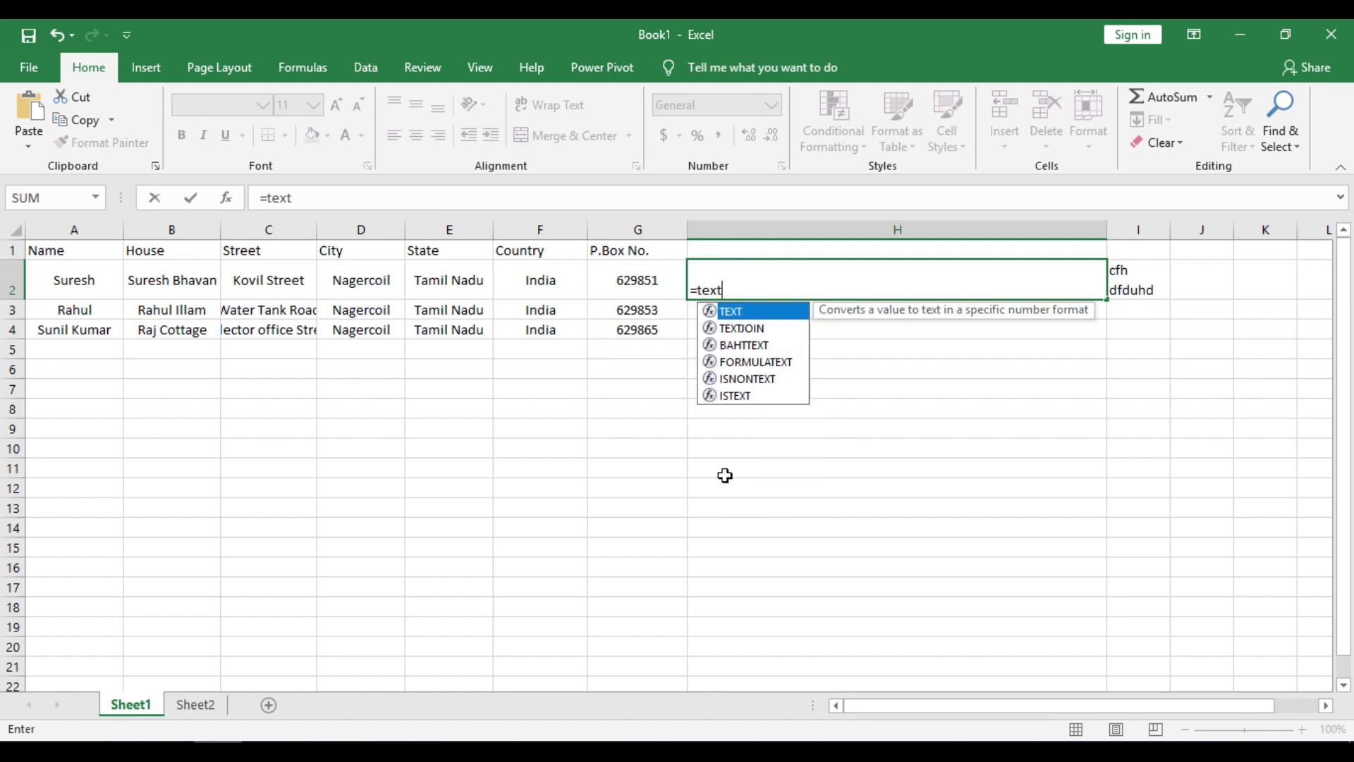
pyautogui.doubleClick(753, 328)
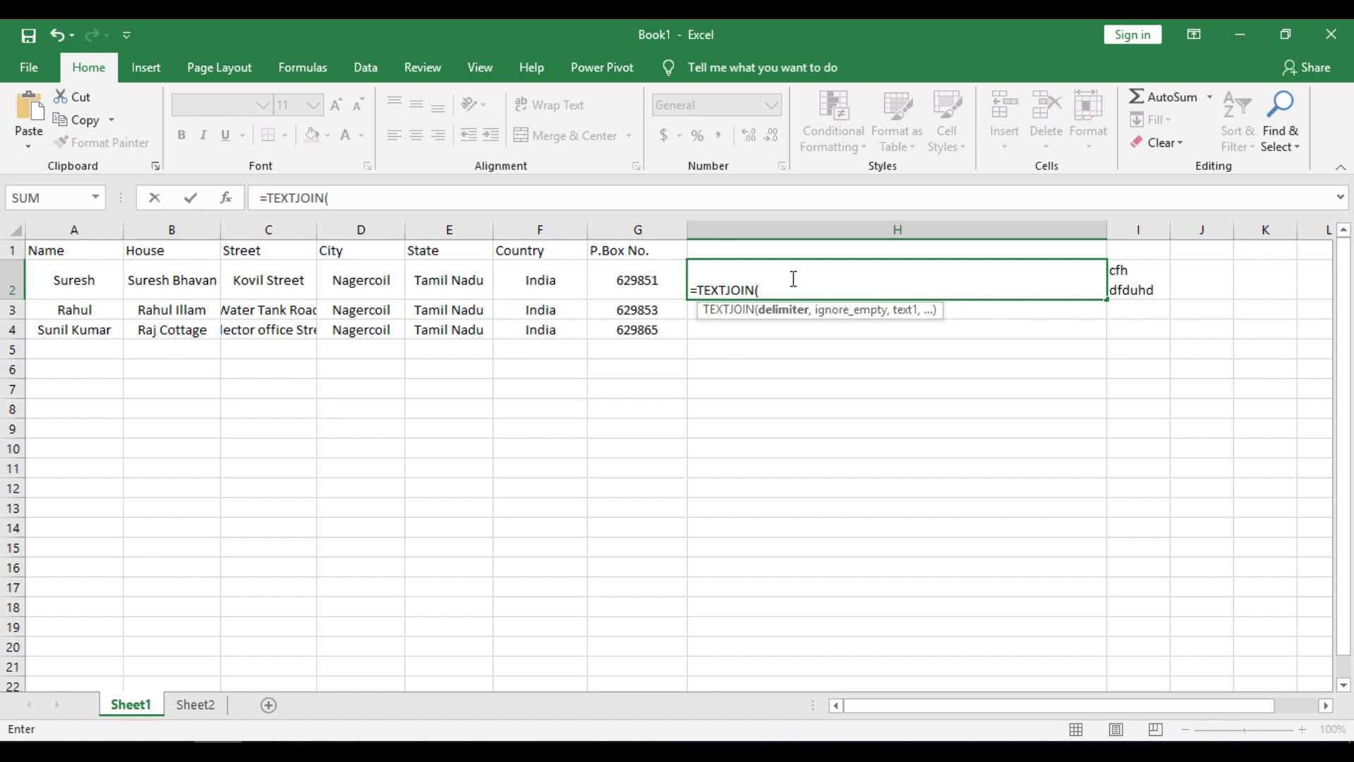
pyautogui.write('char')
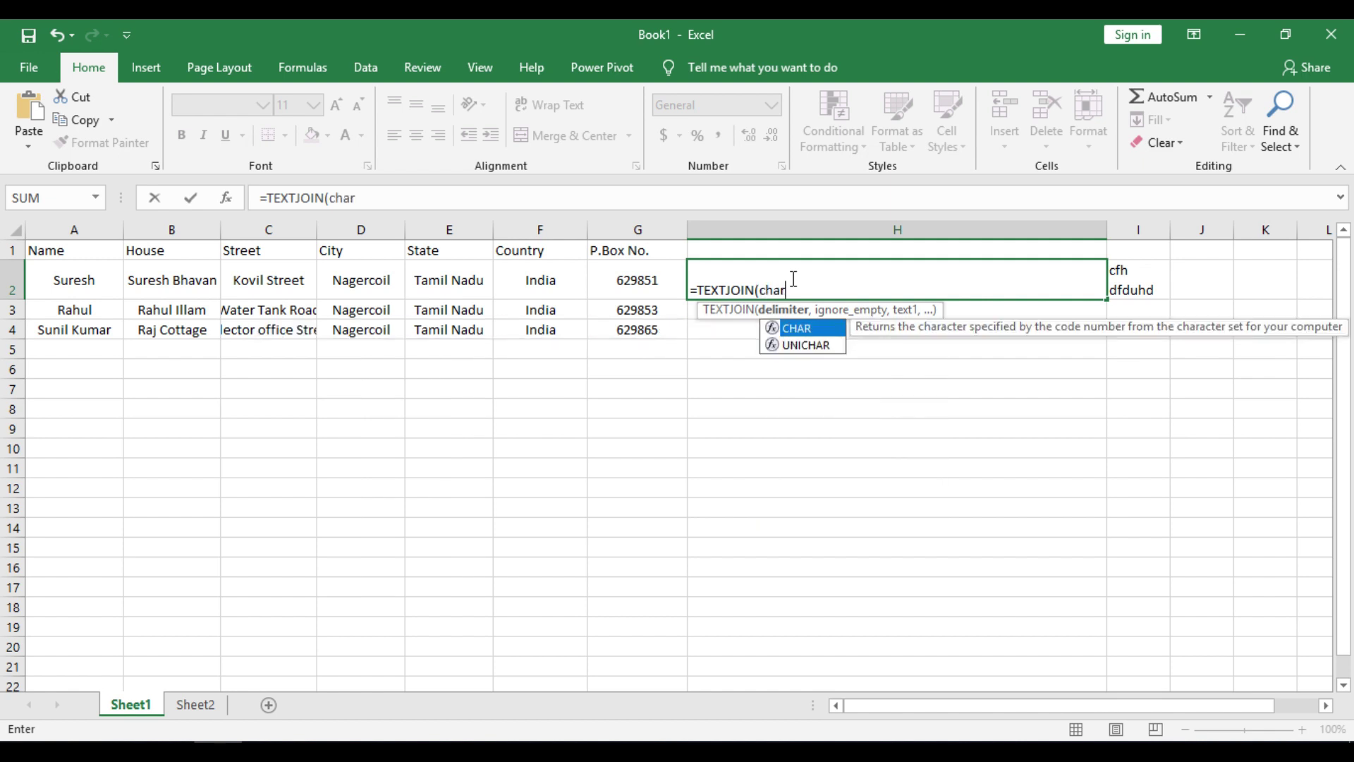
pyautogui.write('(10)')
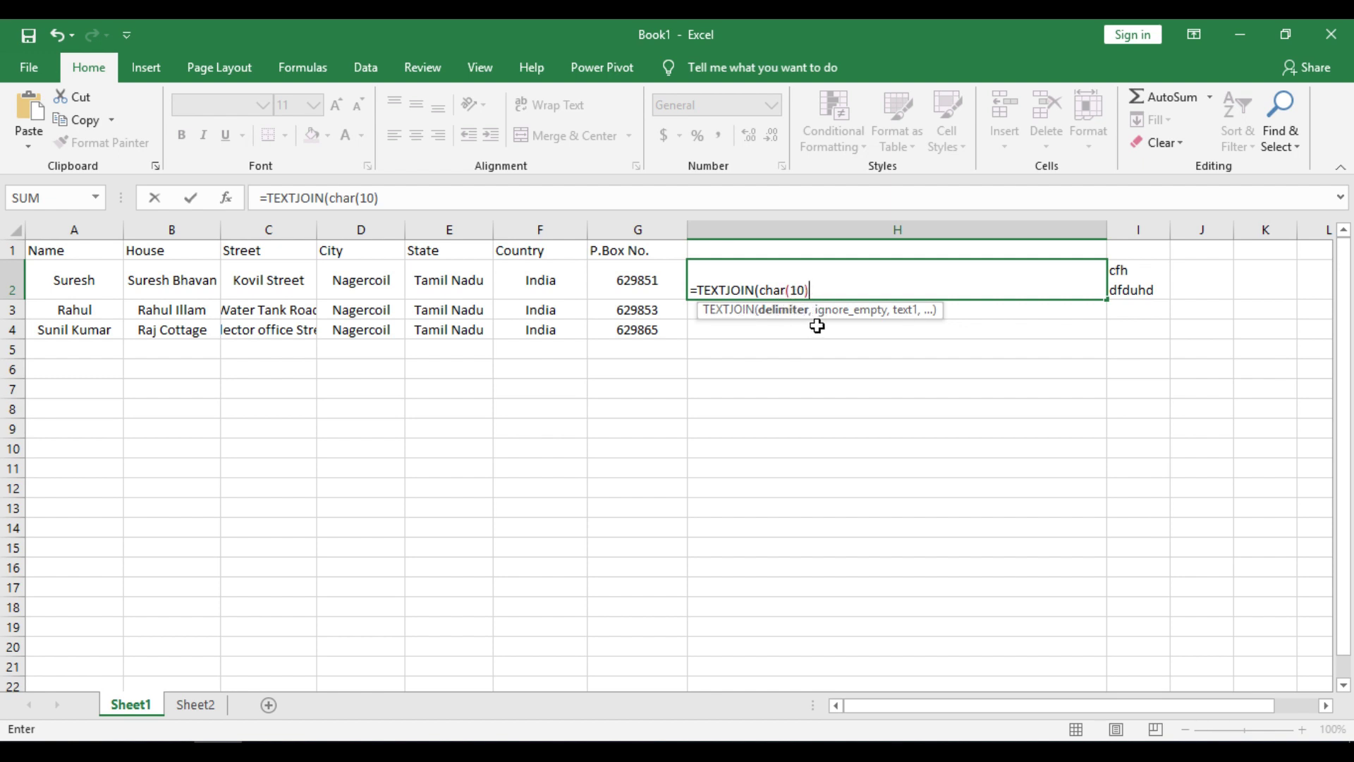
pyautogui.write('.')
pyautogui.write(',')
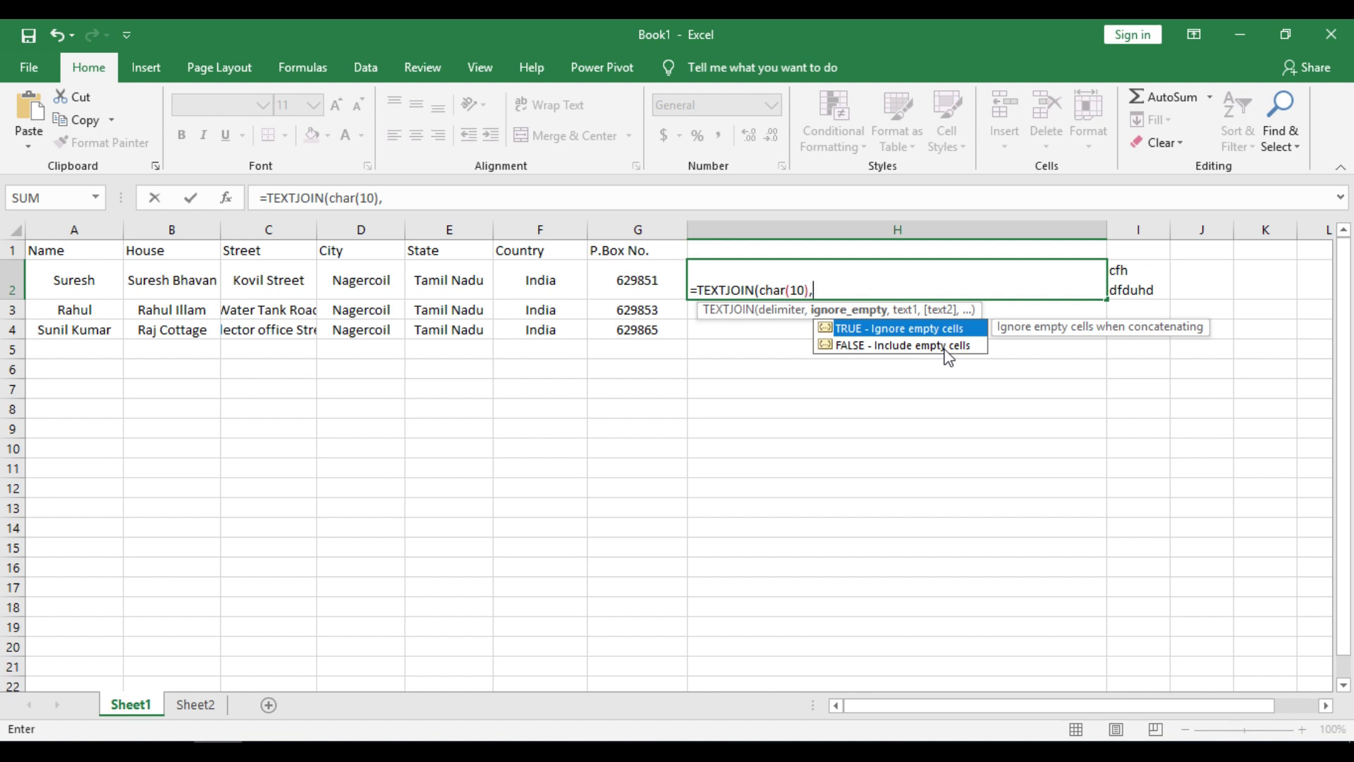
pyautogui.doubleClick(891, 330)
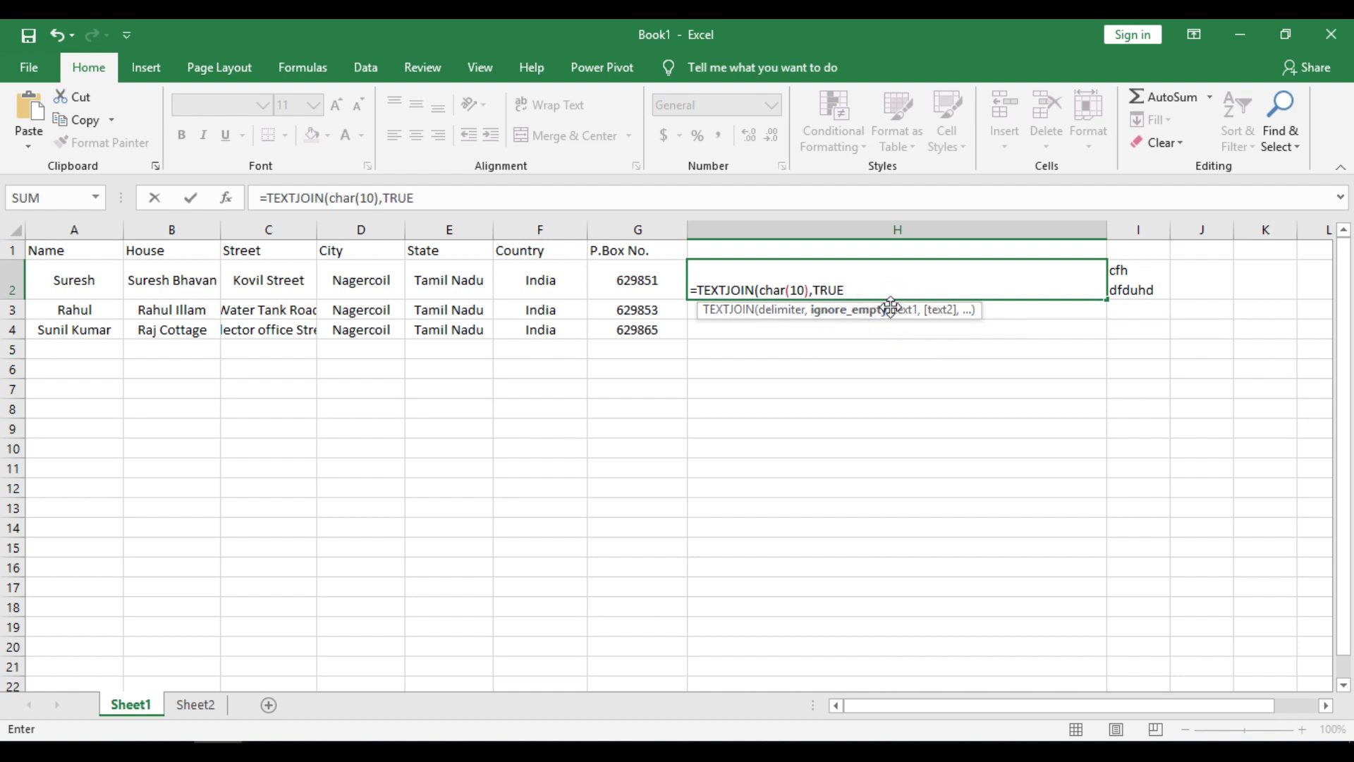
pyautogui.write(',')
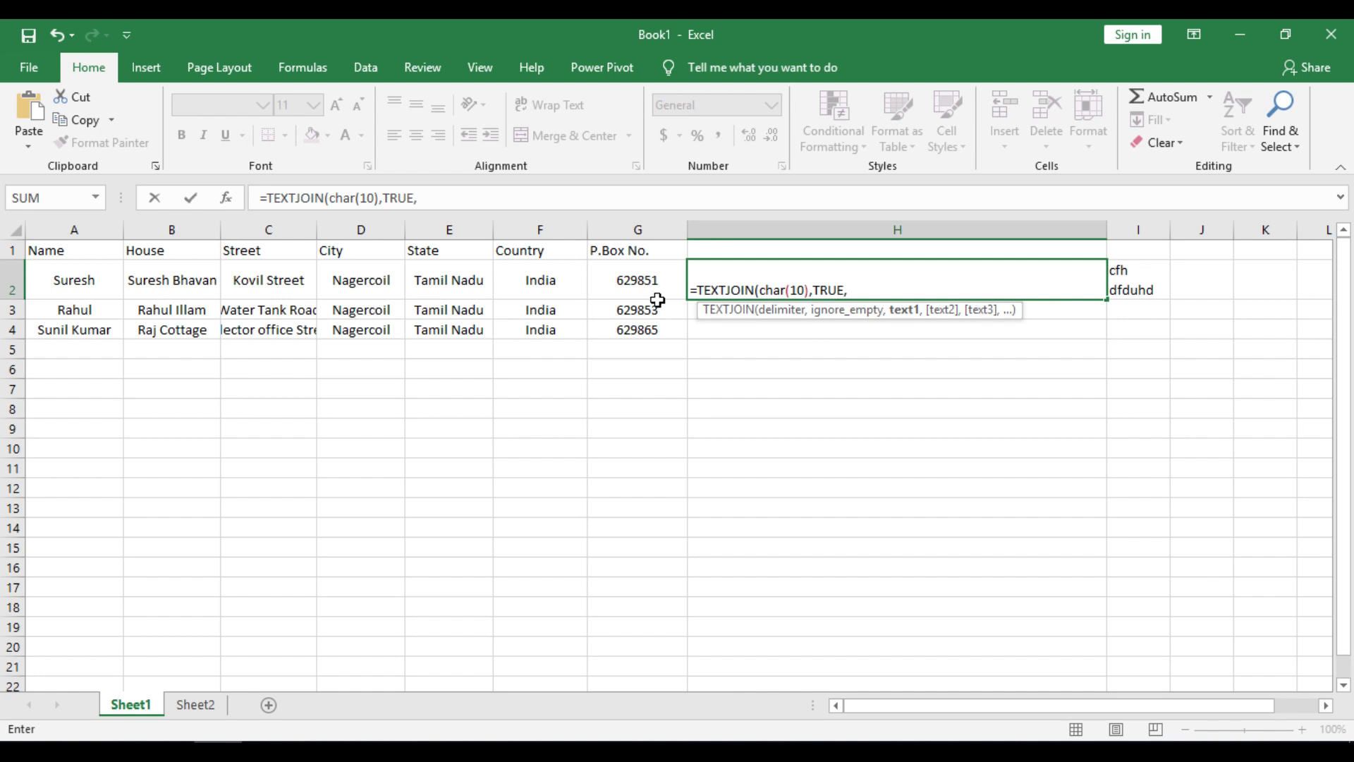
pyautogui.click(75, 284)
pyautogui.moveTo(104, 280); pyautogui.dragTo(649, 268)
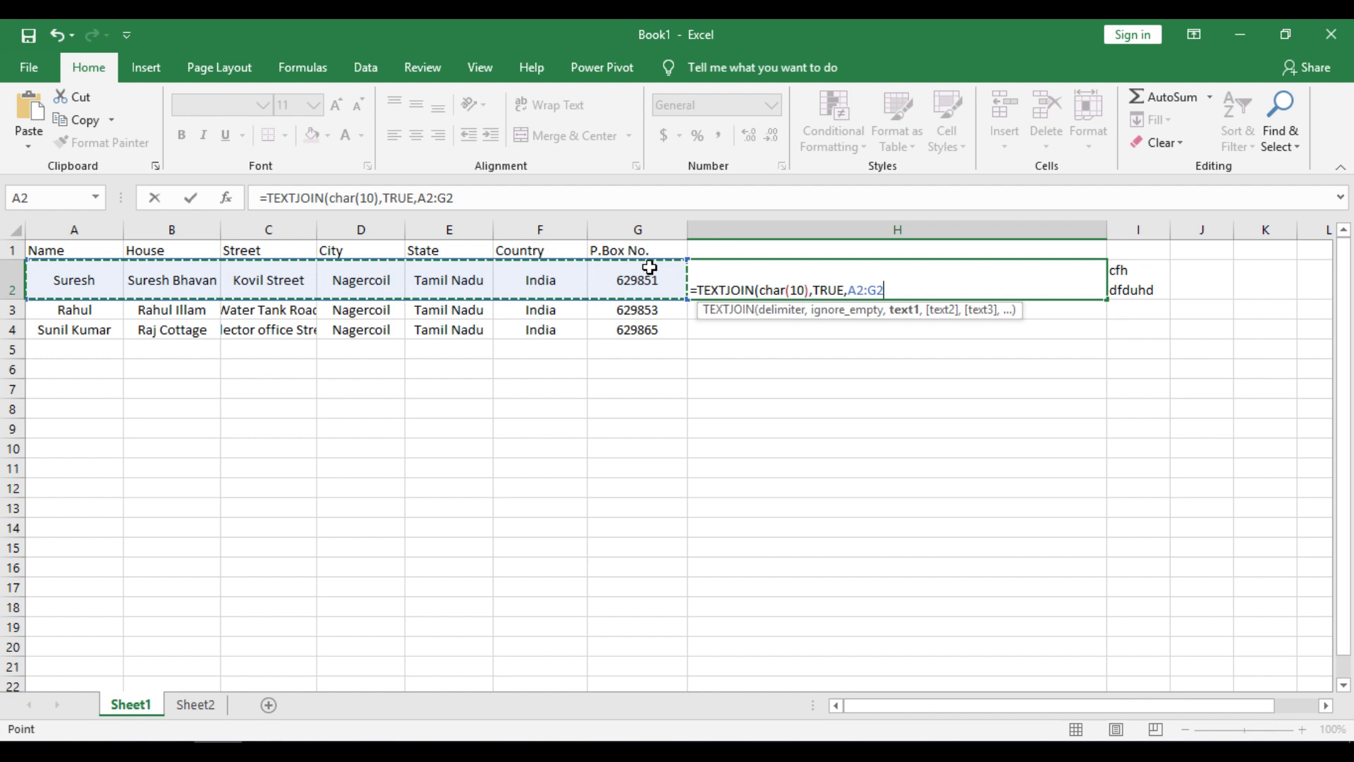
pyautogui.write(')')
pyautogui.press('Return')
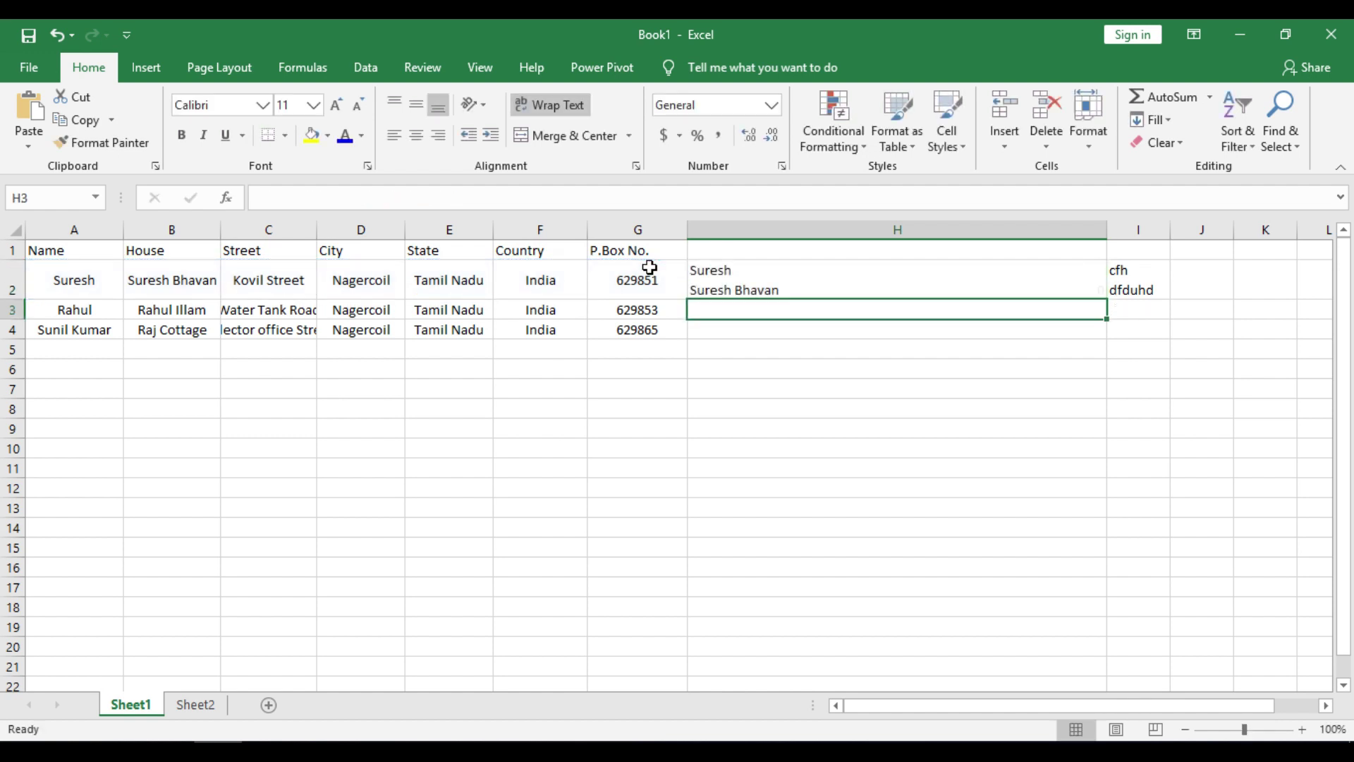
# - Turn off Wrap Text for H2 so the joined address runs on one line
pyautogui.click(751, 288)
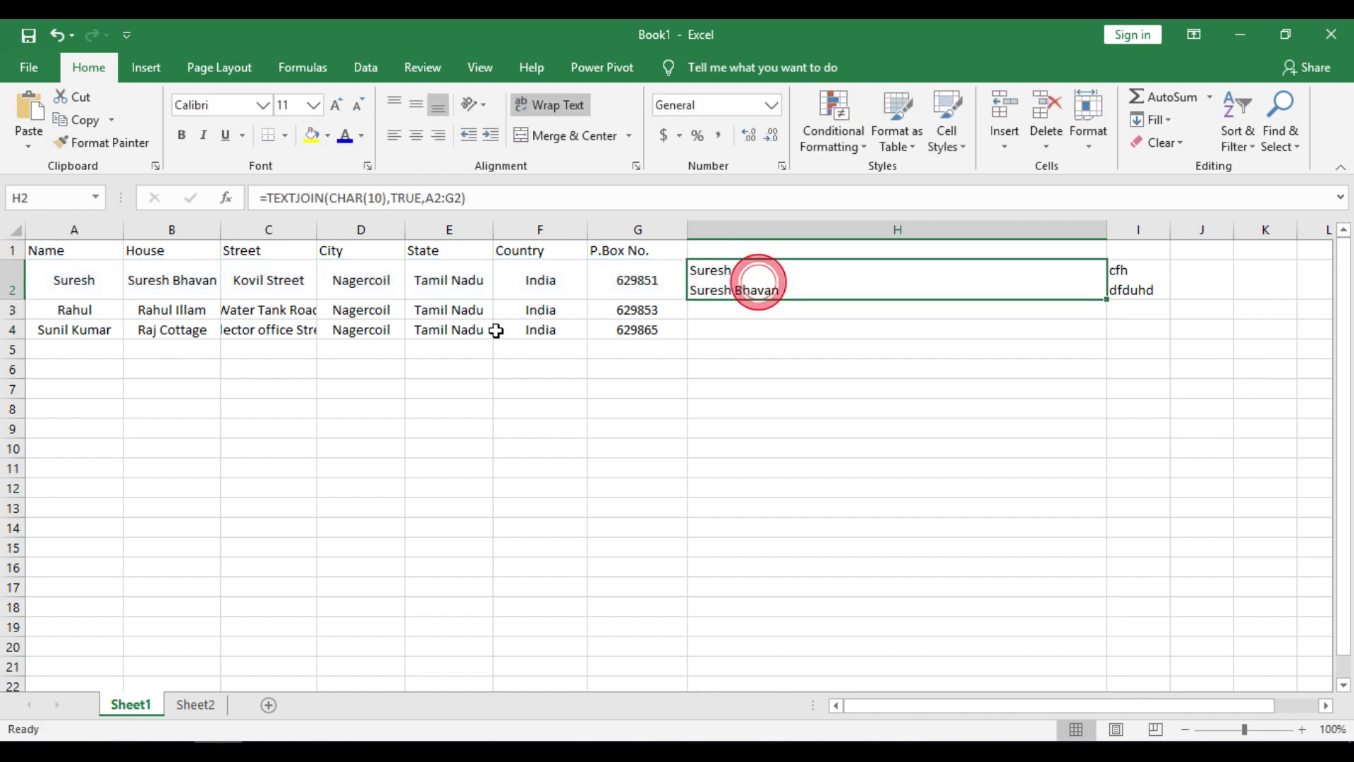
pyautogui.click(551, 106)
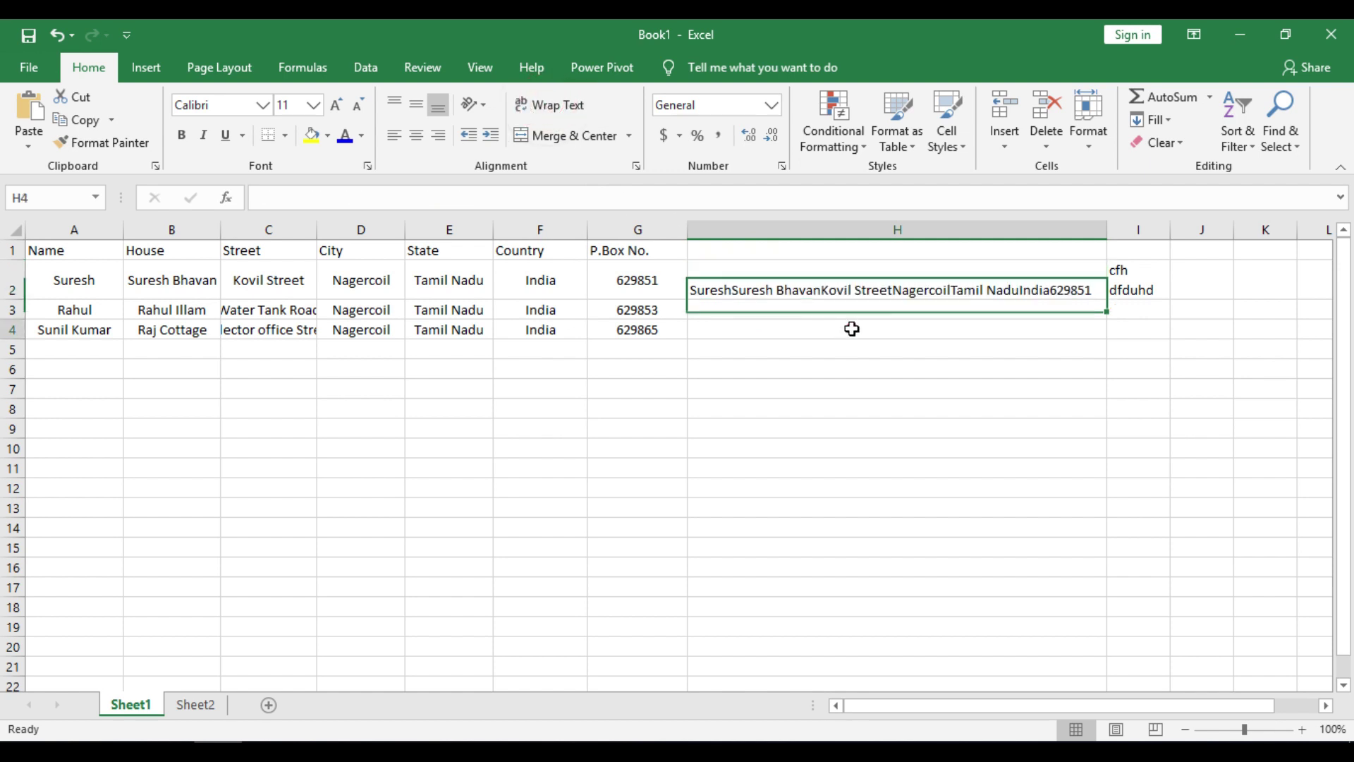
pyautogui.click(12, 280)
pyautogui.click(1030, 285)
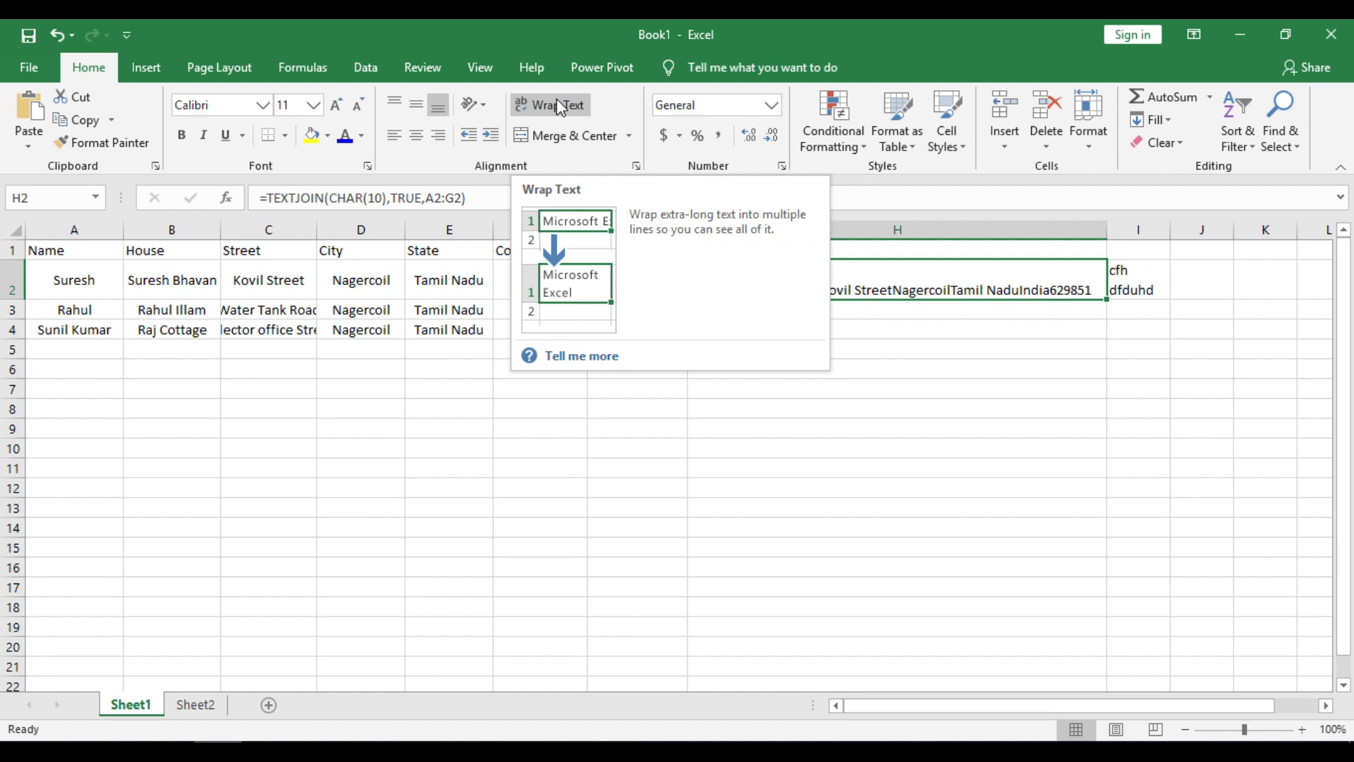
# - Turn Wrap Text on for H2 so the address shows on seven lines
pyautogui.click(557, 101)
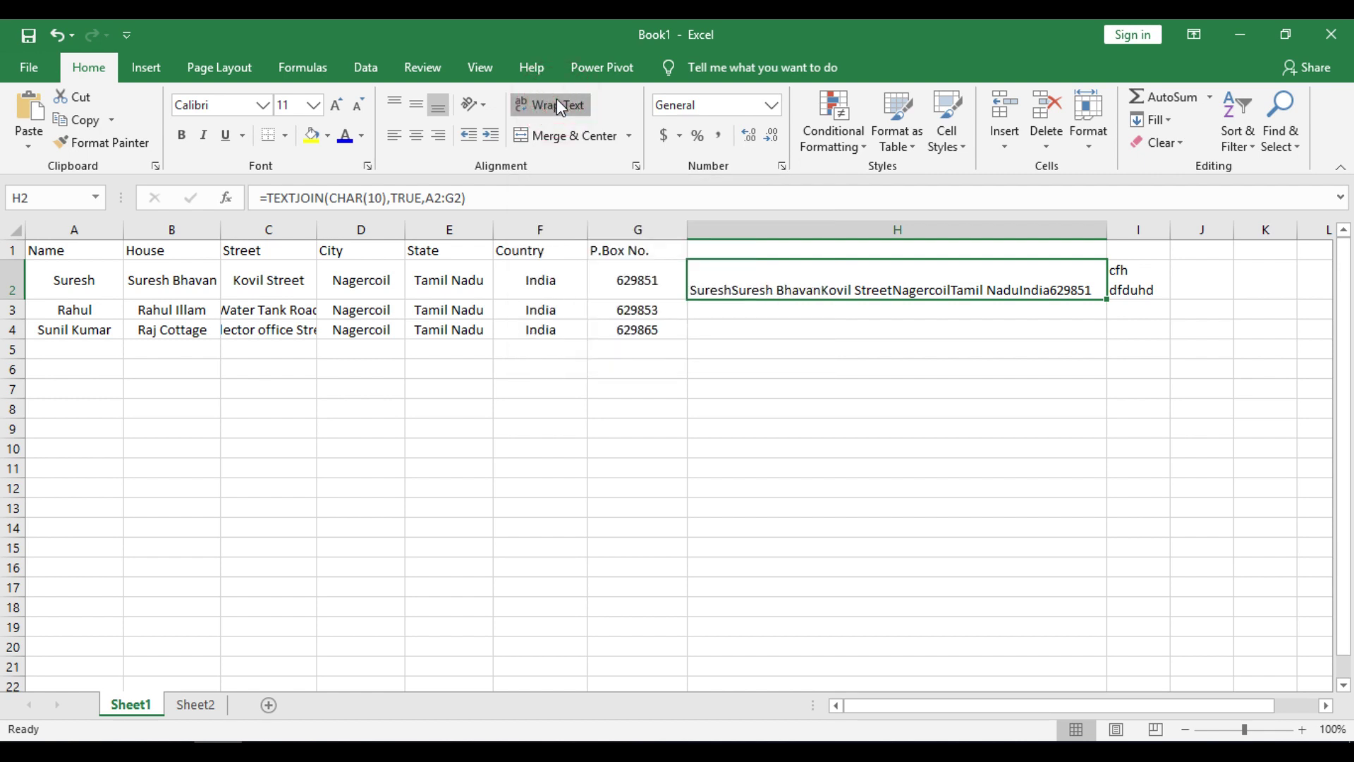
pyautogui.click(848, 313)
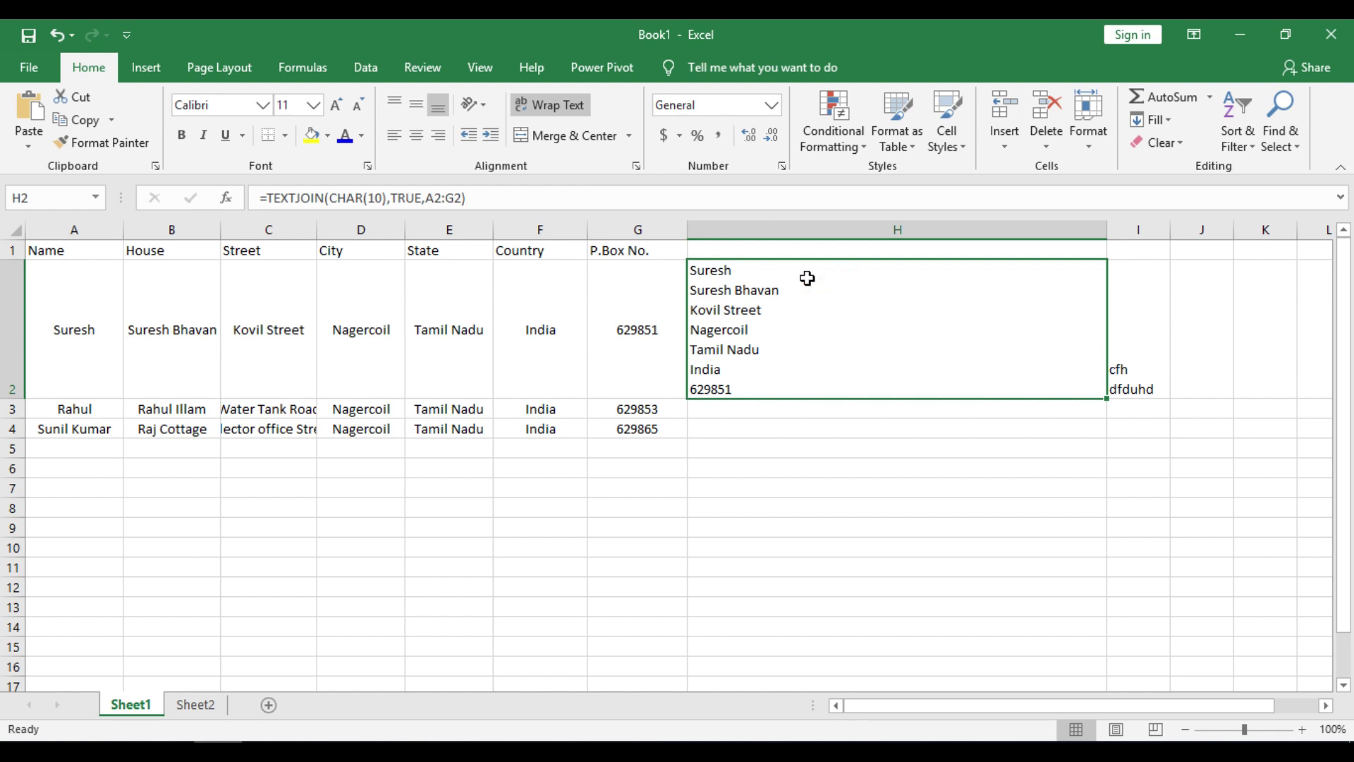
pyautogui.moveTo(88, 315); pyautogui.dragTo(623, 330)
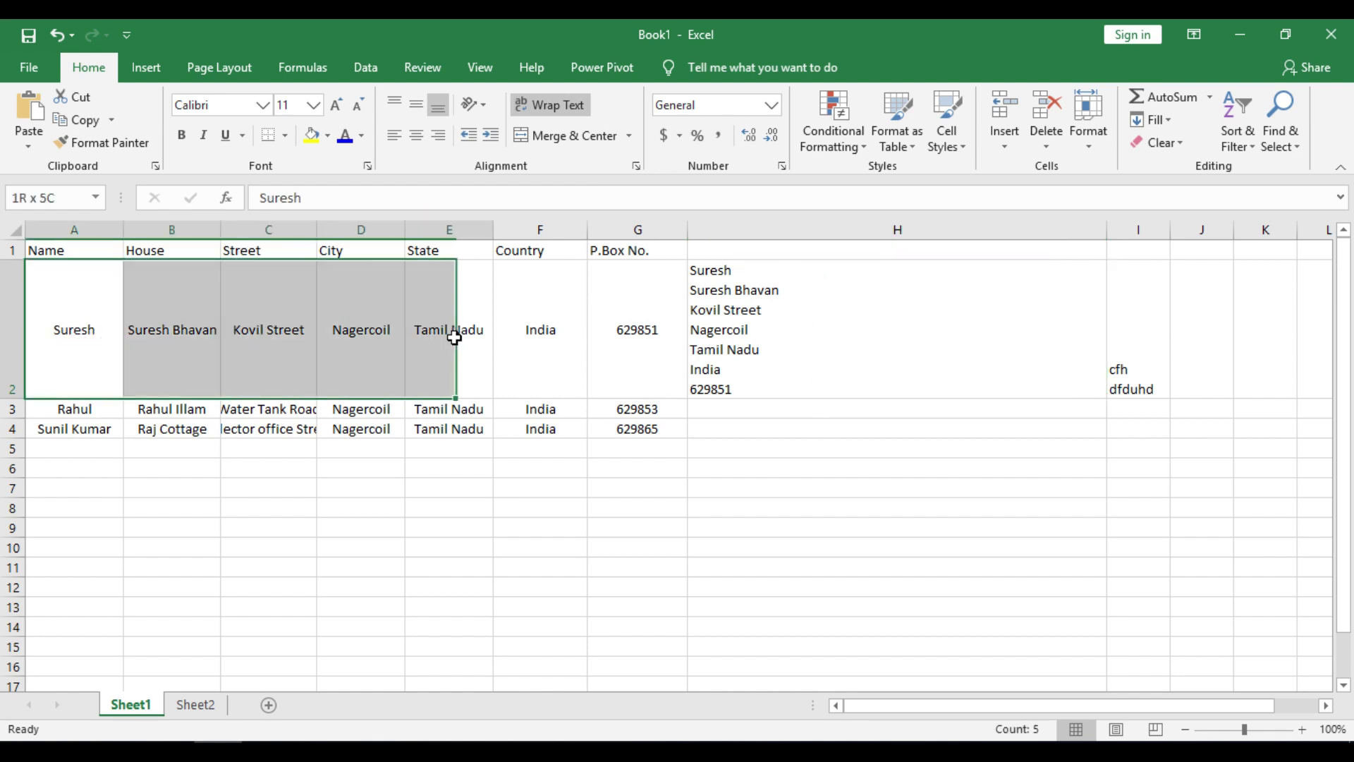
pyautogui.click(792, 279)
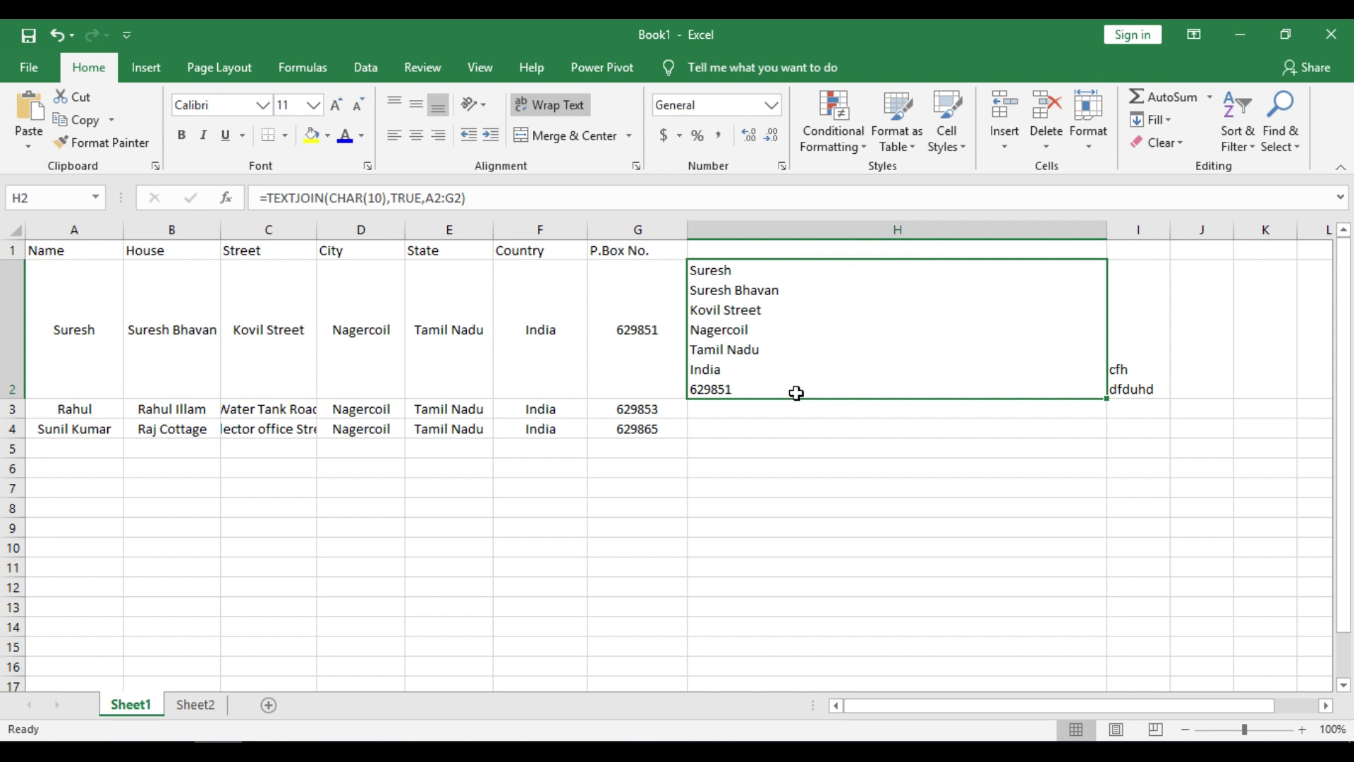
# - Compare empty H3 with H2, then select the city Nagercoil in D3
pyautogui.click(769, 409)
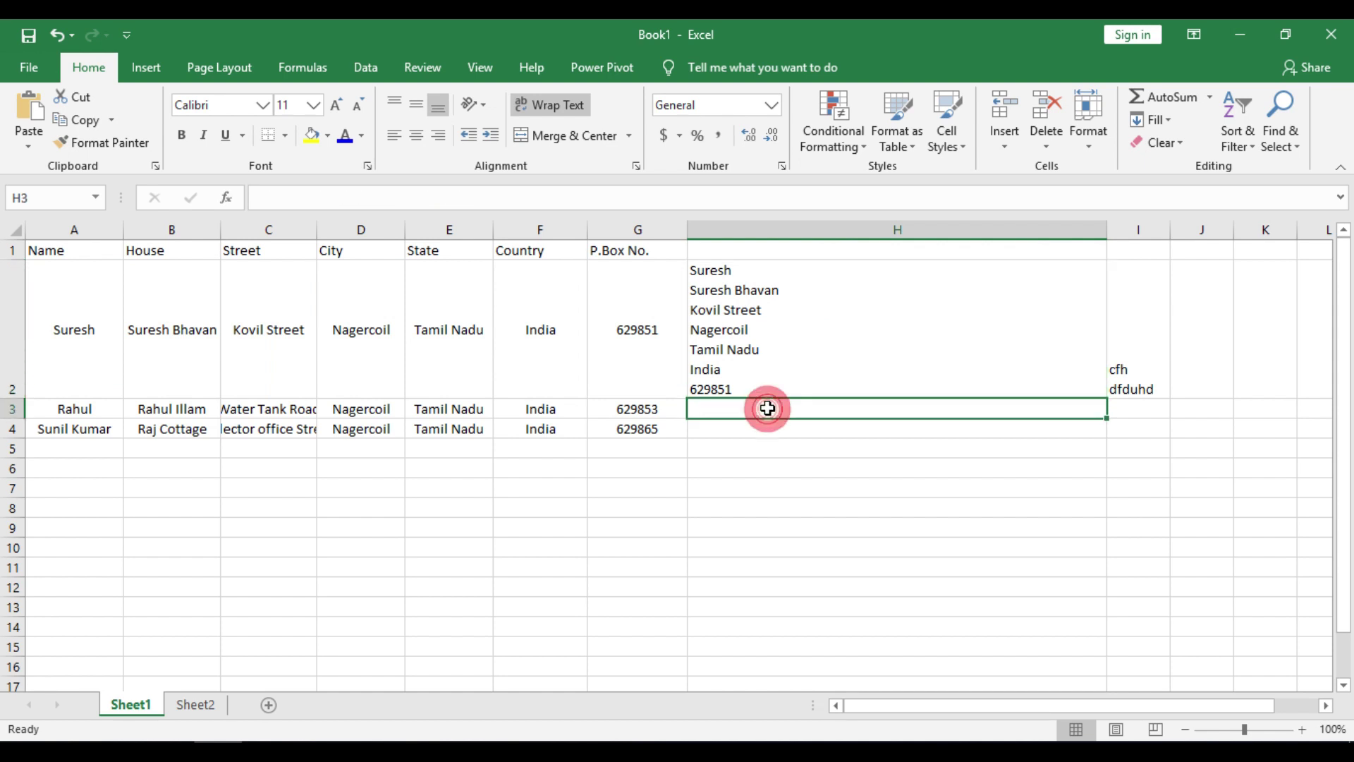
pyautogui.click(755, 375)
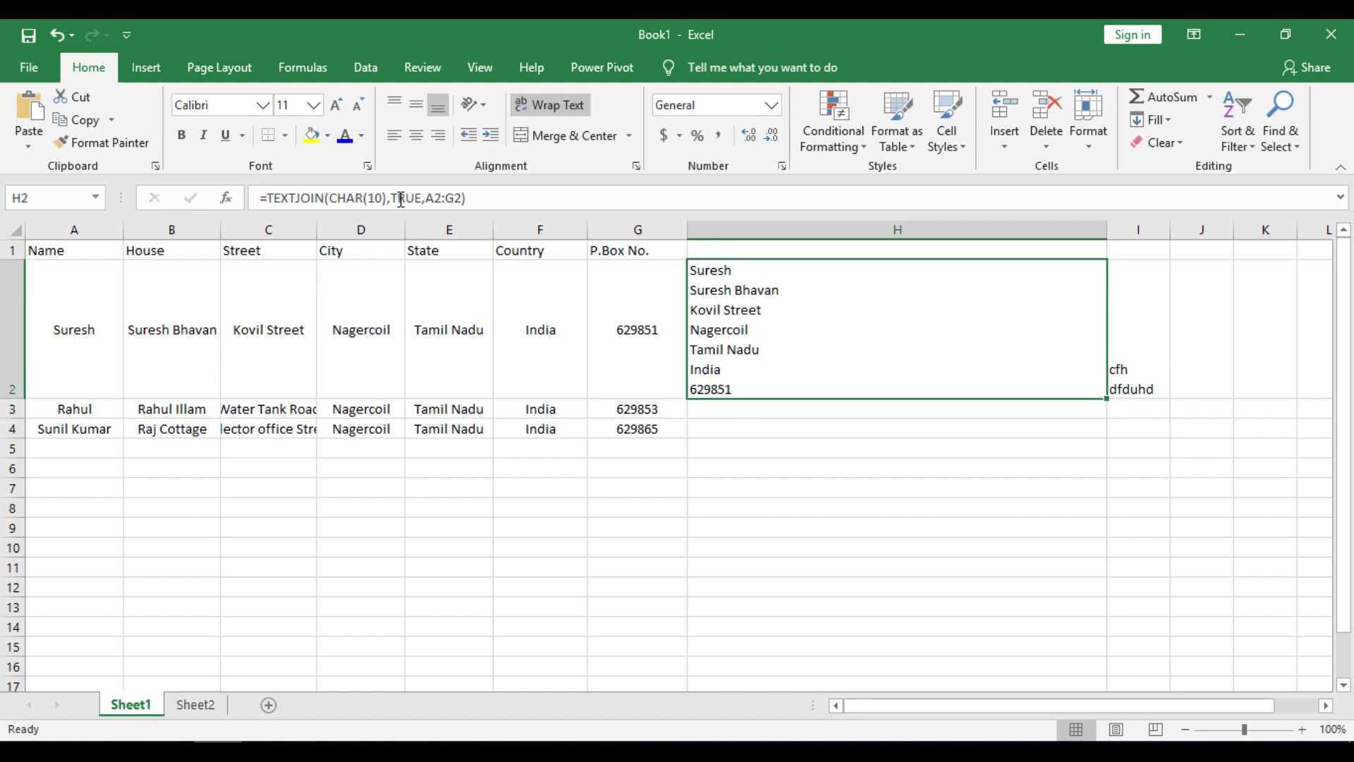
pyautogui.click(739, 410)
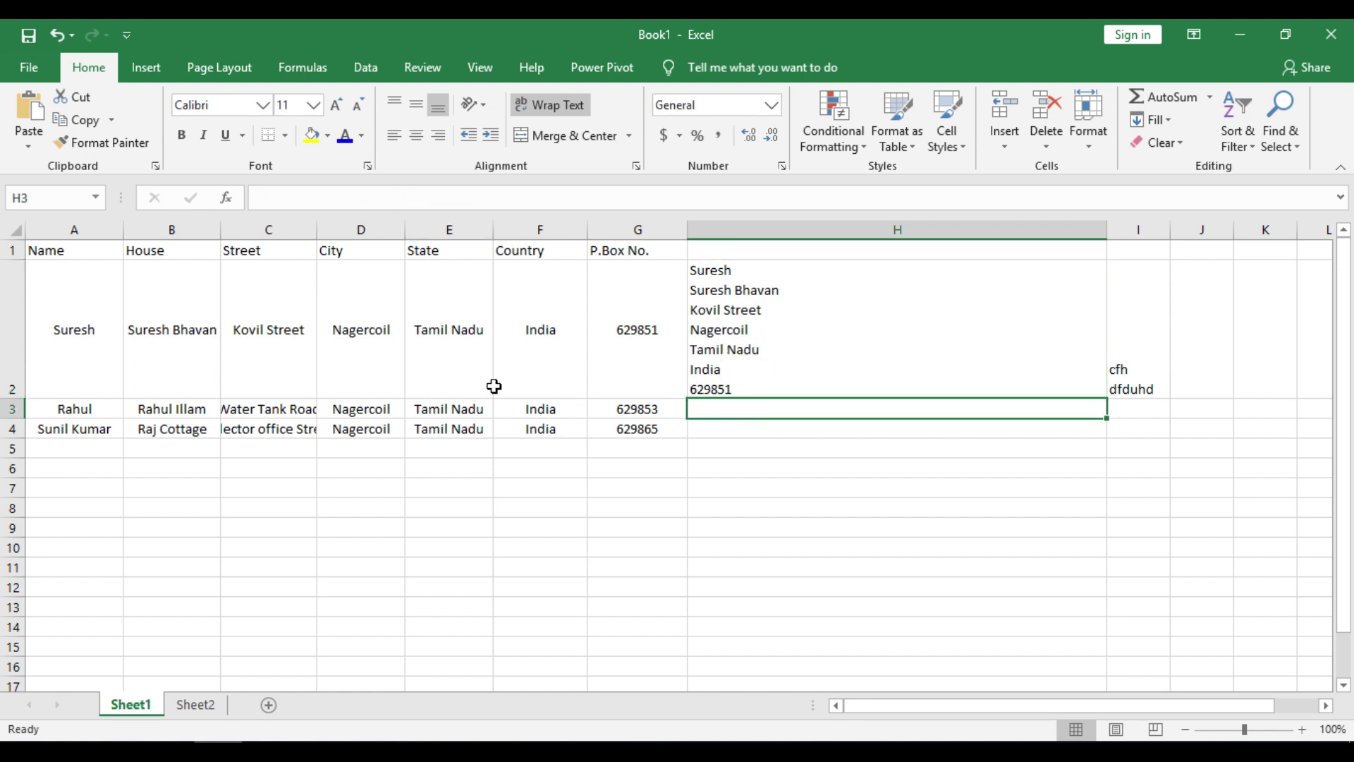
pyautogui.click(358, 407)
# - Delete the city Nagercoil from D3
pyautogui.press('Delete')
pyautogui.click(724, 405)
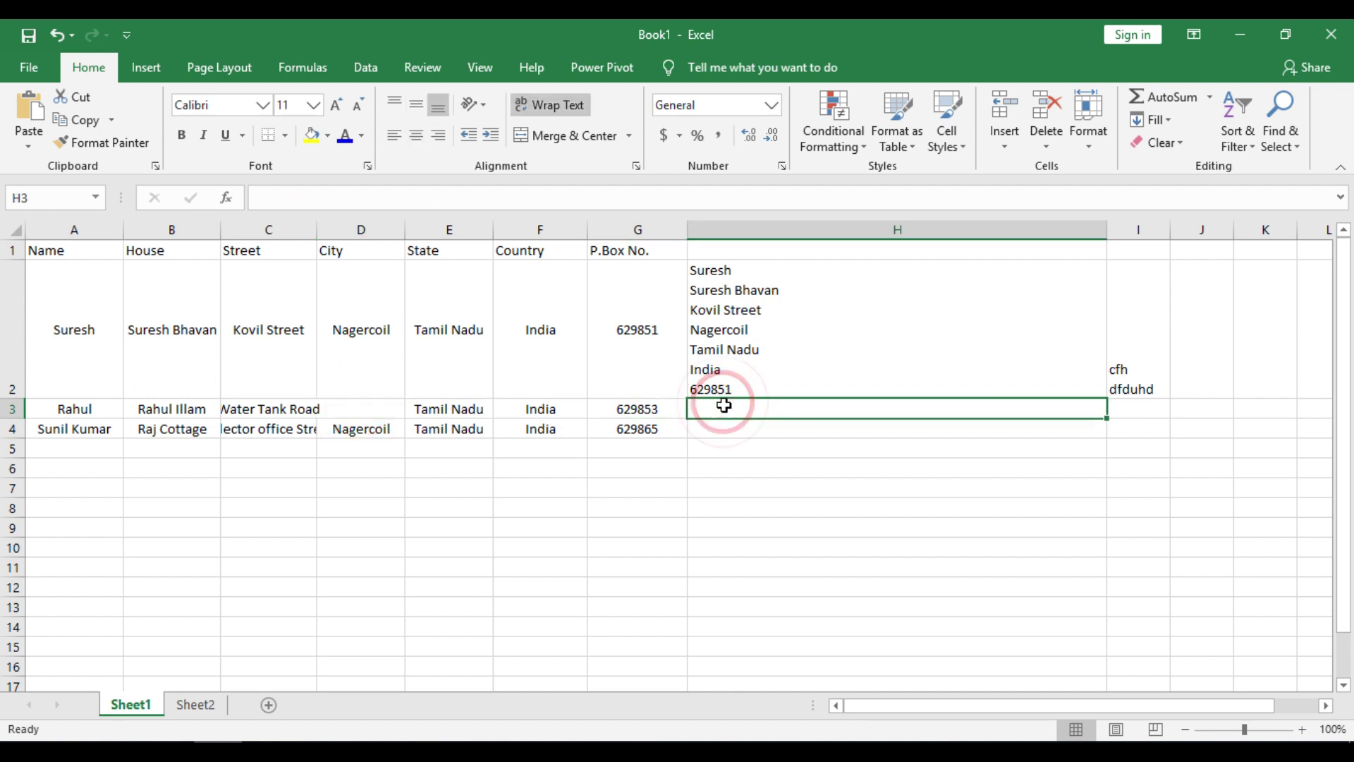
pyautogui.click(733, 415)
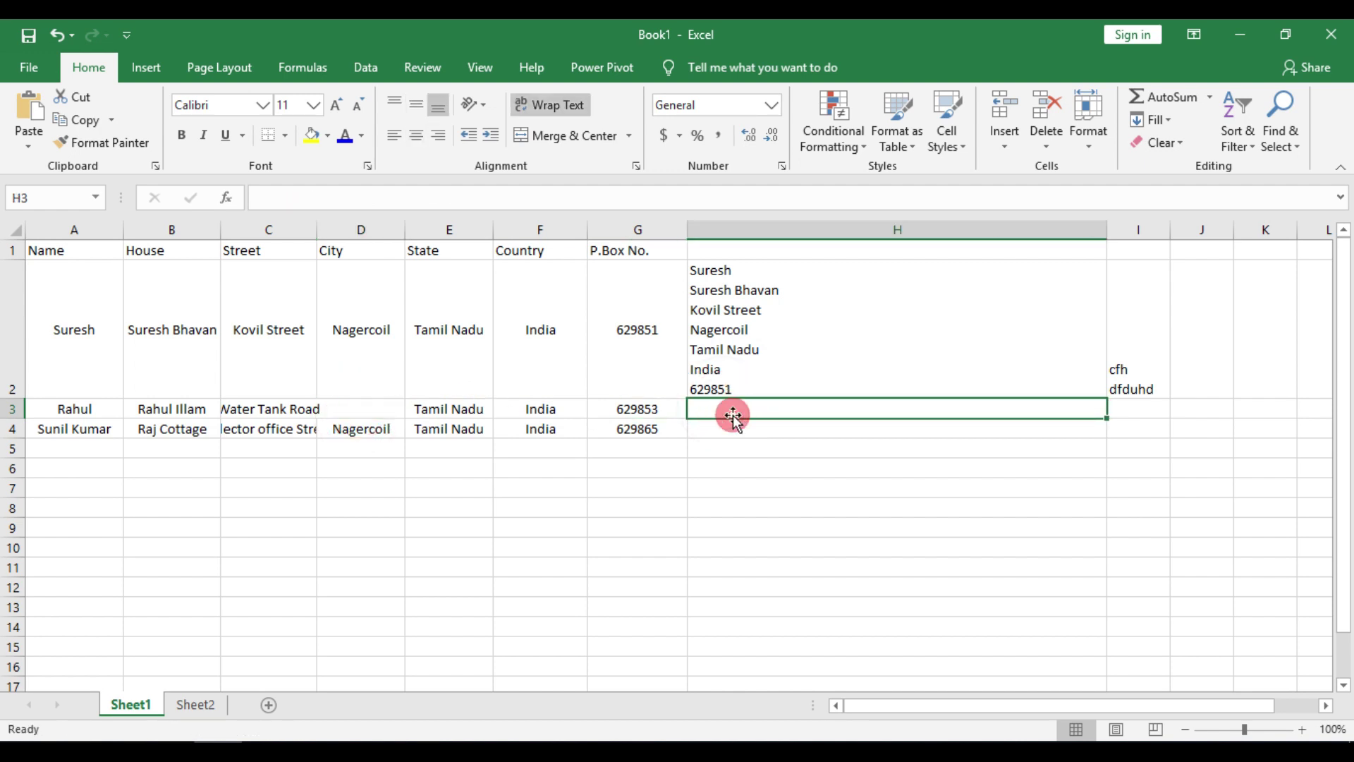
# - Copy H2's TEXTJOIN formula into H3 so row 3's address stacks without the city
pyautogui.click(756, 372)
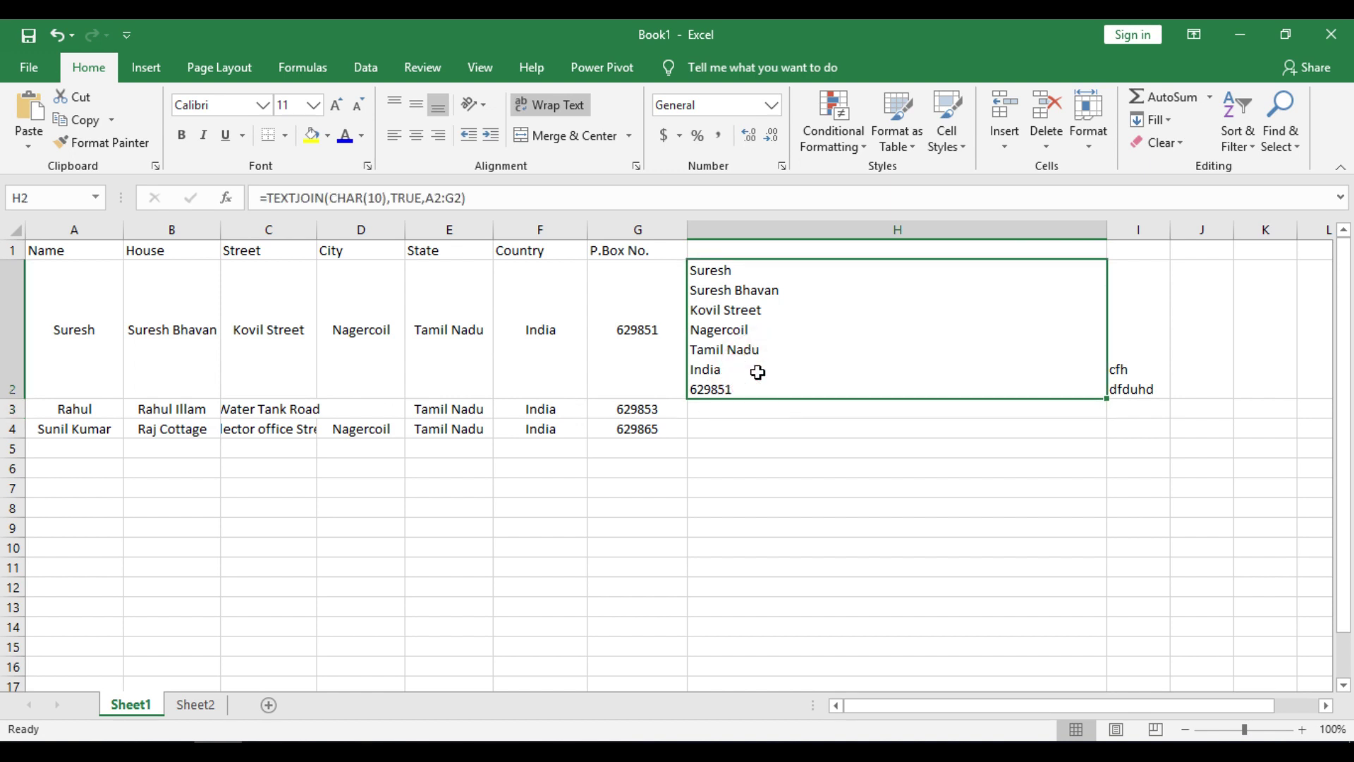
pyautogui.hotkey('ctrl', 'c')
pyautogui.click(729, 407)
pyautogui.hotkey('ctrl', 'v')
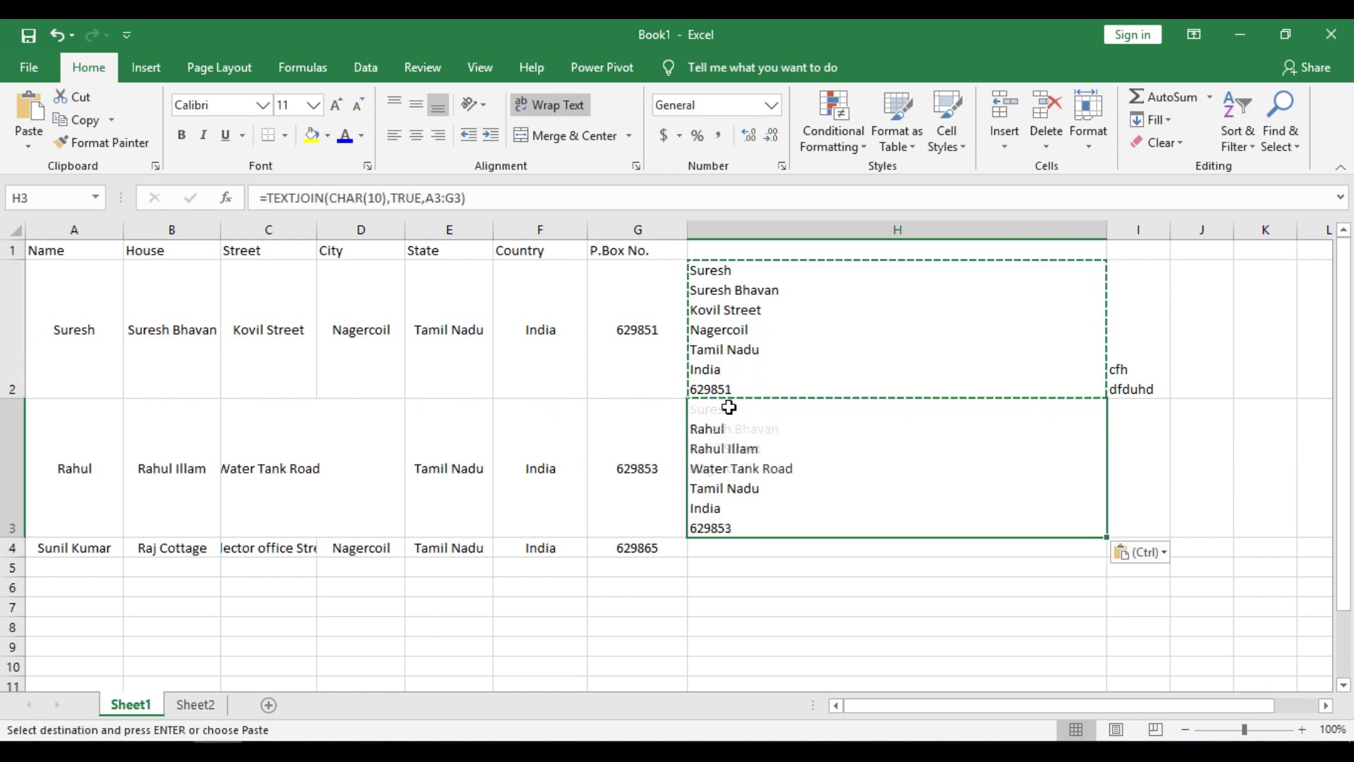
pyautogui.click(788, 450)
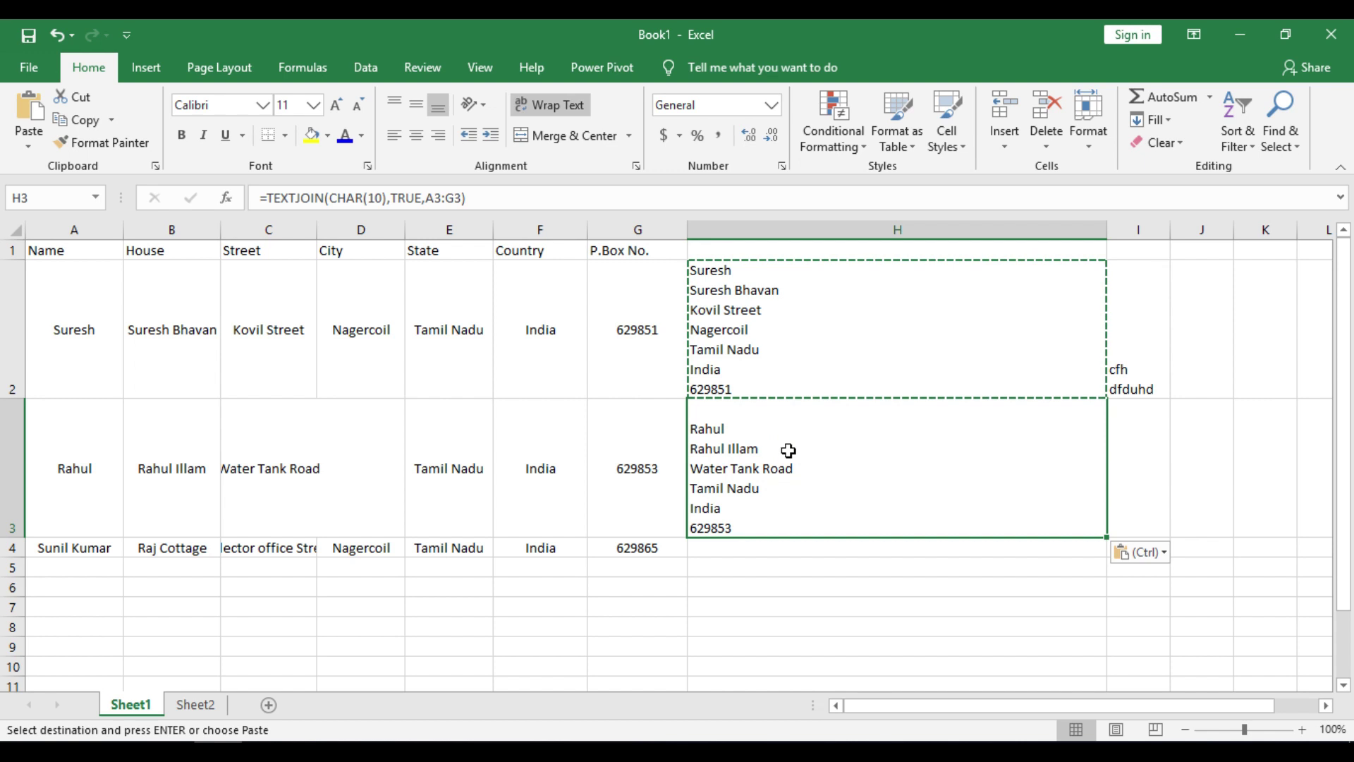
pyautogui.click(780, 468)
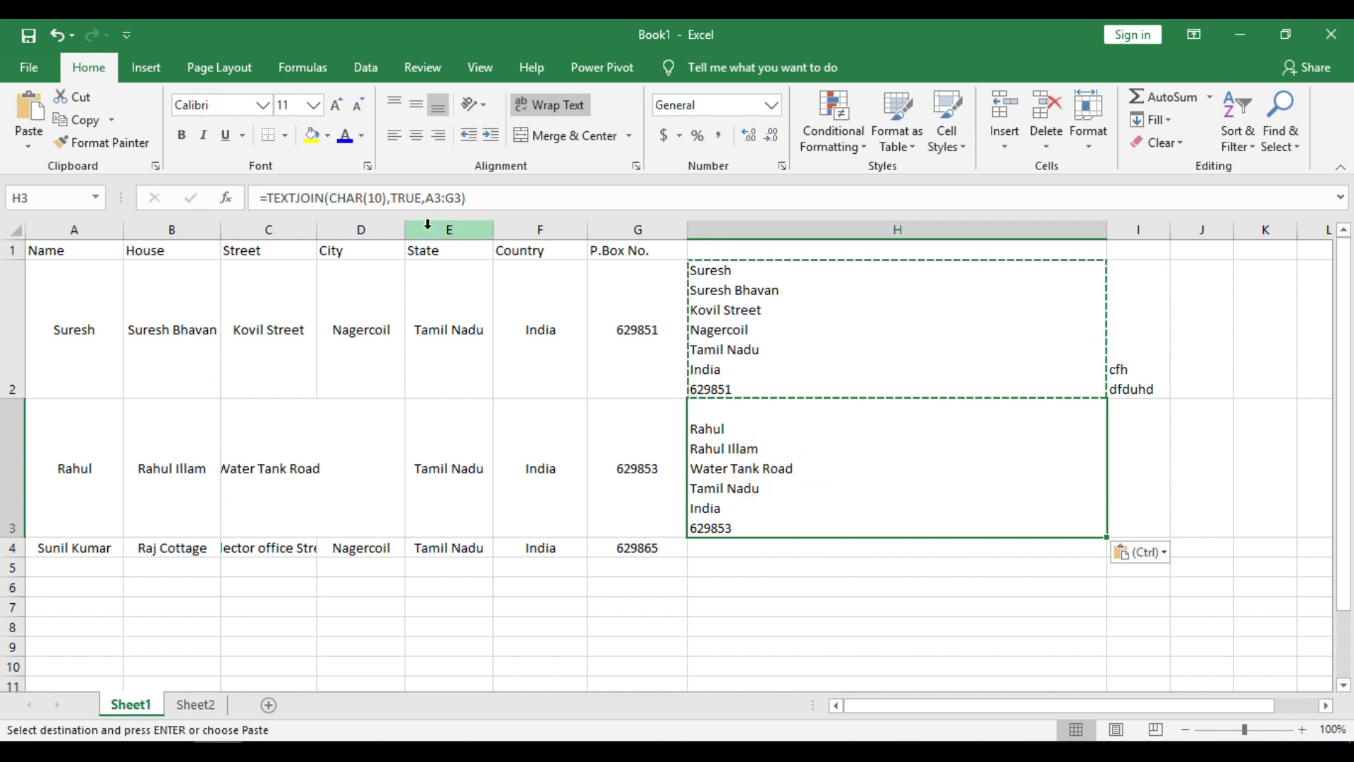
pyautogui.click(394, 198)
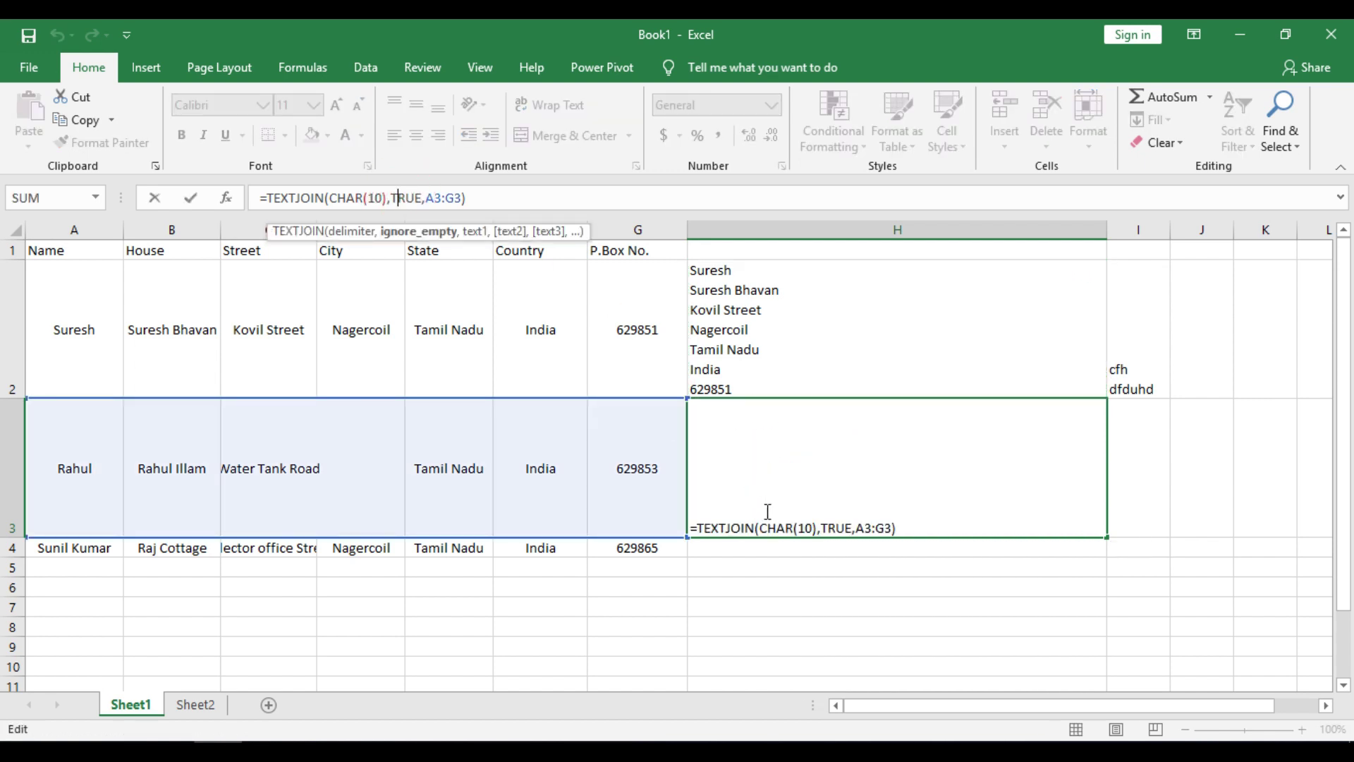
# - Change H3's TEXTJOIN ignore-empty argument from TRUE to FALSE, then check the empty city cell D3
pyautogui.moveTo(821, 528); pyautogui.dragTo(857, 530)
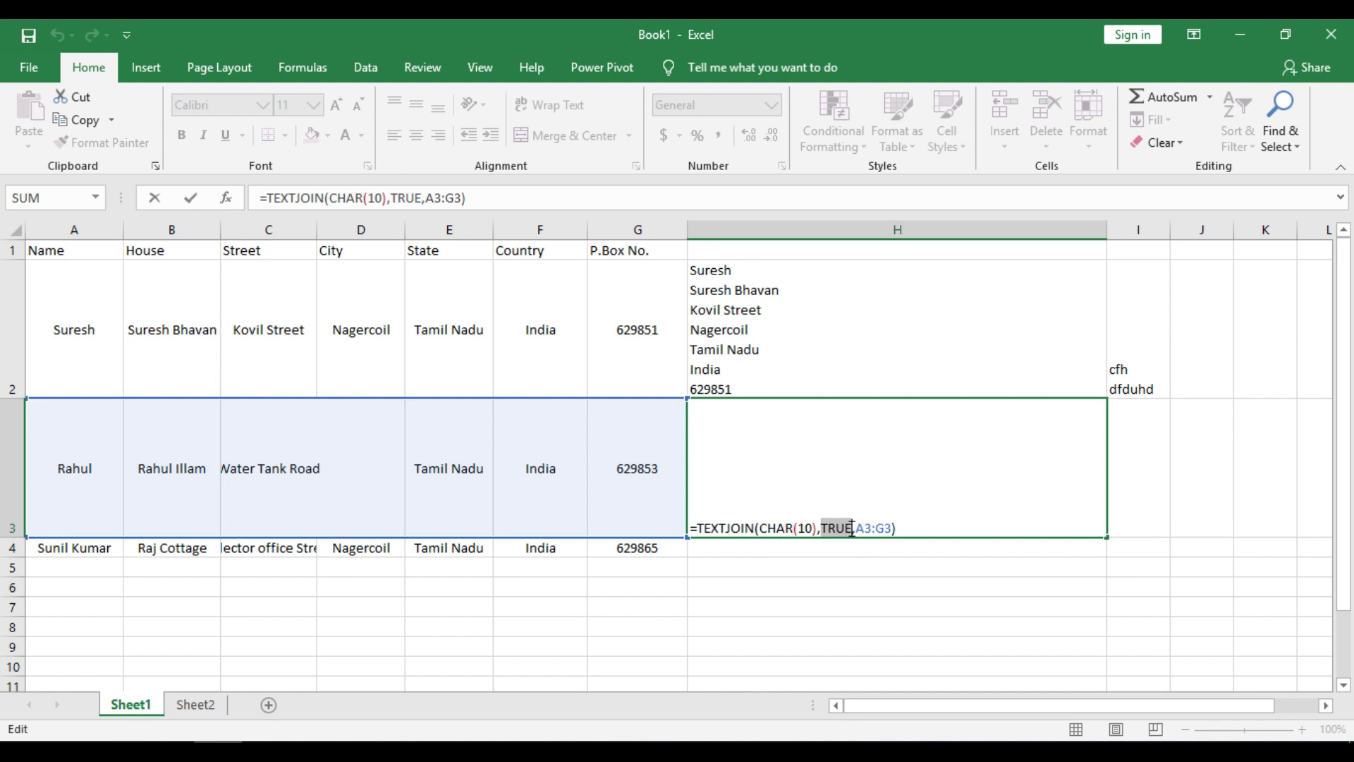
pyautogui.press('BackSpace')
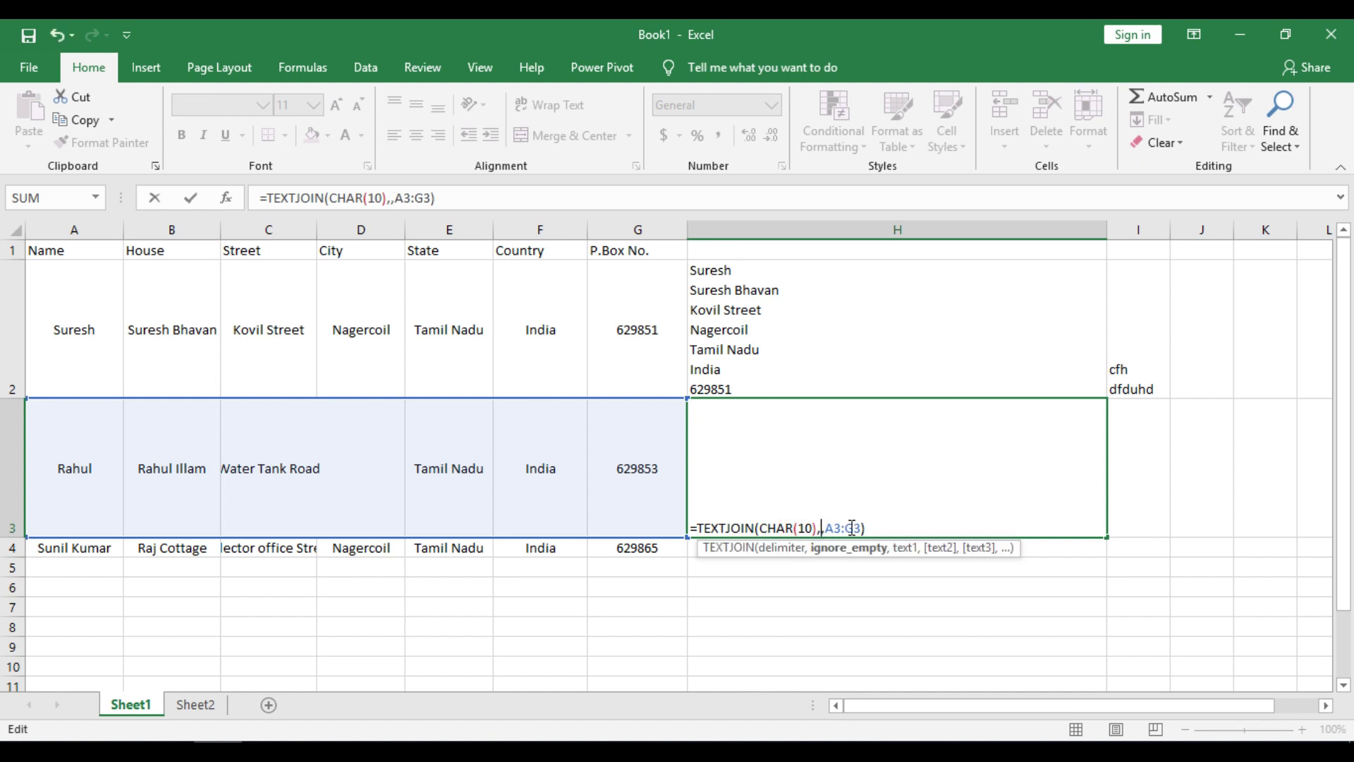
pyautogui.write('false')
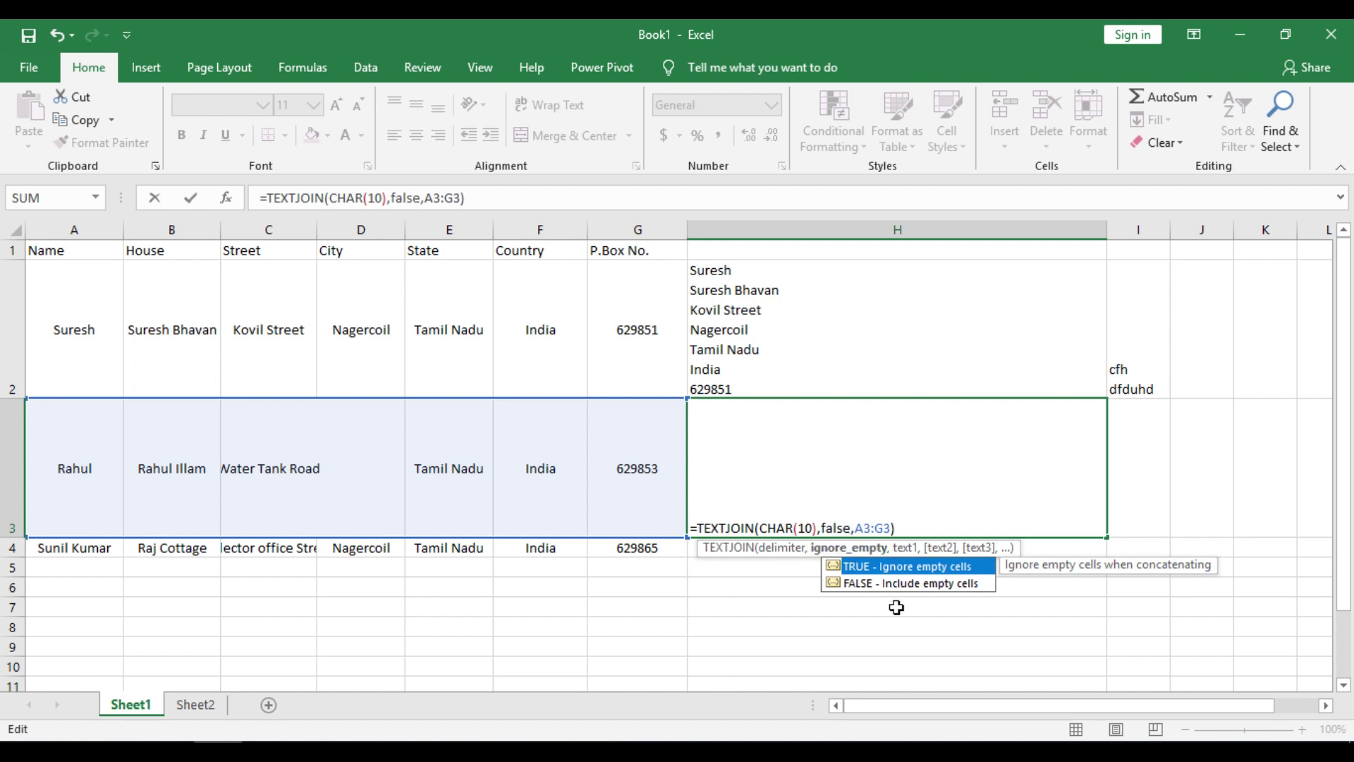
pyautogui.click(915, 582)
pyautogui.doubleClick(915, 583)
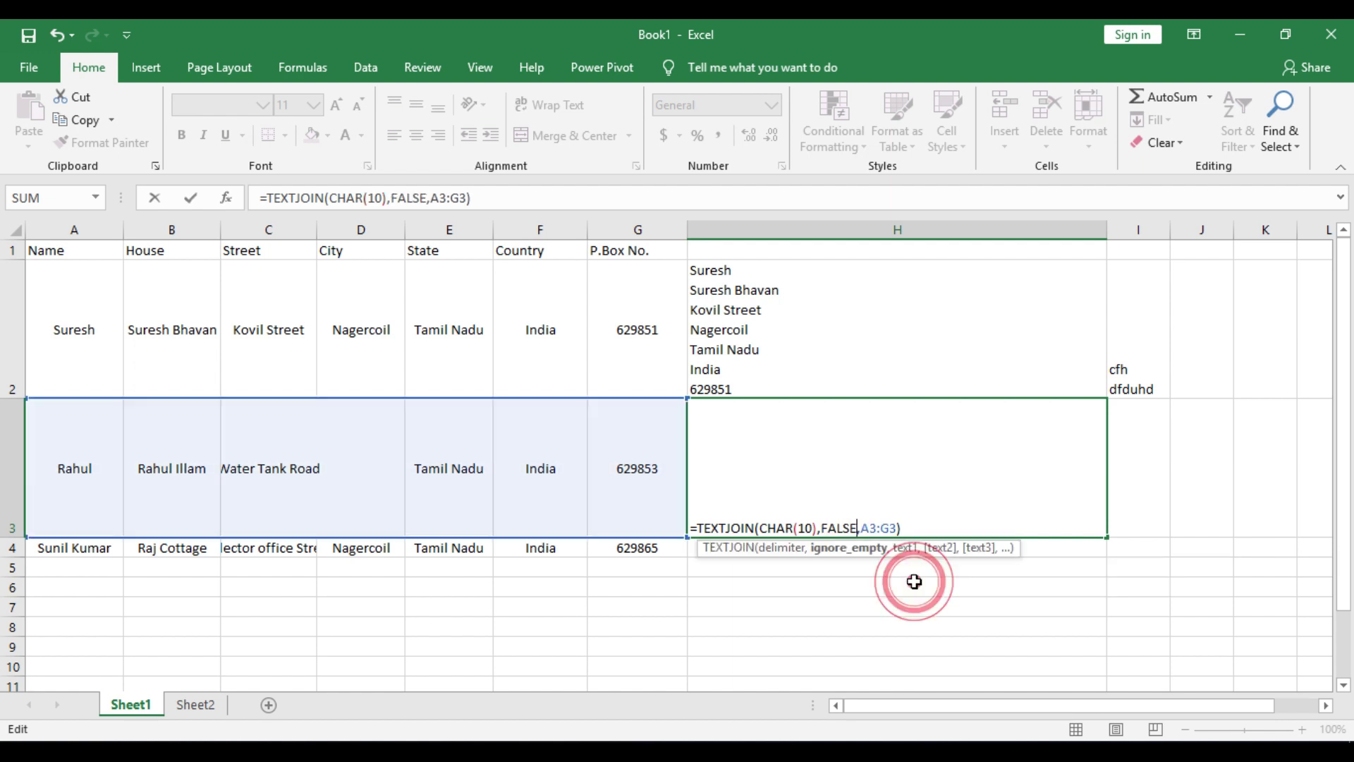
pyautogui.press('Return')
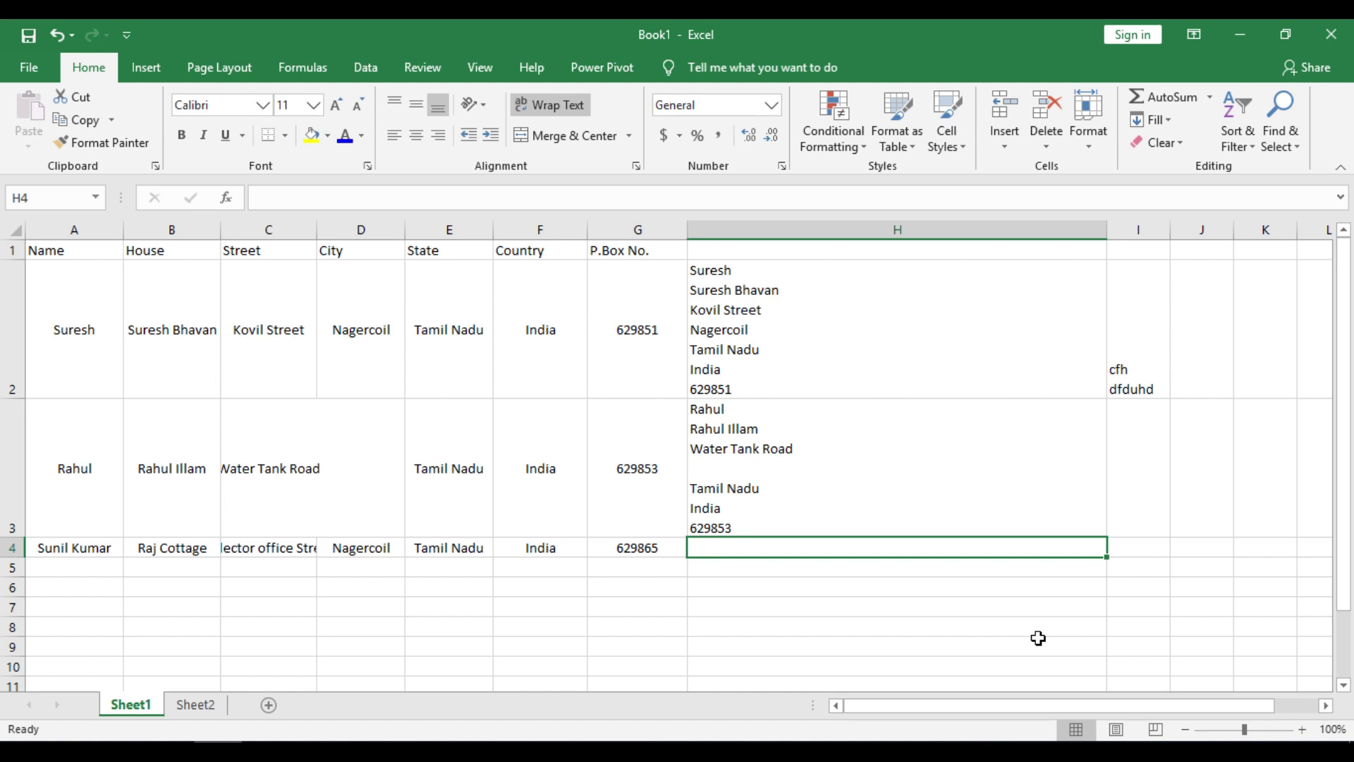
pyautogui.click(831, 485)
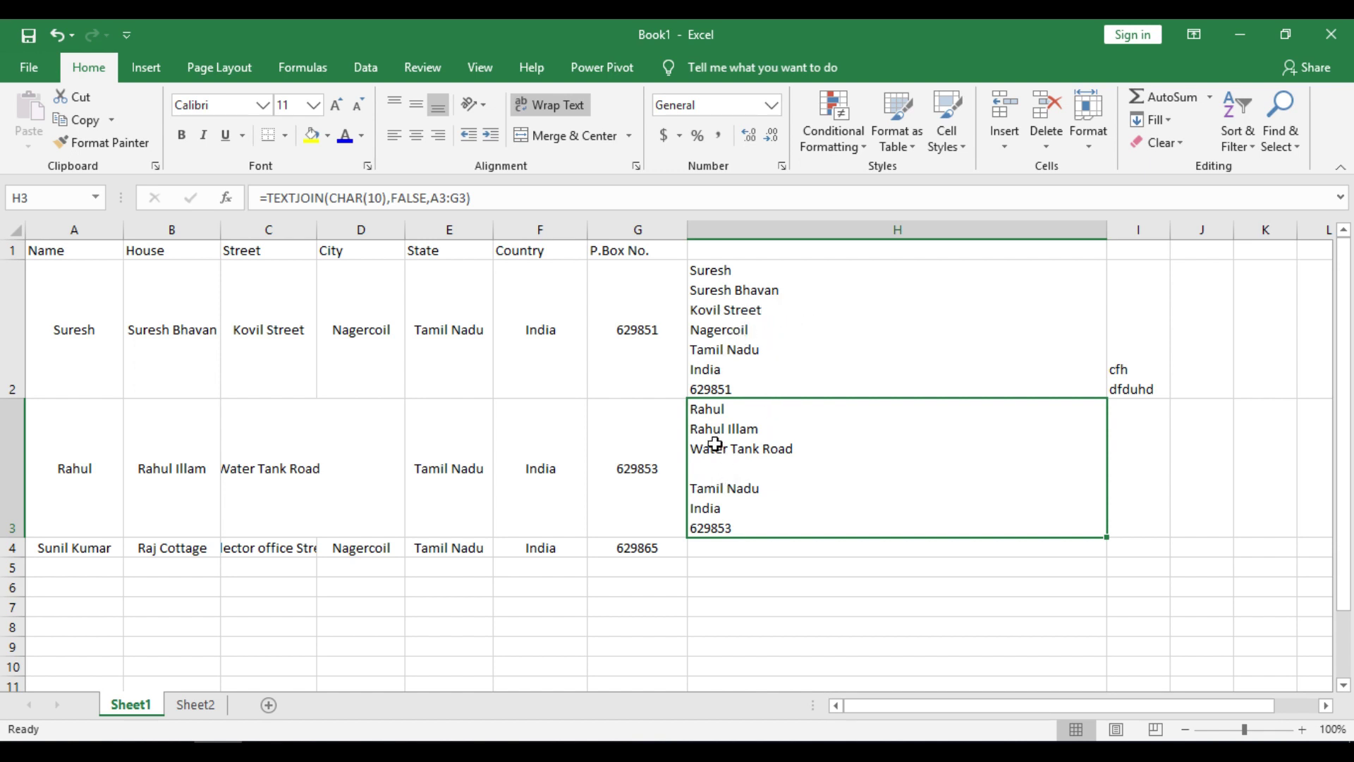
pyautogui.click(379, 495)
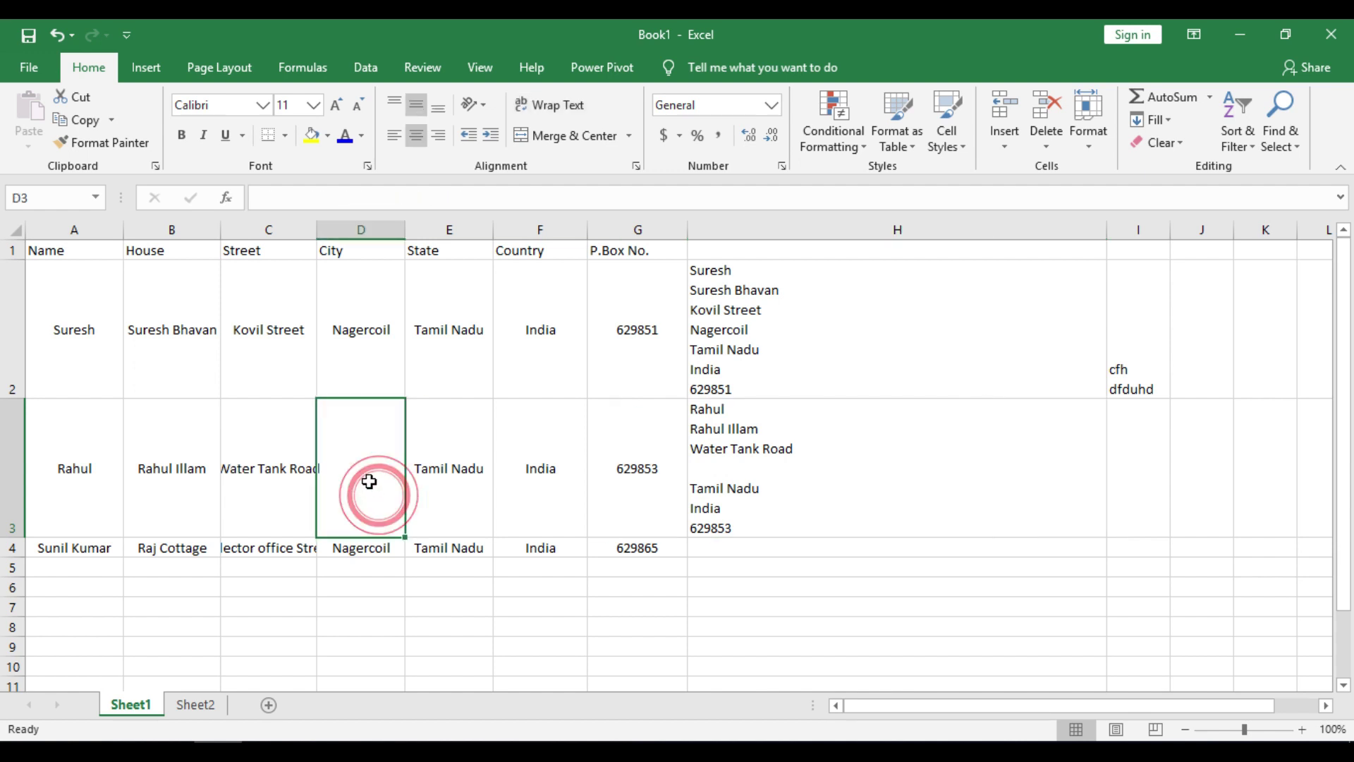
# - Review H3's formula without changing it, then copy H2's TEXTJOIN address formula
pyautogui.click(708, 468)
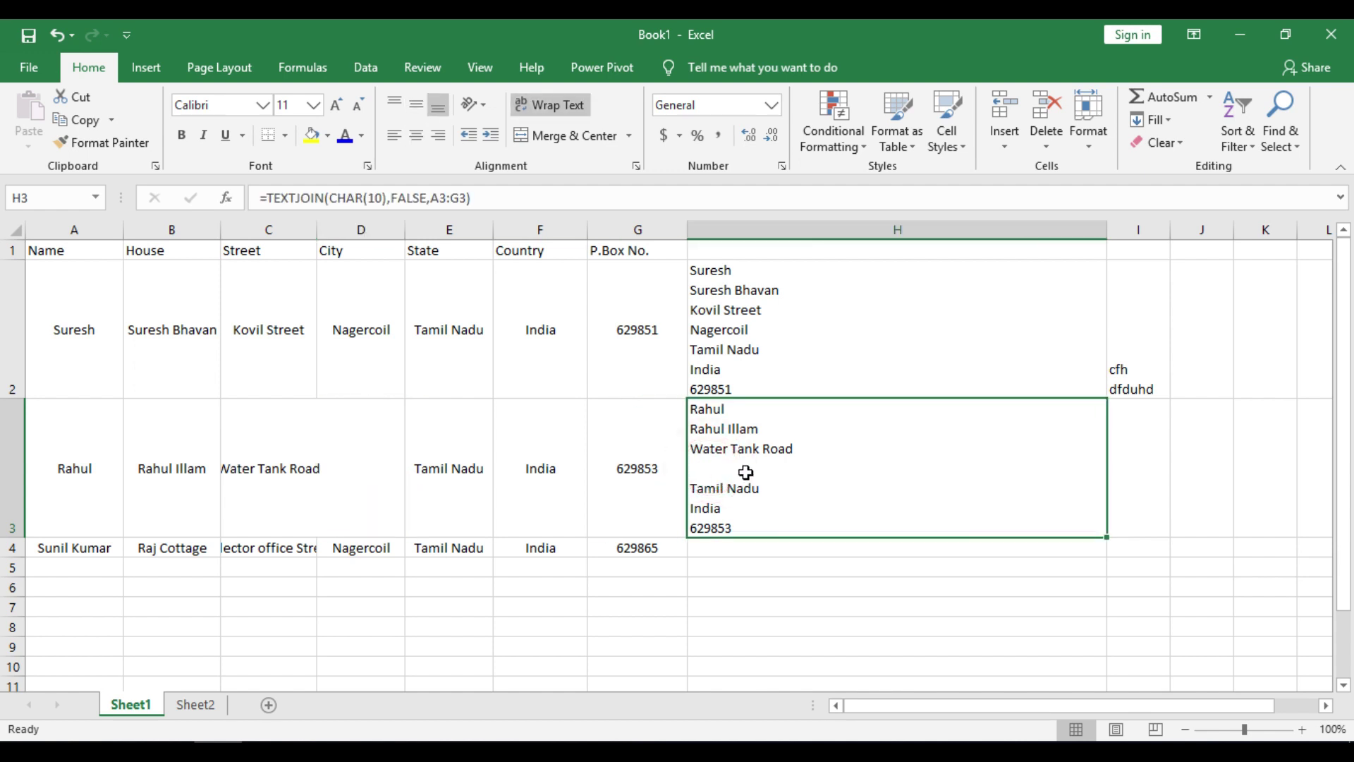
pyautogui.doubleClick(710, 468)
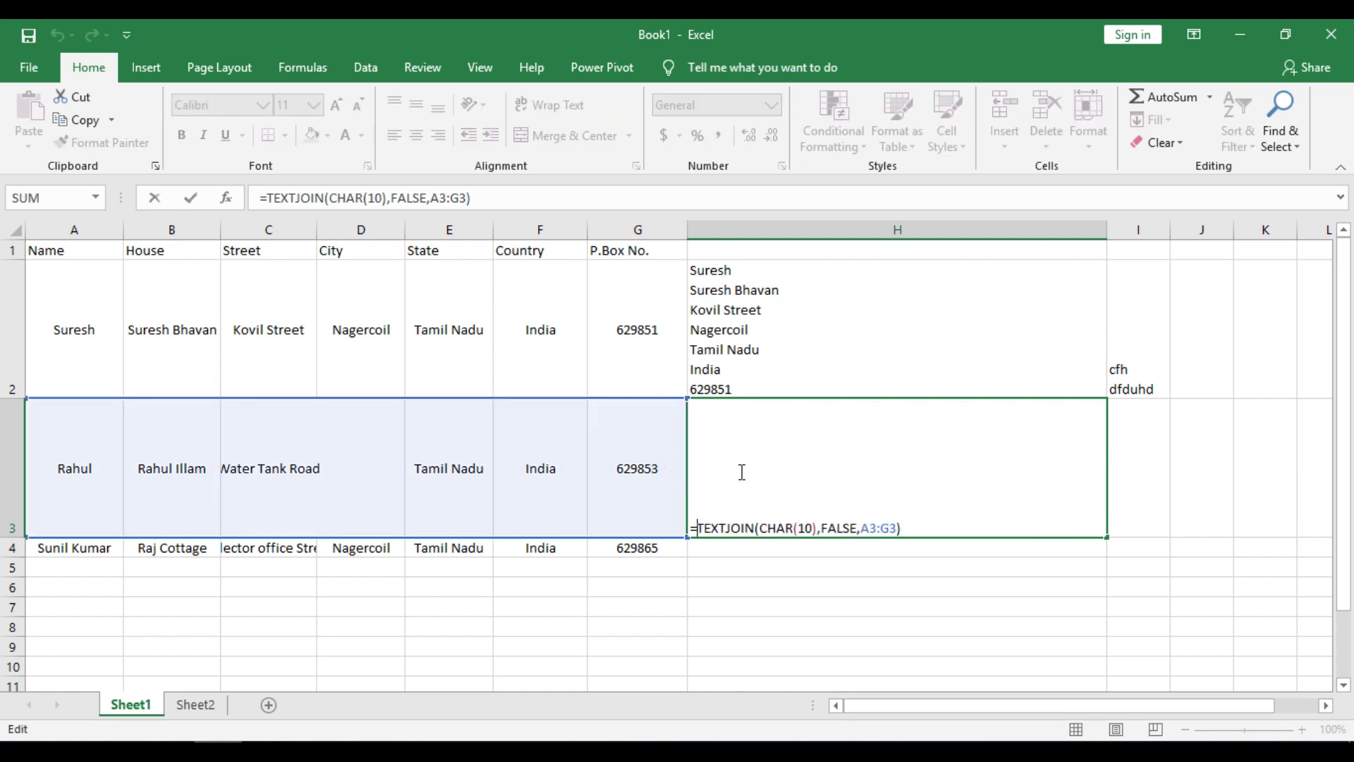
pyautogui.hotkey('ctrl', 'Return')
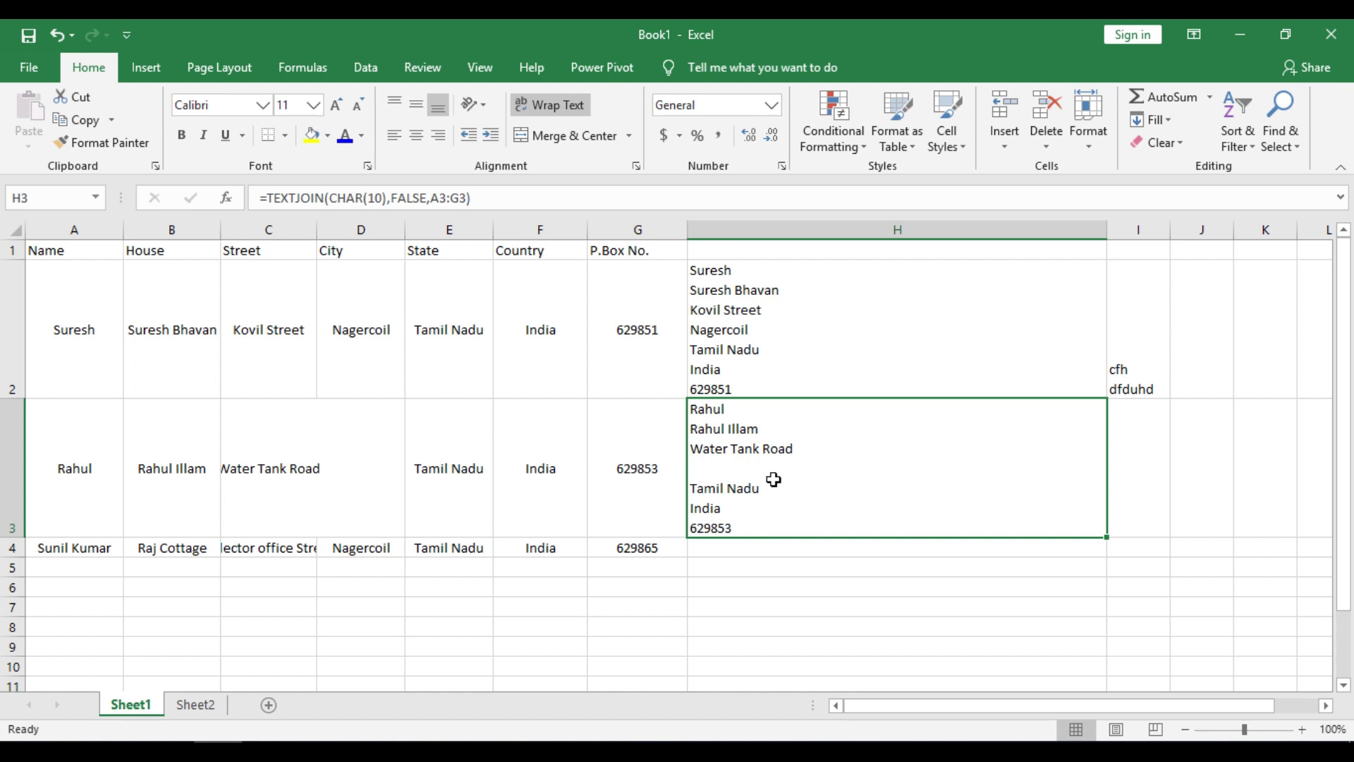
pyautogui.click(843, 361)
pyautogui.hotkey('ctrl', 'c')
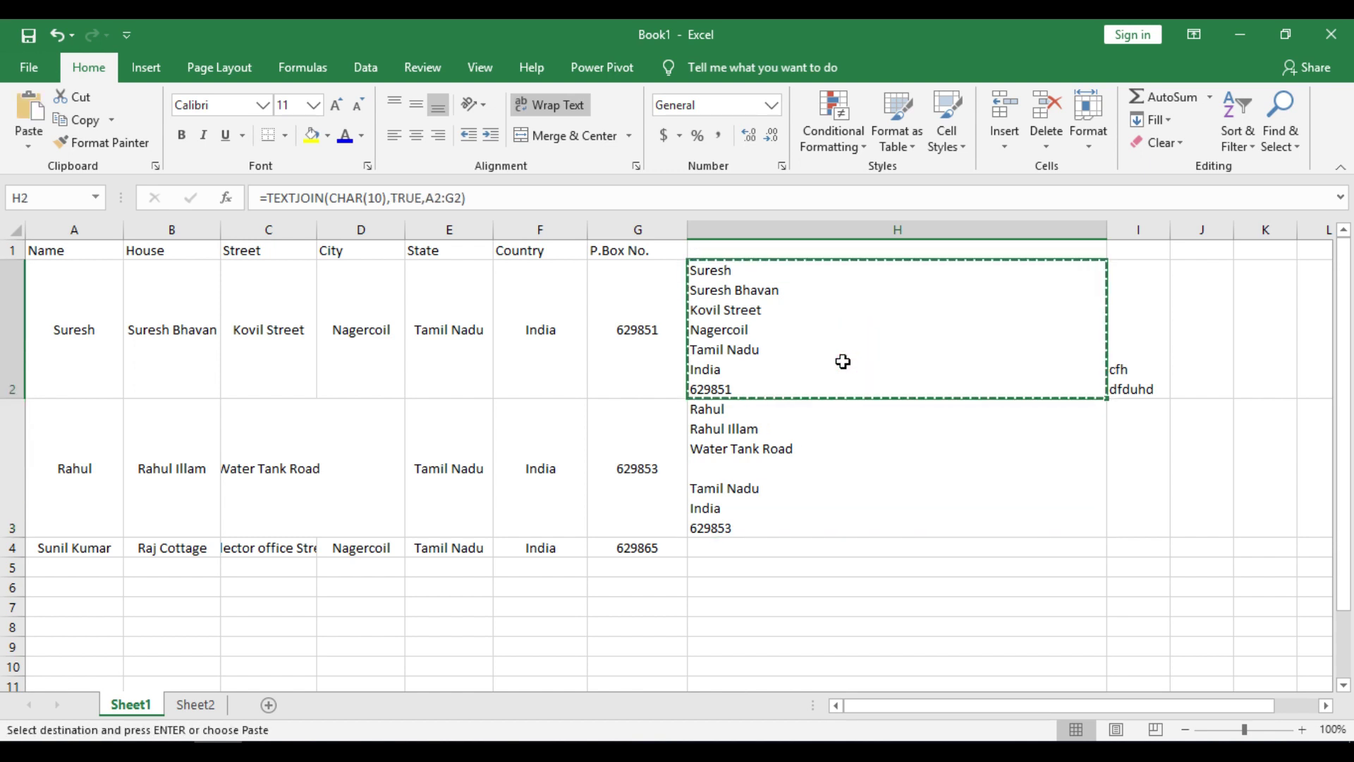
# - Paste the TEXTJOIN address formula into H4, then start a new = formula in H4
pyautogui.click(753, 548)
pyautogui.hotkey('ctrl', 'v')
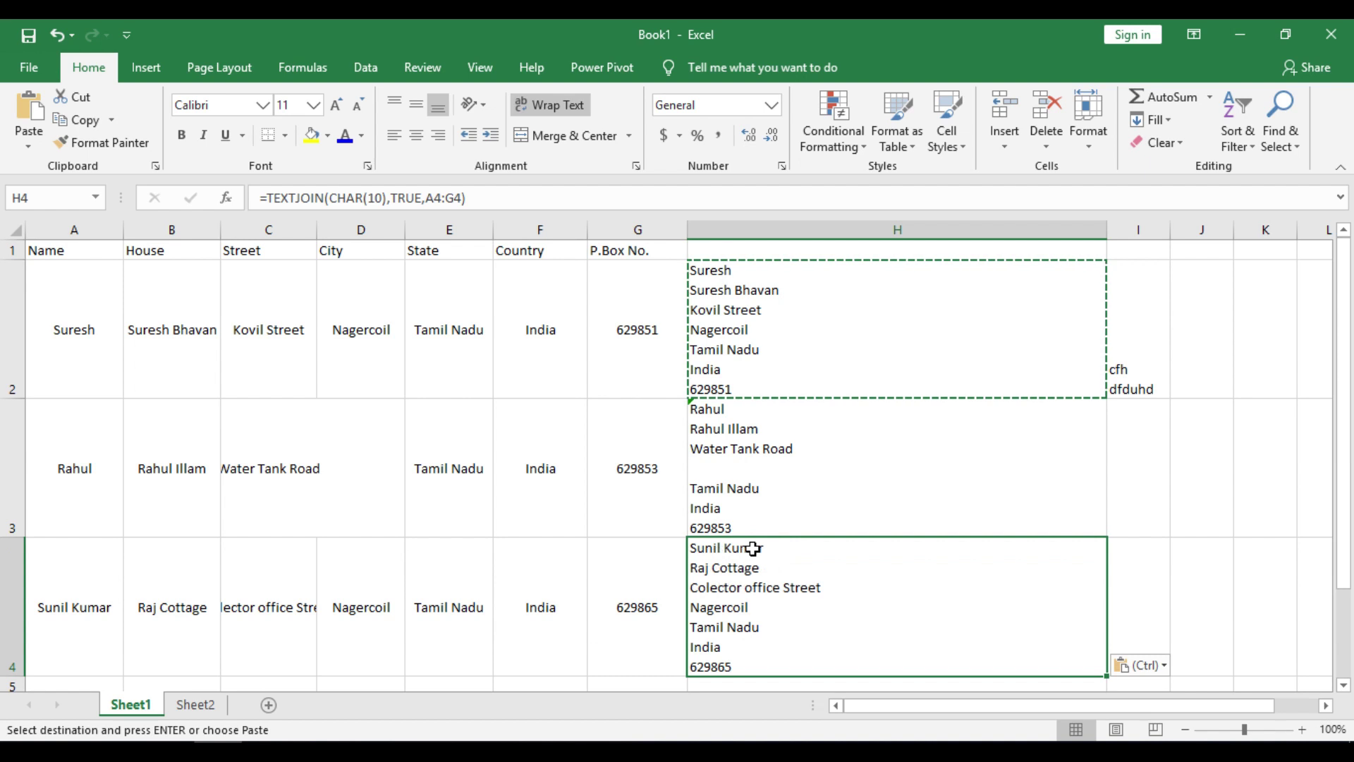
pyautogui.scroll(-1, 920, 526)
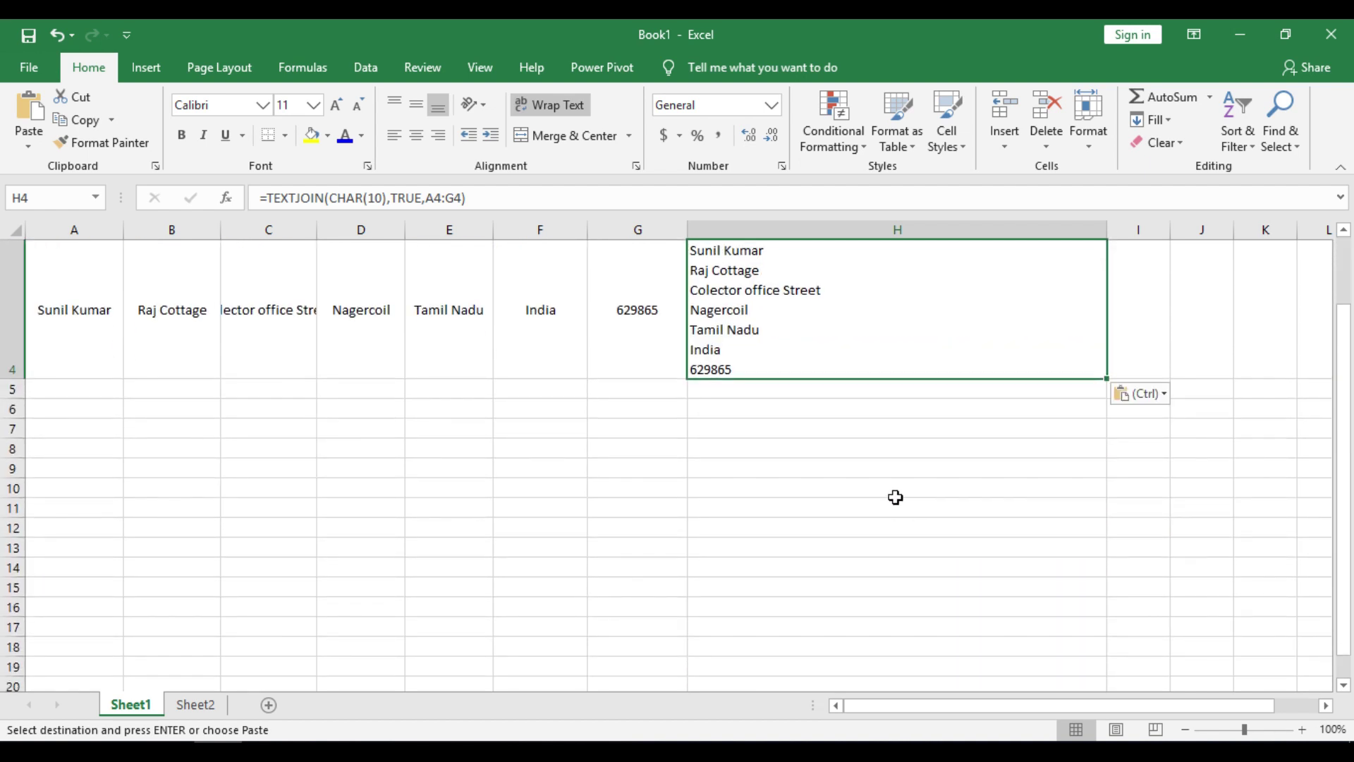
pyautogui.scroll(1, 895, 496)
pyautogui.scroll(-1, 768, 477)
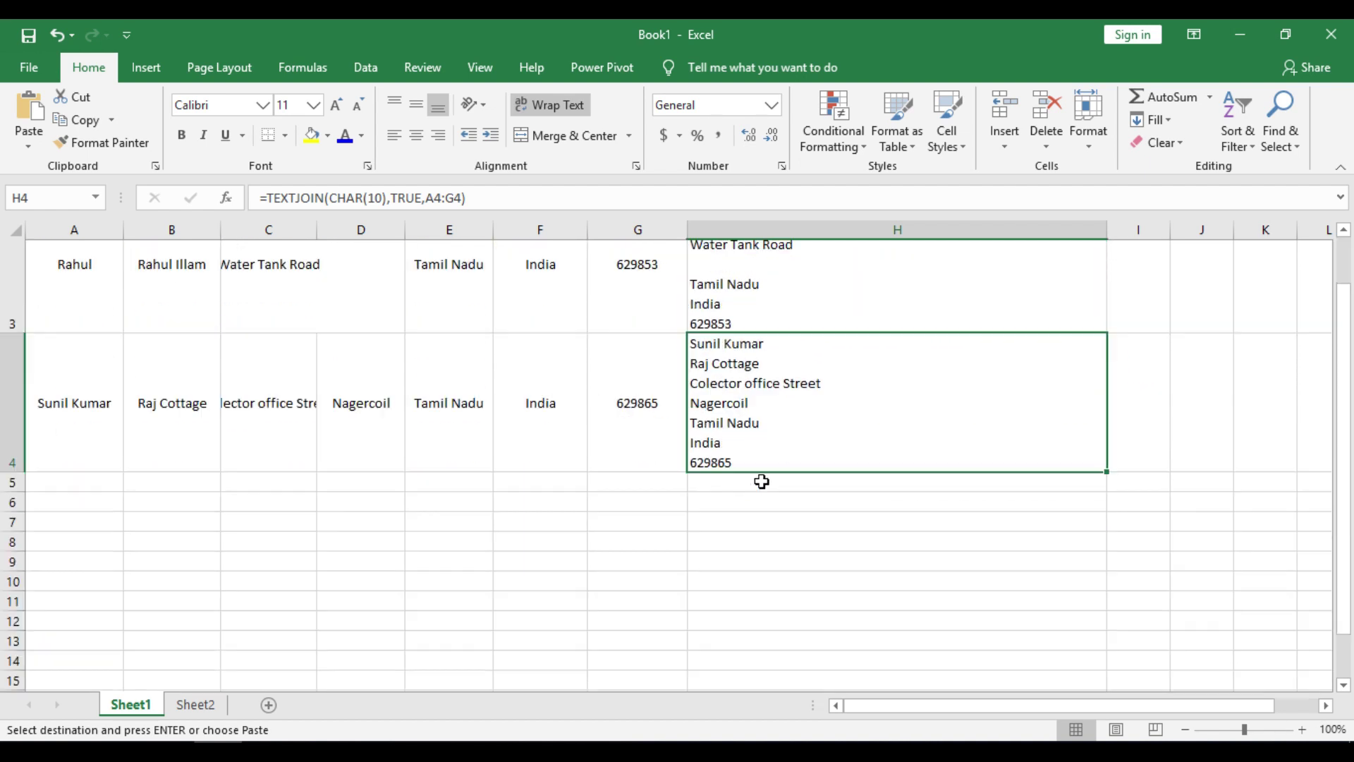
pyautogui.scroll(1, 762, 480)
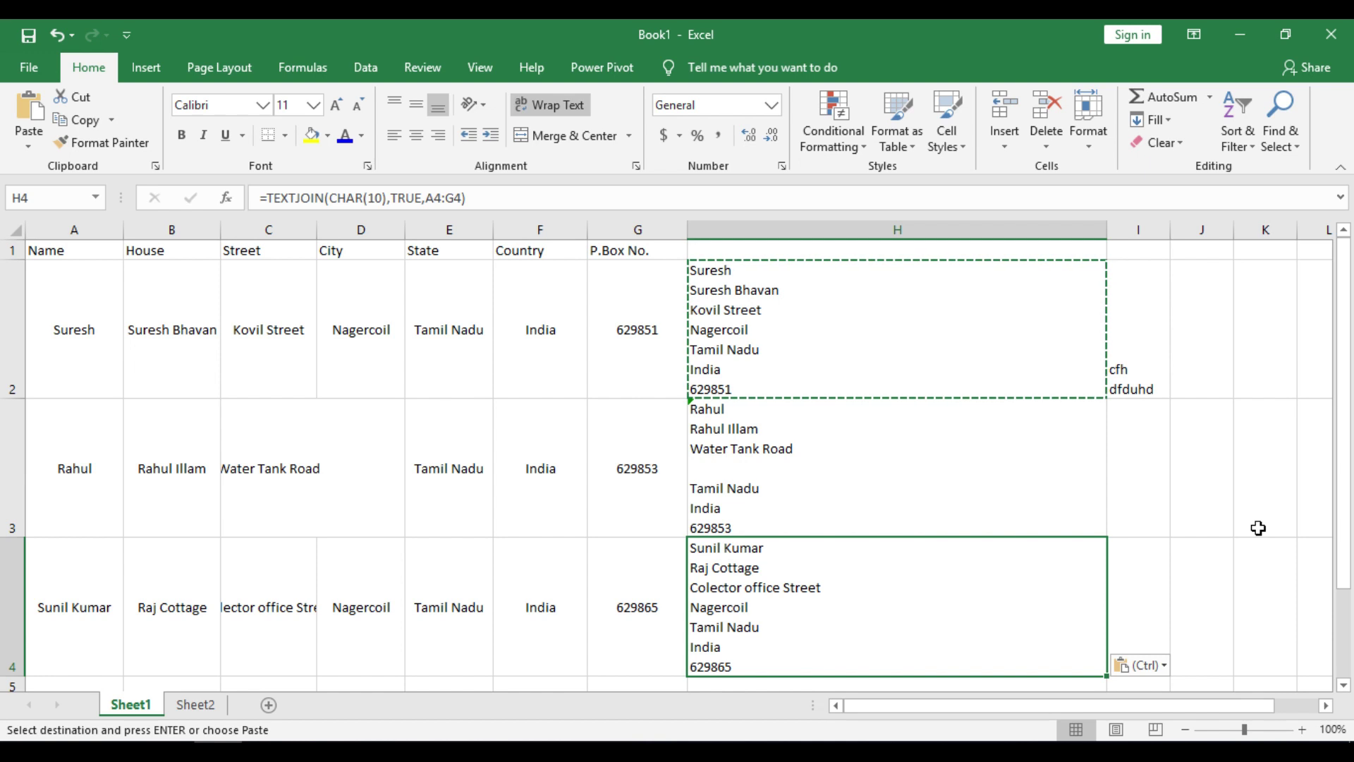
pyautogui.write('=')
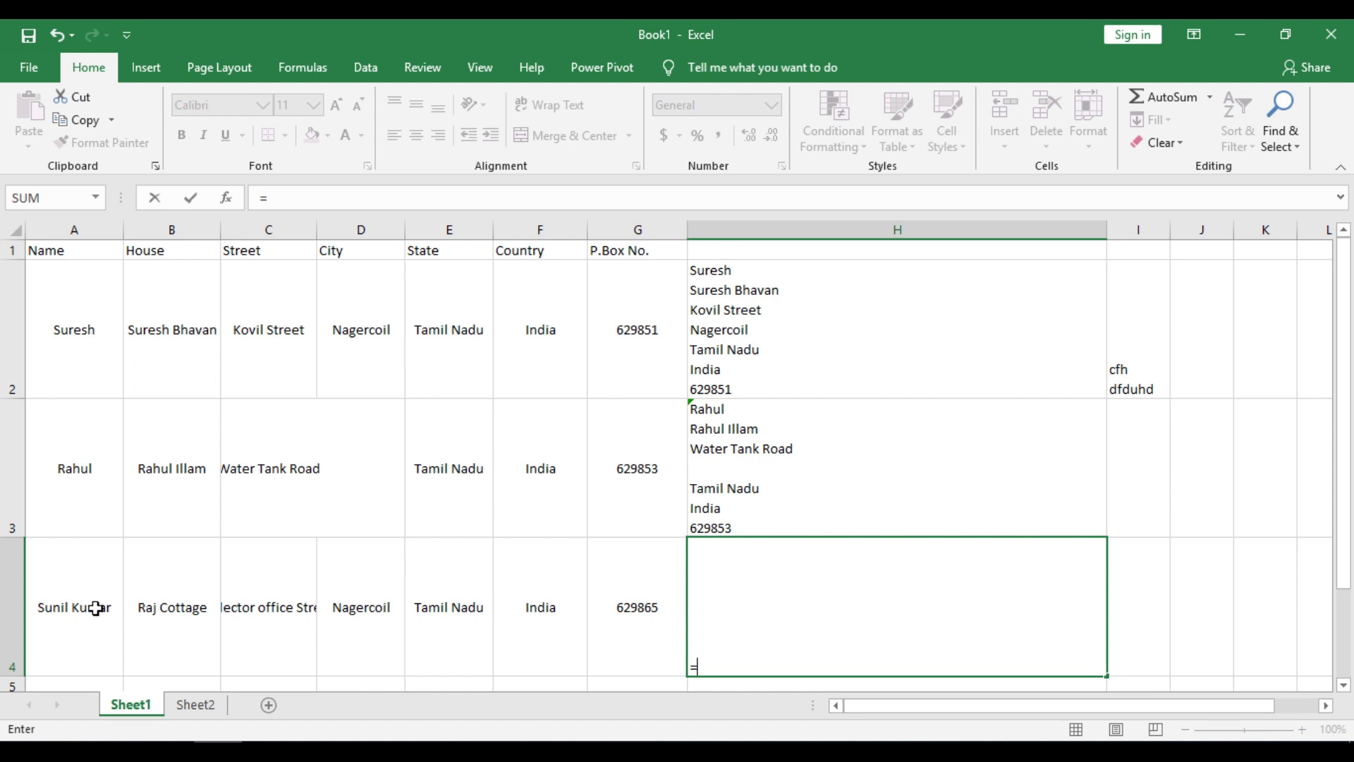
# - Enter =A4&B4&C4&D4&E4&F4&G4 in H4 to run row 4's address parts together
pyautogui.click(95, 608)
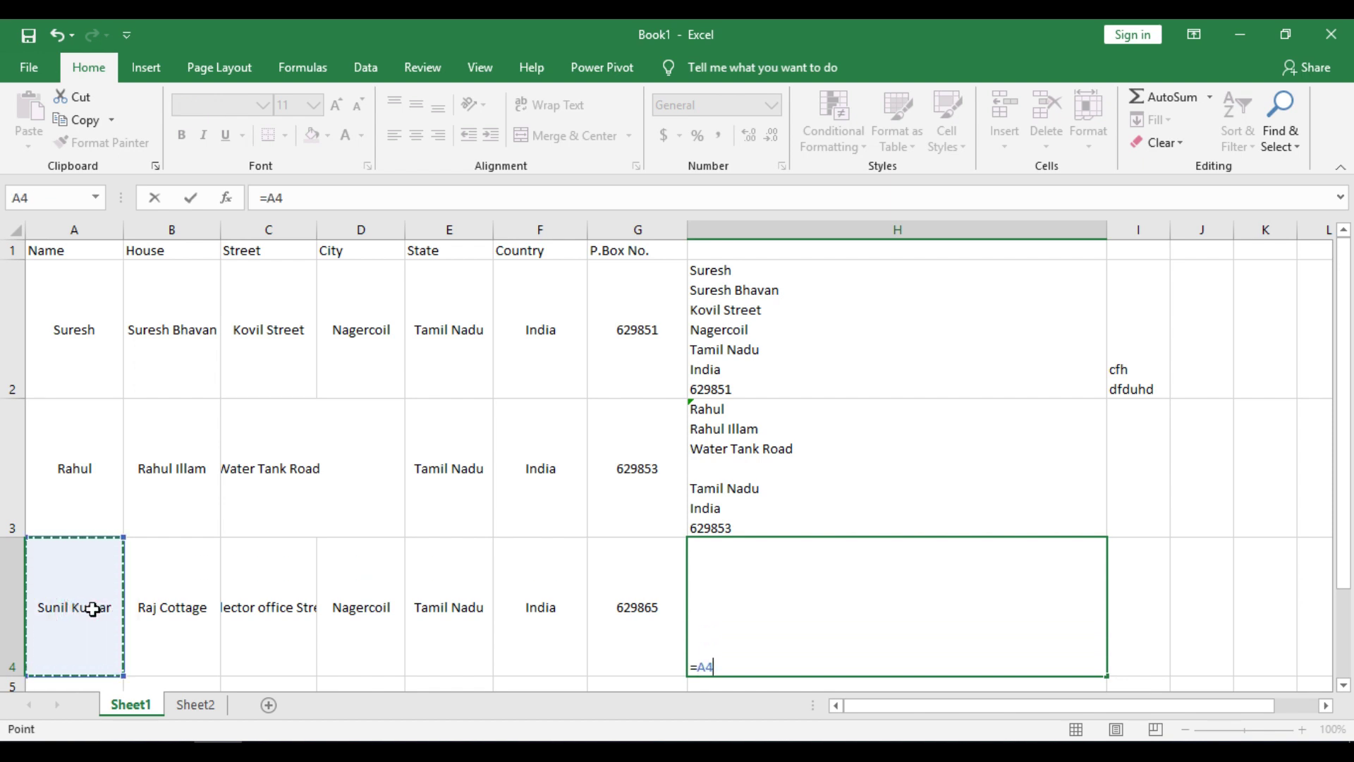
pyautogui.write('&')
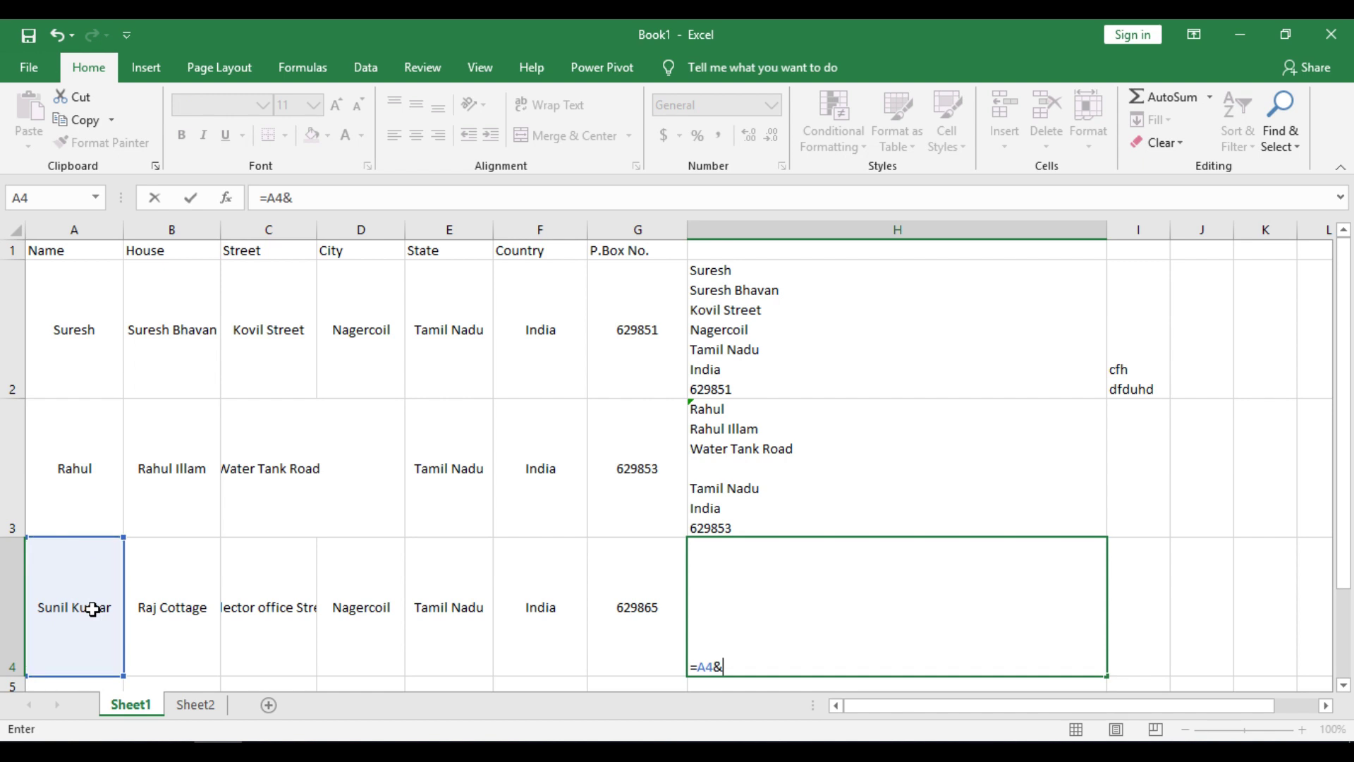
pyautogui.click(197, 615)
pyautogui.write('&')
pyautogui.click(277, 613)
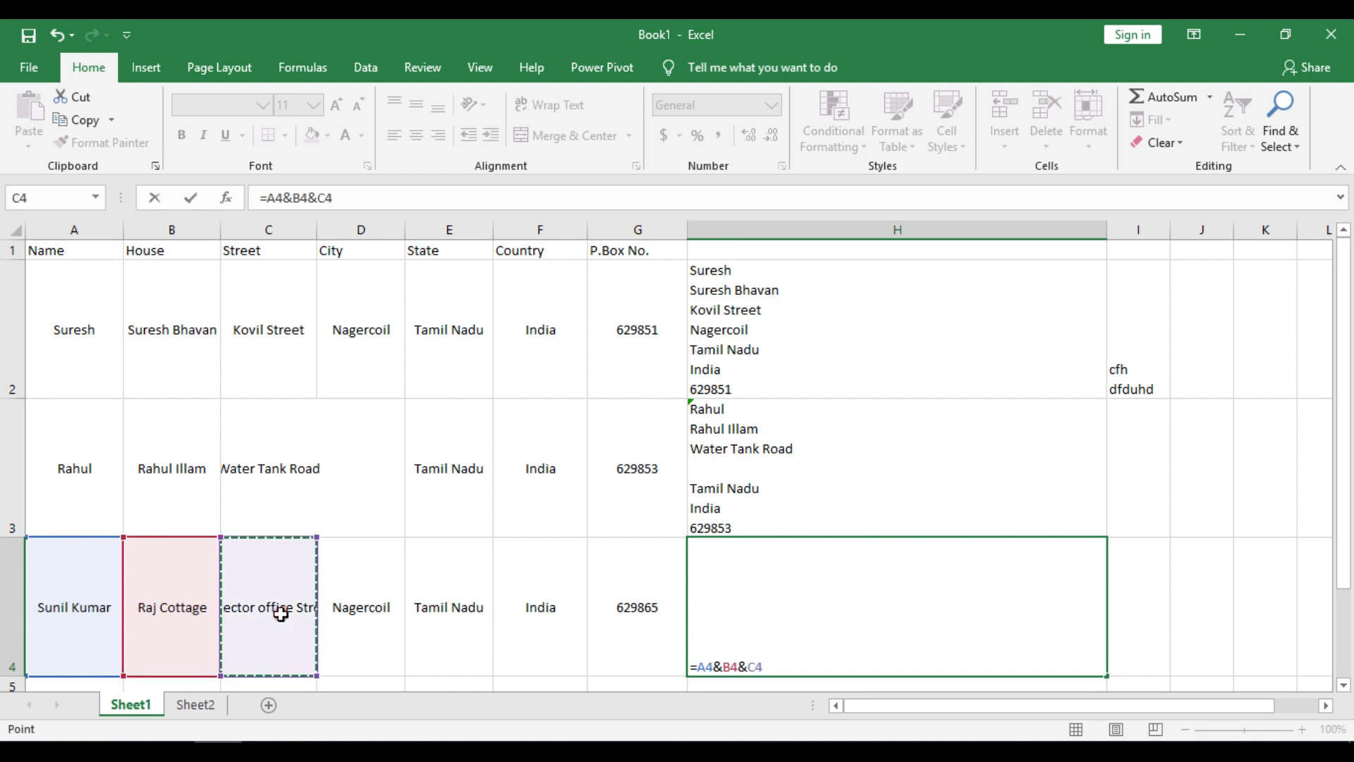
pyautogui.write('&')
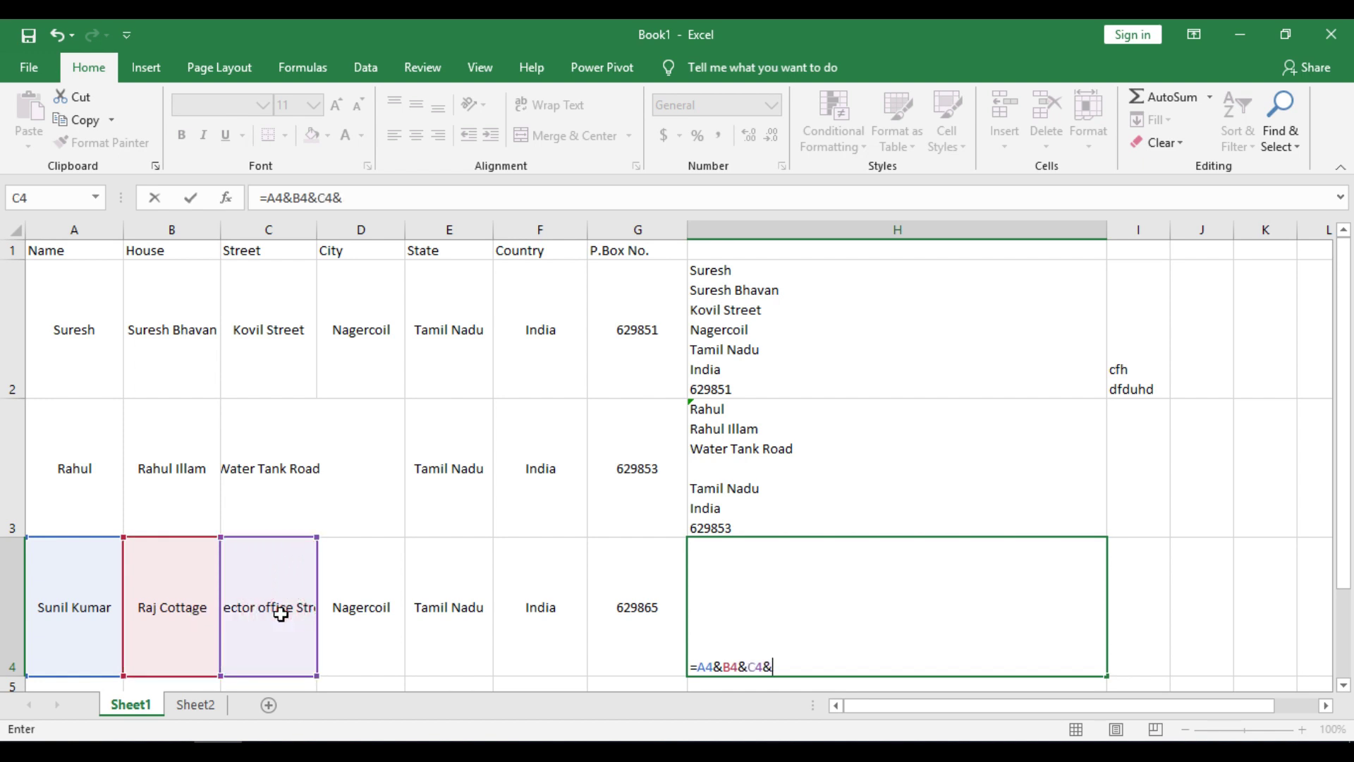
pyautogui.click(354, 601)
pyautogui.write('&')
pyautogui.click(451, 607)
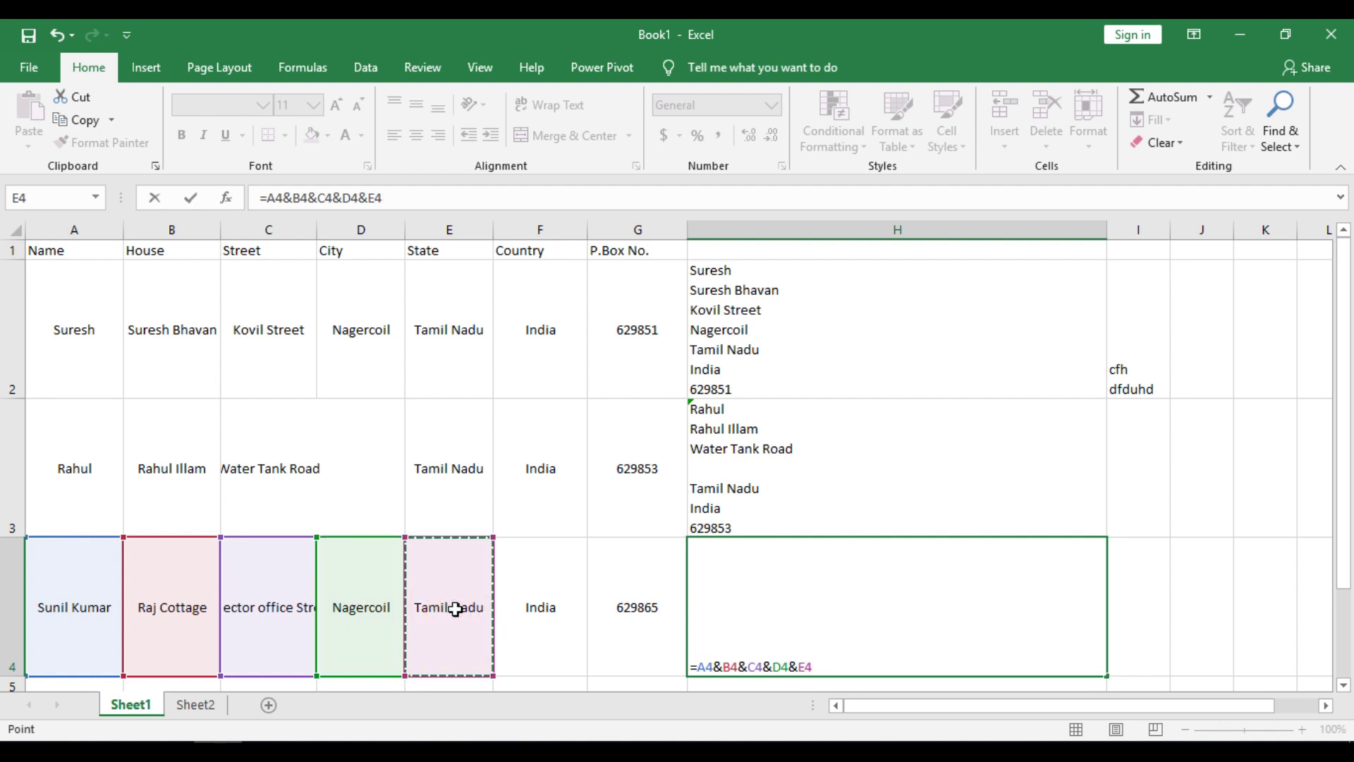
pyautogui.write('&')
pyautogui.click(552, 596)
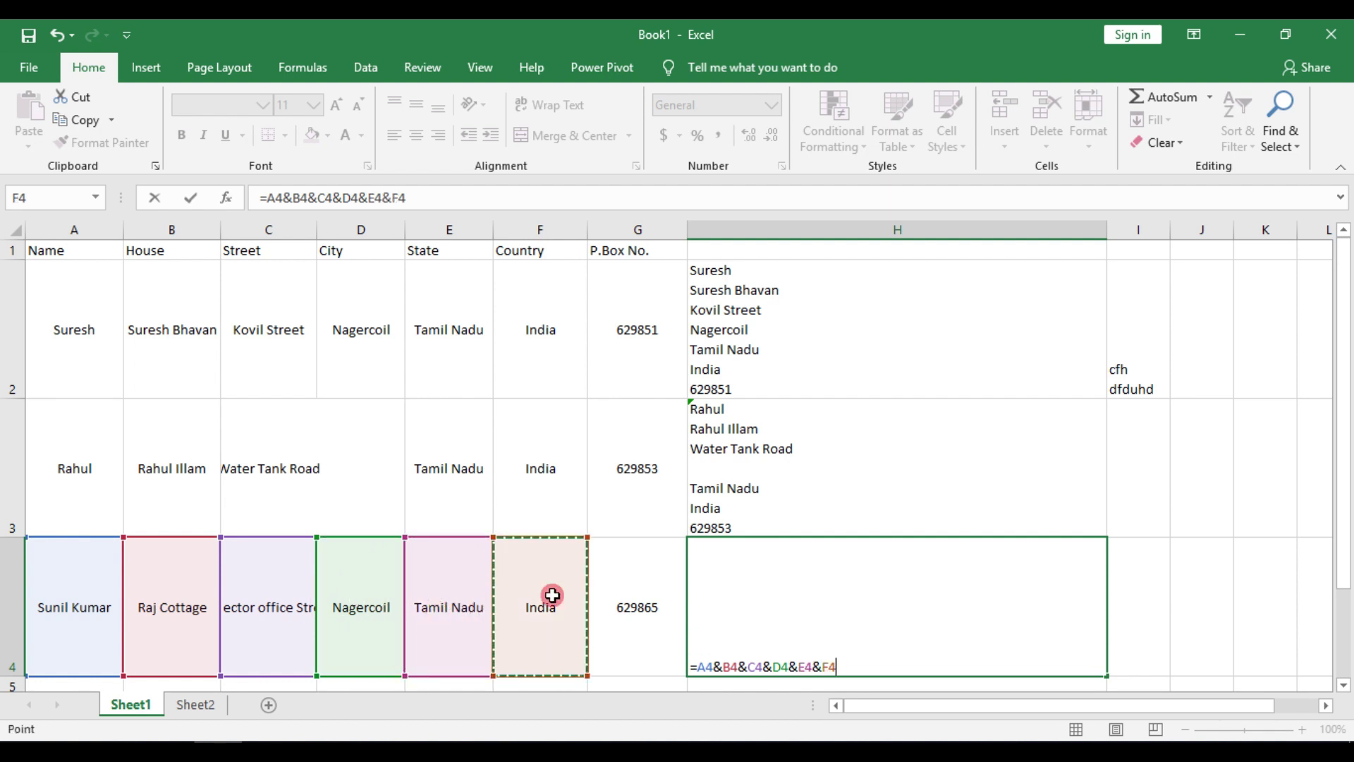
pyautogui.write('&')
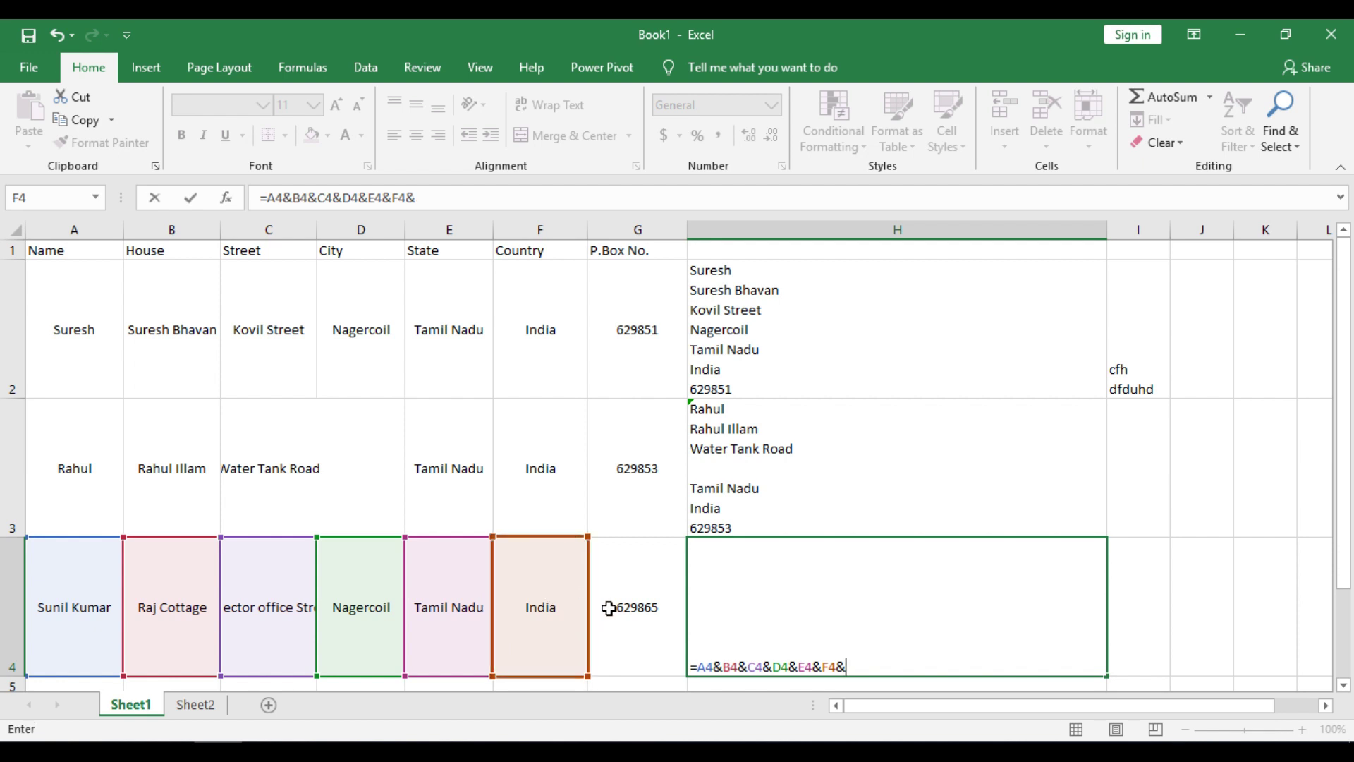
pyautogui.click(609, 608)
pyautogui.press('Return')
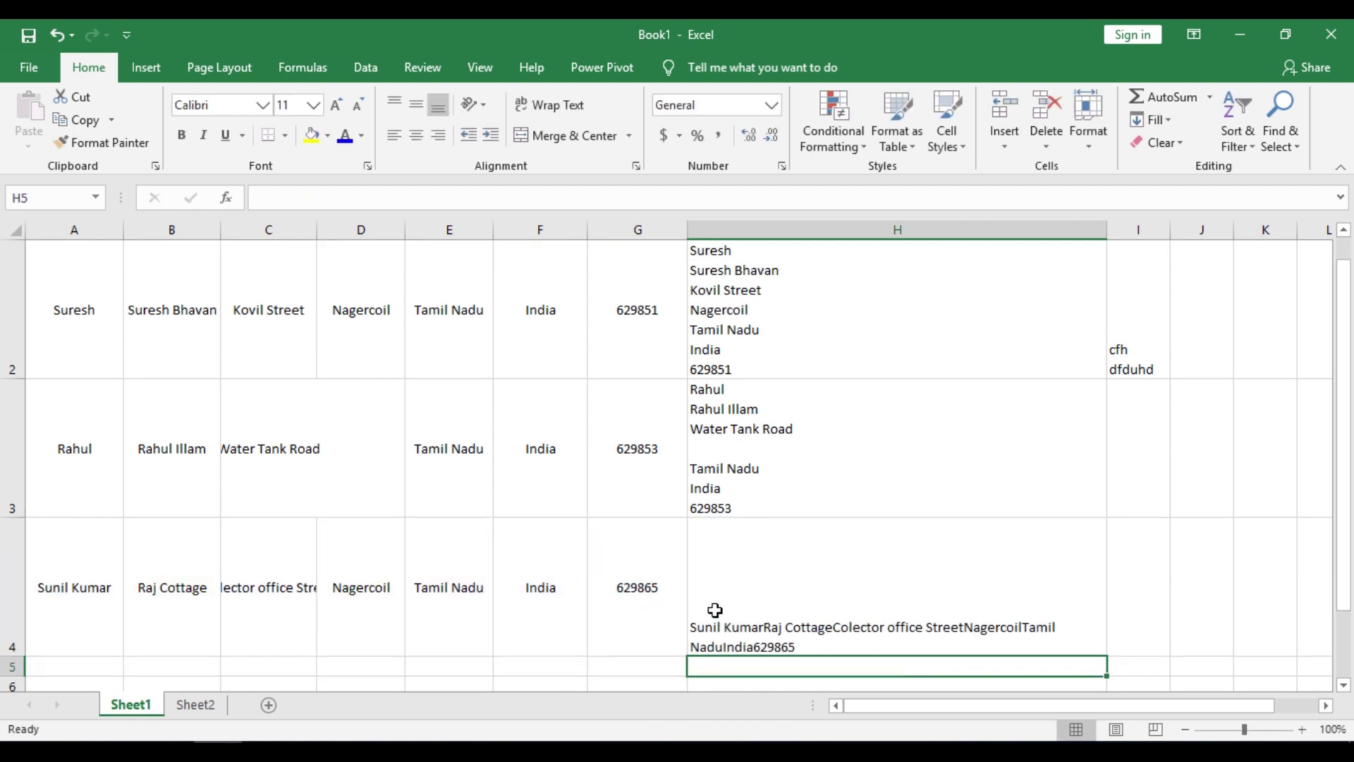
# - Widen column H so H4's joined address text fits
pyautogui.click(818, 610)
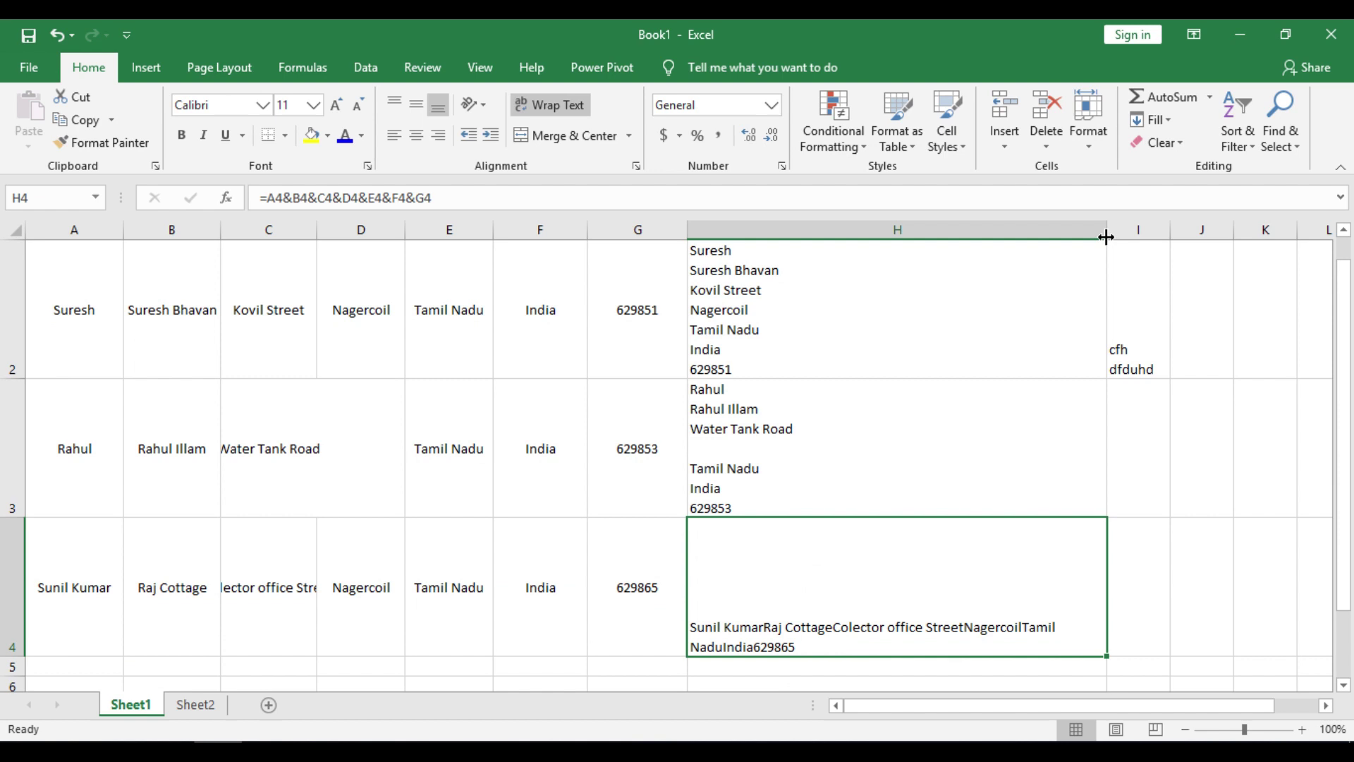
pyautogui.moveTo(1106, 237); pyautogui.dragTo(1224, 237)
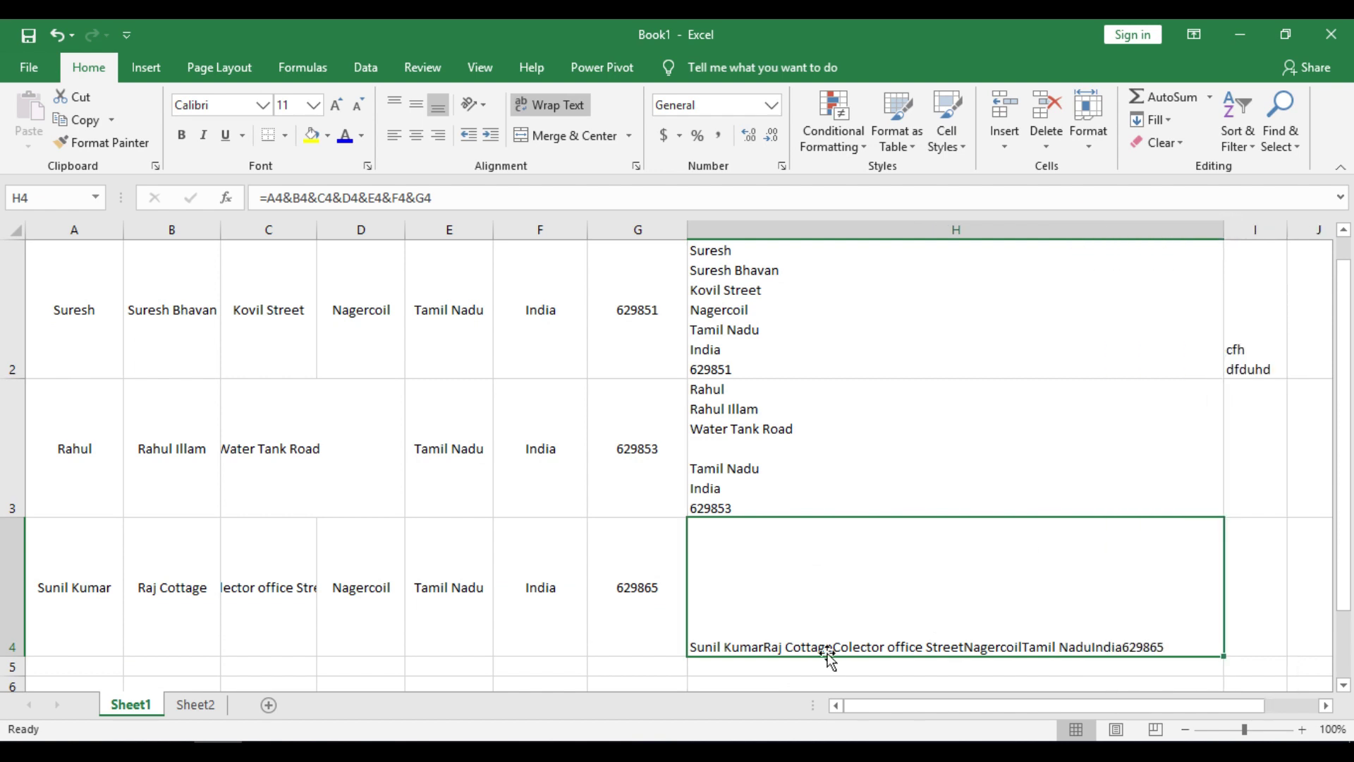
pyautogui.click(712, 647)
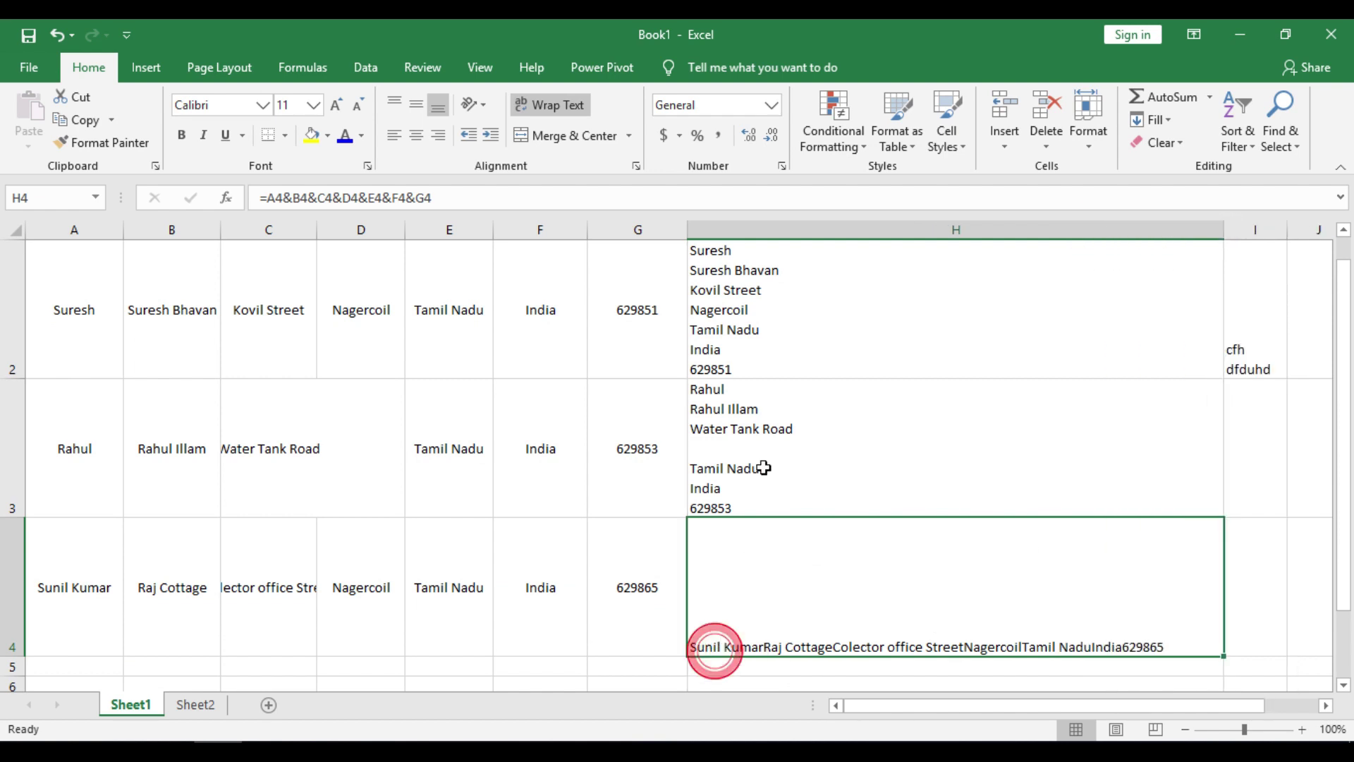
pyautogui.click(918, 587)
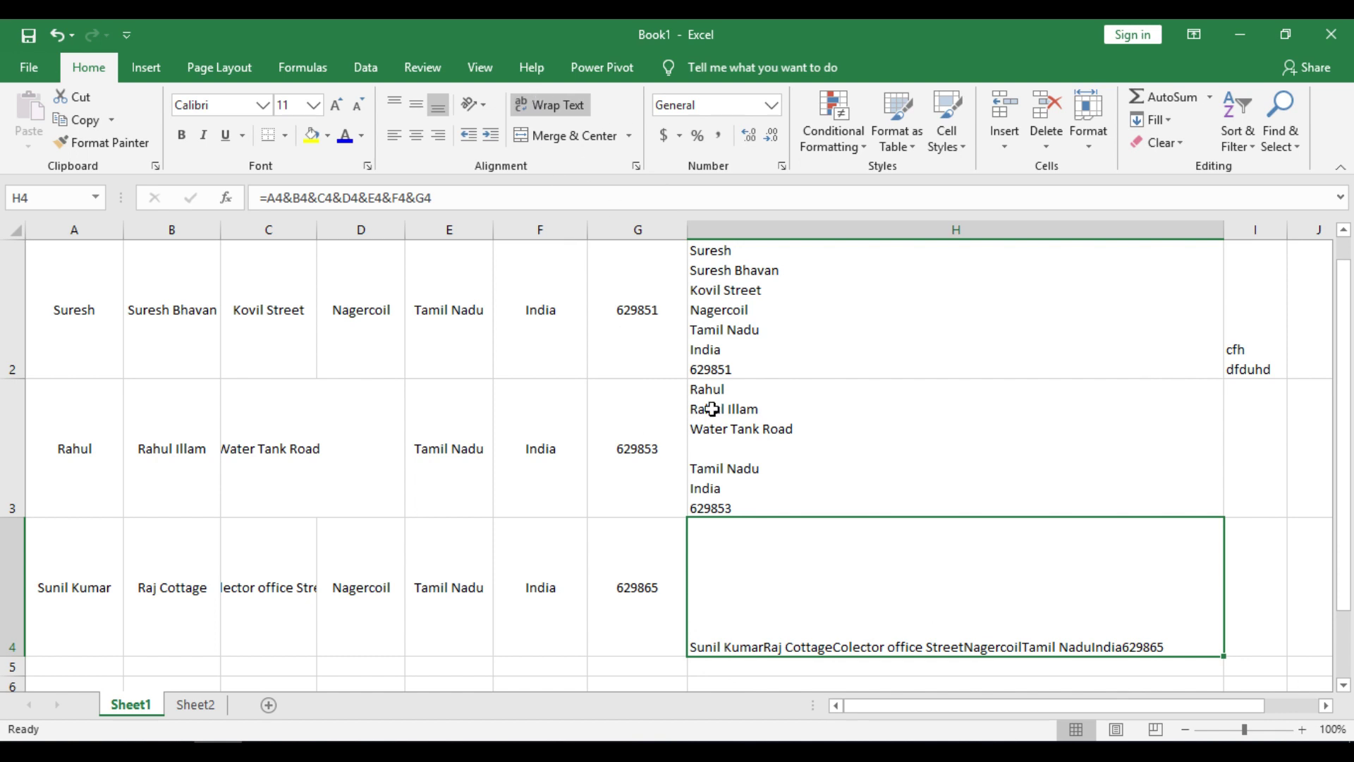
pyautogui.click(832, 621)
pyautogui.click(774, 621)
# - Compare with H2's TEXTJOIN formula, then edit H4's formula in the formula bar
pyautogui.click(748, 339)
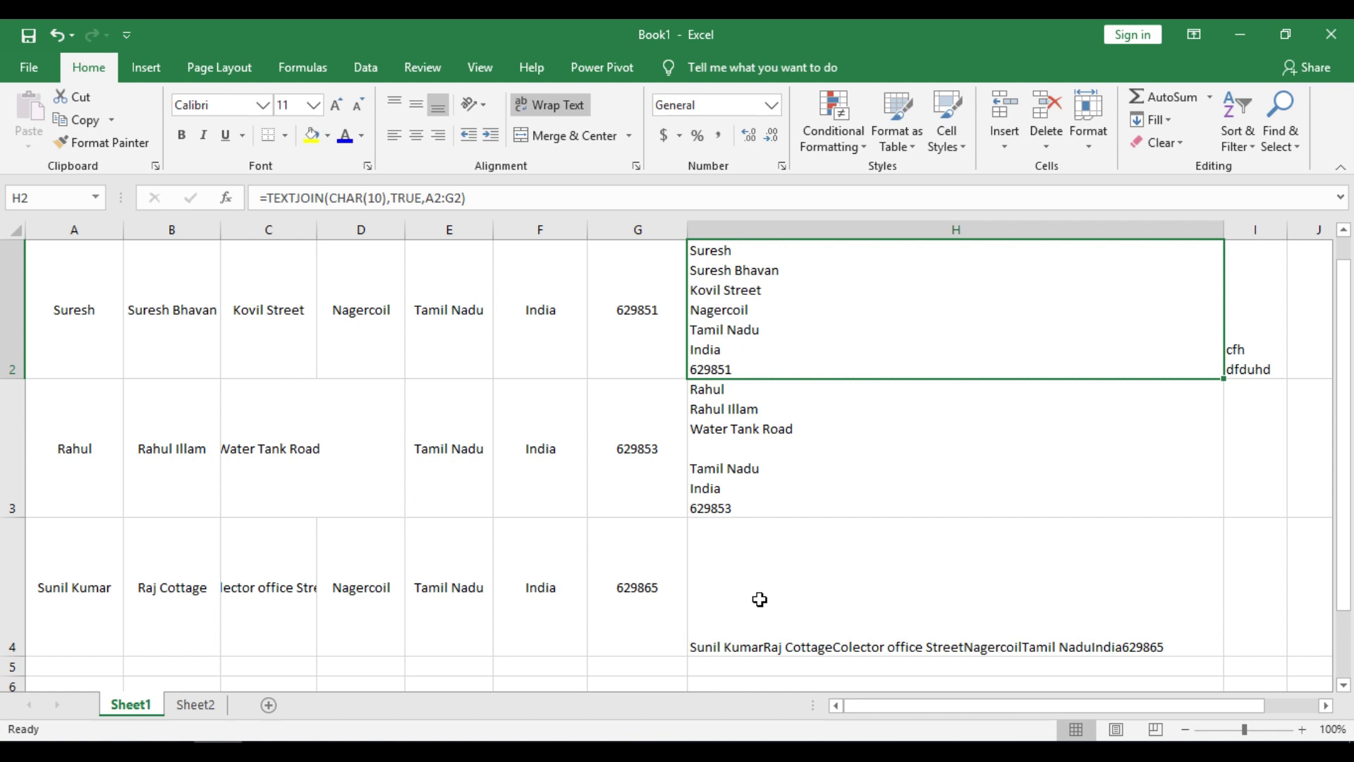
pyautogui.click(760, 624)
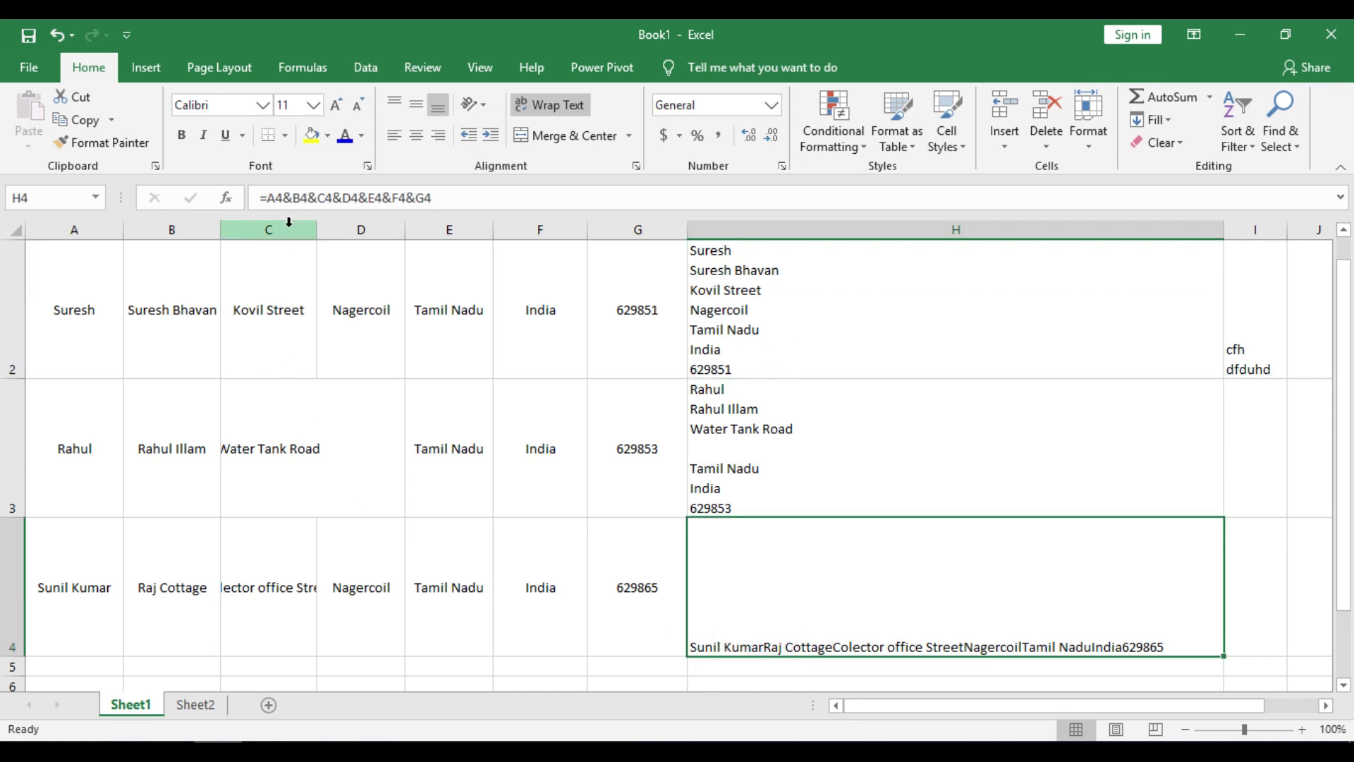
pyautogui.click(291, 198)
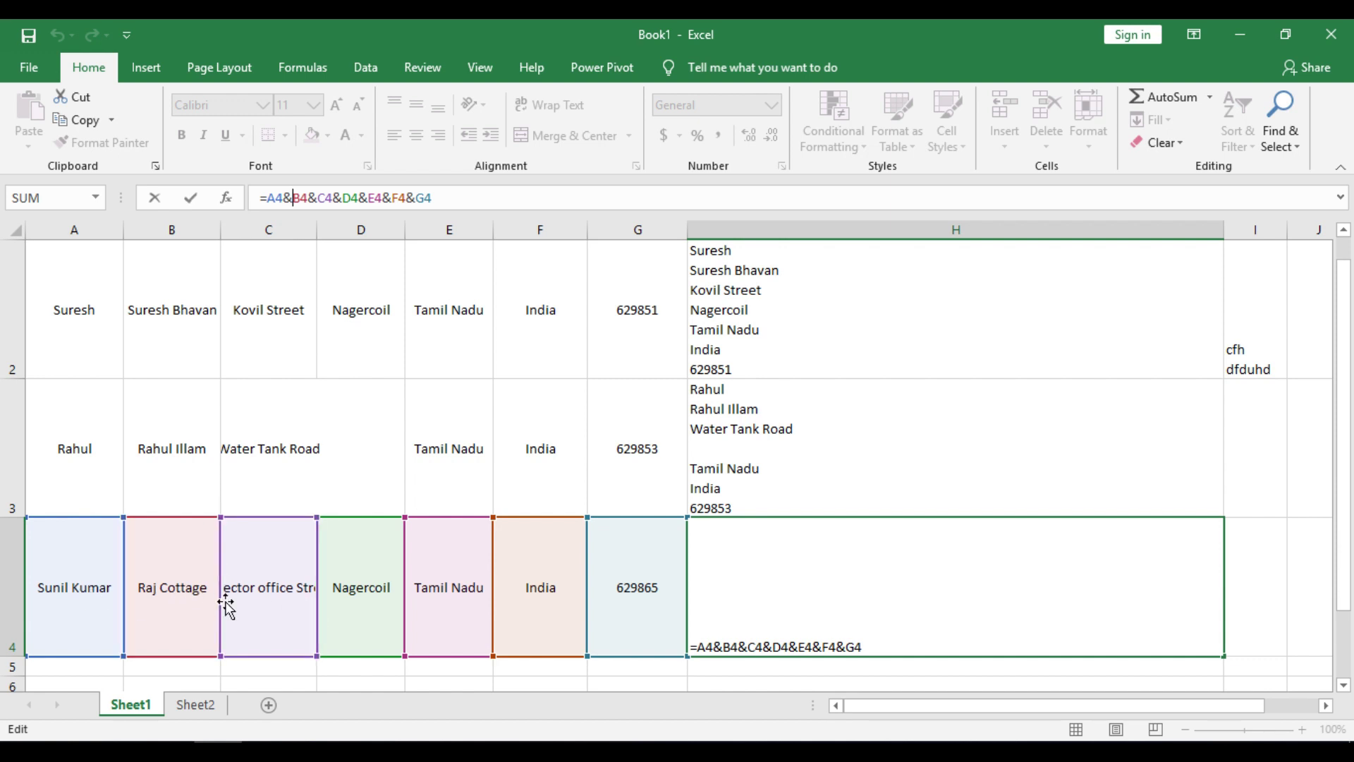
# - Insert char(10)& after A4& in H4's formula so the name sits on its own line
pyautogui.doubleClick(288, 198)
pyautogui.click(294, 201)
pyautogui.write('char')
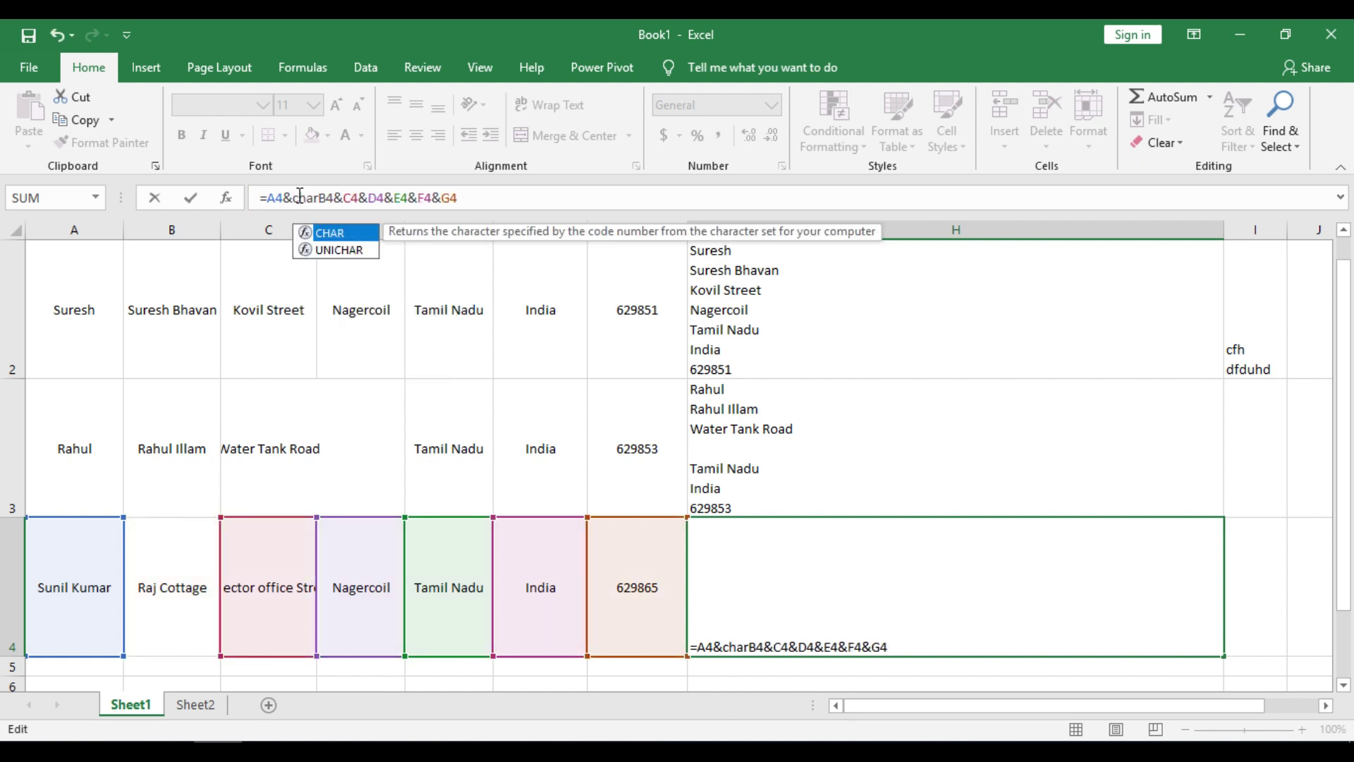
pyautogui.write('(10)')
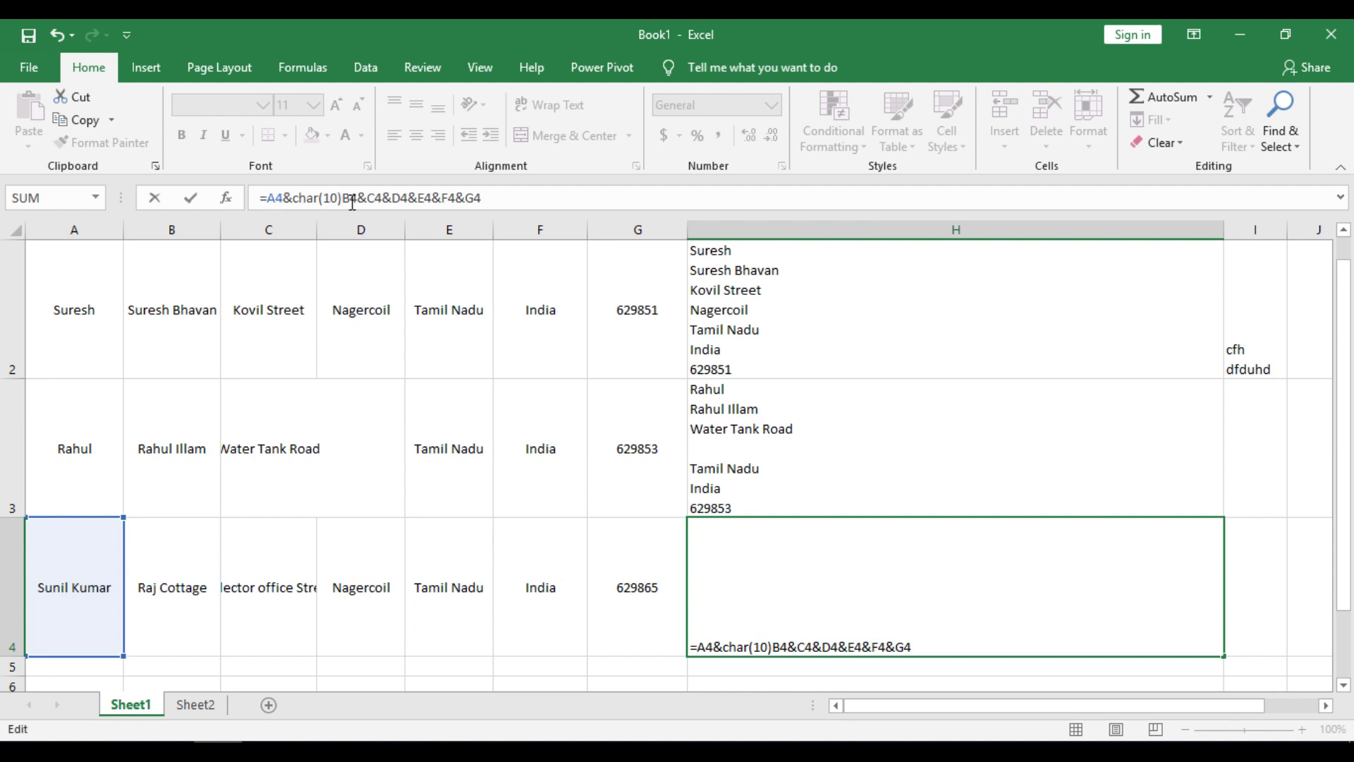
pyautogui.write('&')
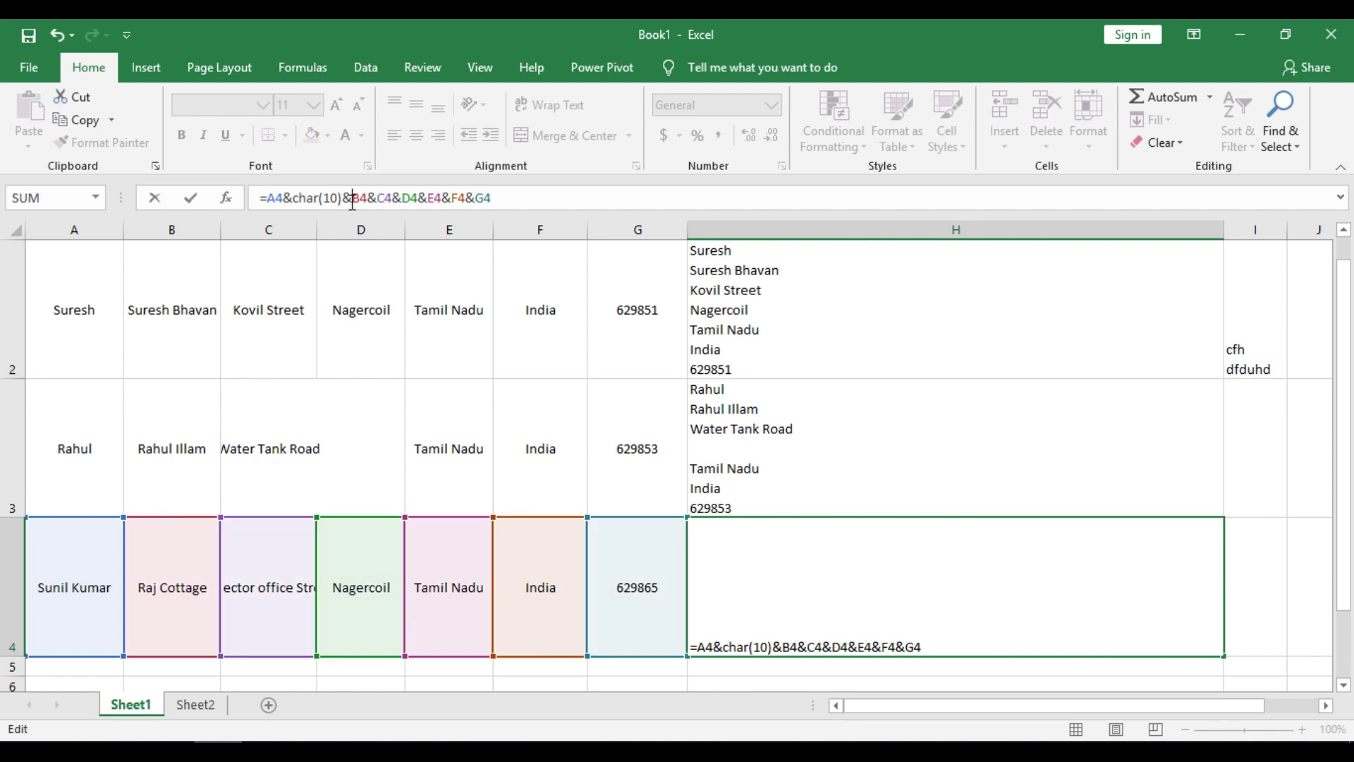
pyautogui.press('Return')
pyautogui.click(749, 639)
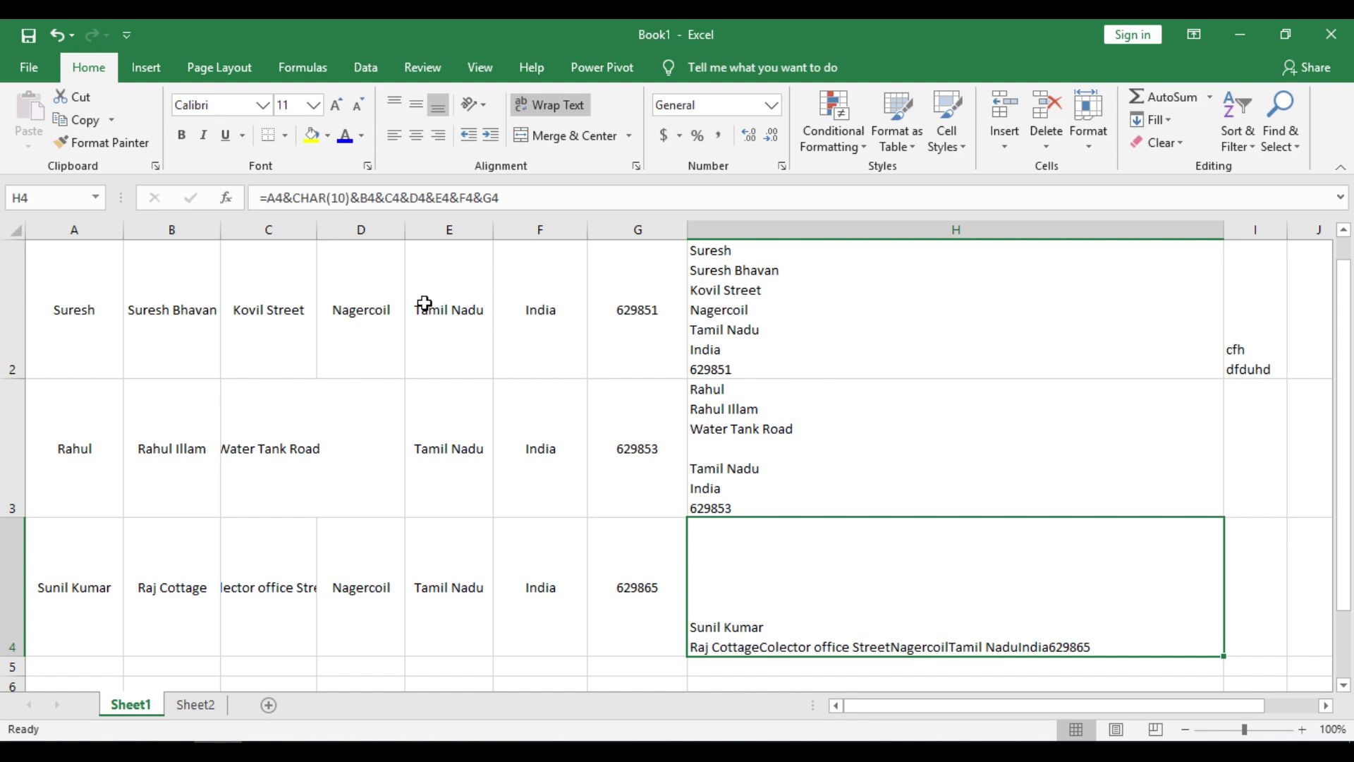
# - Copy CHAR(10) and insert CHAR(10)& after B4 and C4 in H4's formula
pyautogui.moveTo(292, 198); pyautogui.dragTo(347, 198)
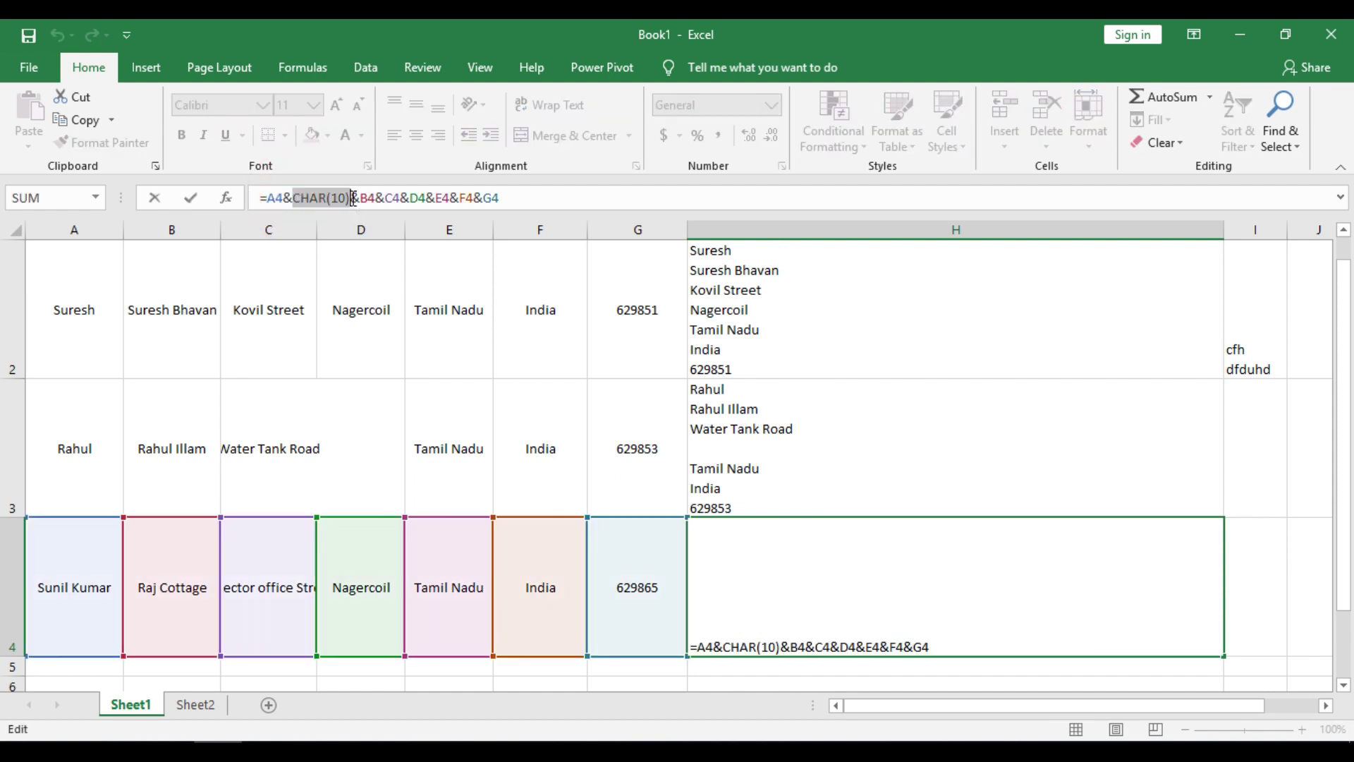
pyautogui.hotkey('ctrl', 'c')
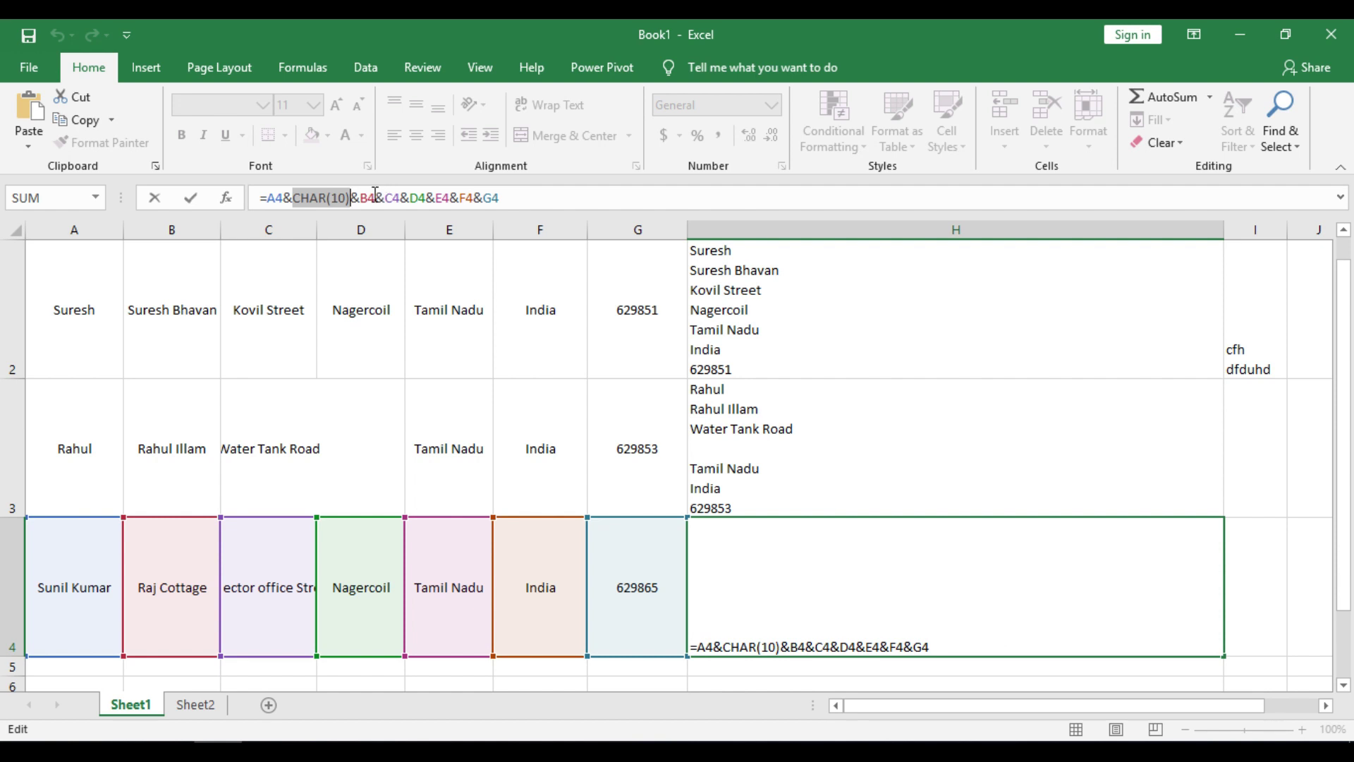
pyautogui.click(379, 198)
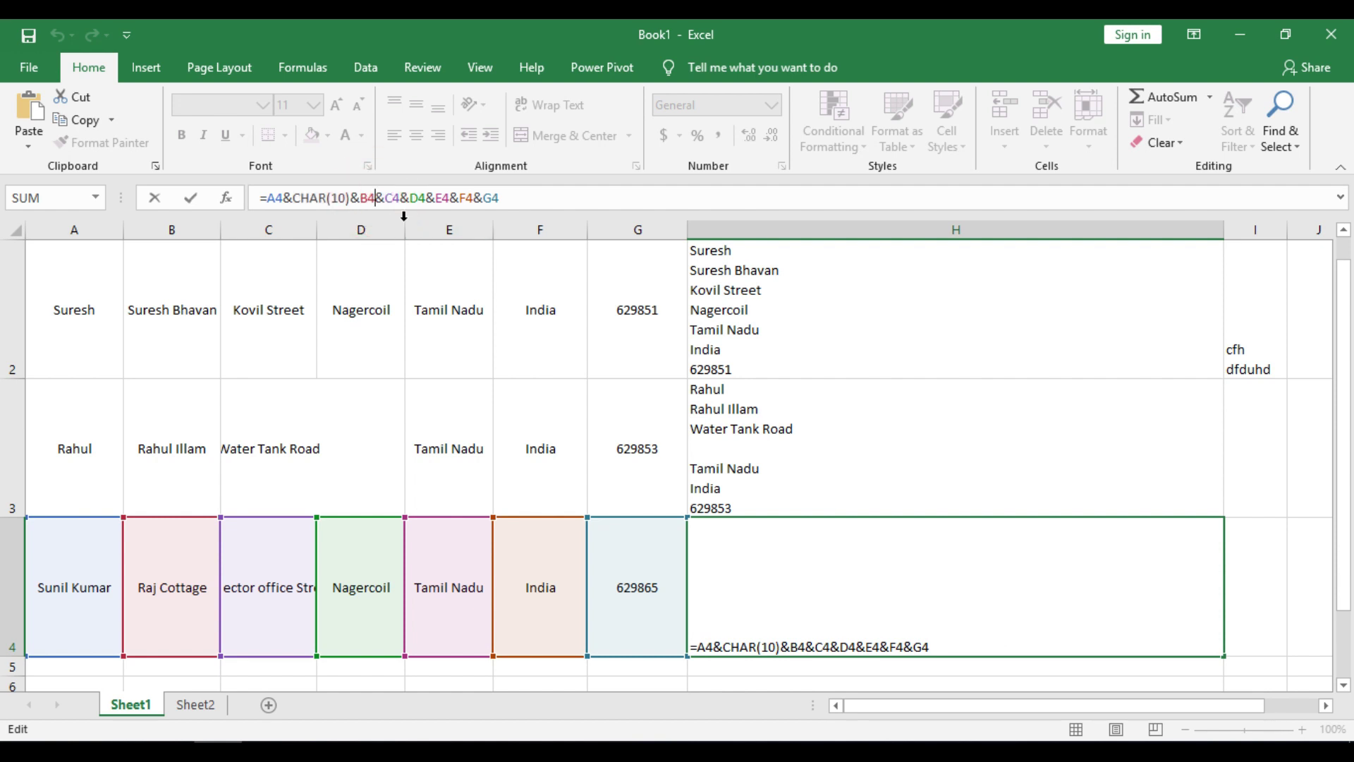
pyautogui.click(387, 197)
pyautogui.hotkey('ctrl', 'v')
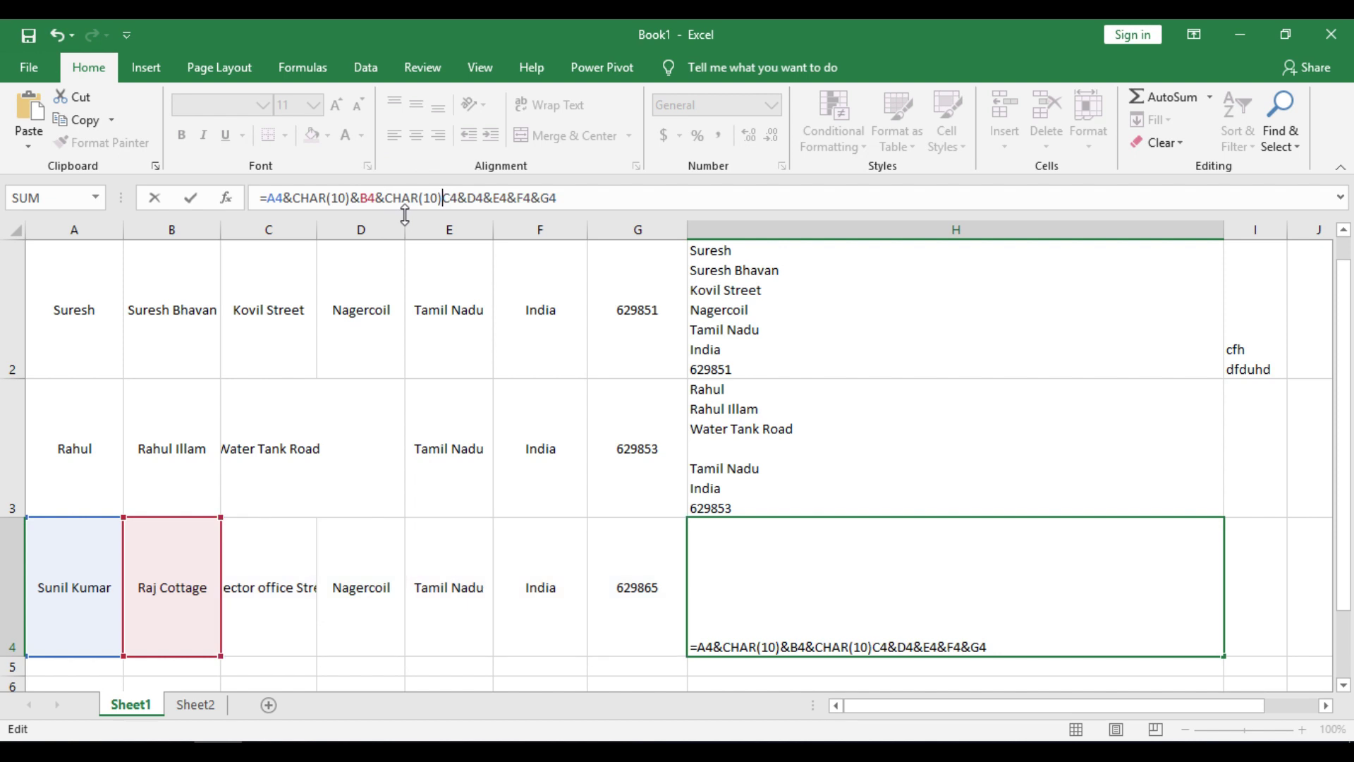
pyautogui.write('&')
pyautogui.click(474, 197)
pyautogui.hotkey('ctrl', 'v')
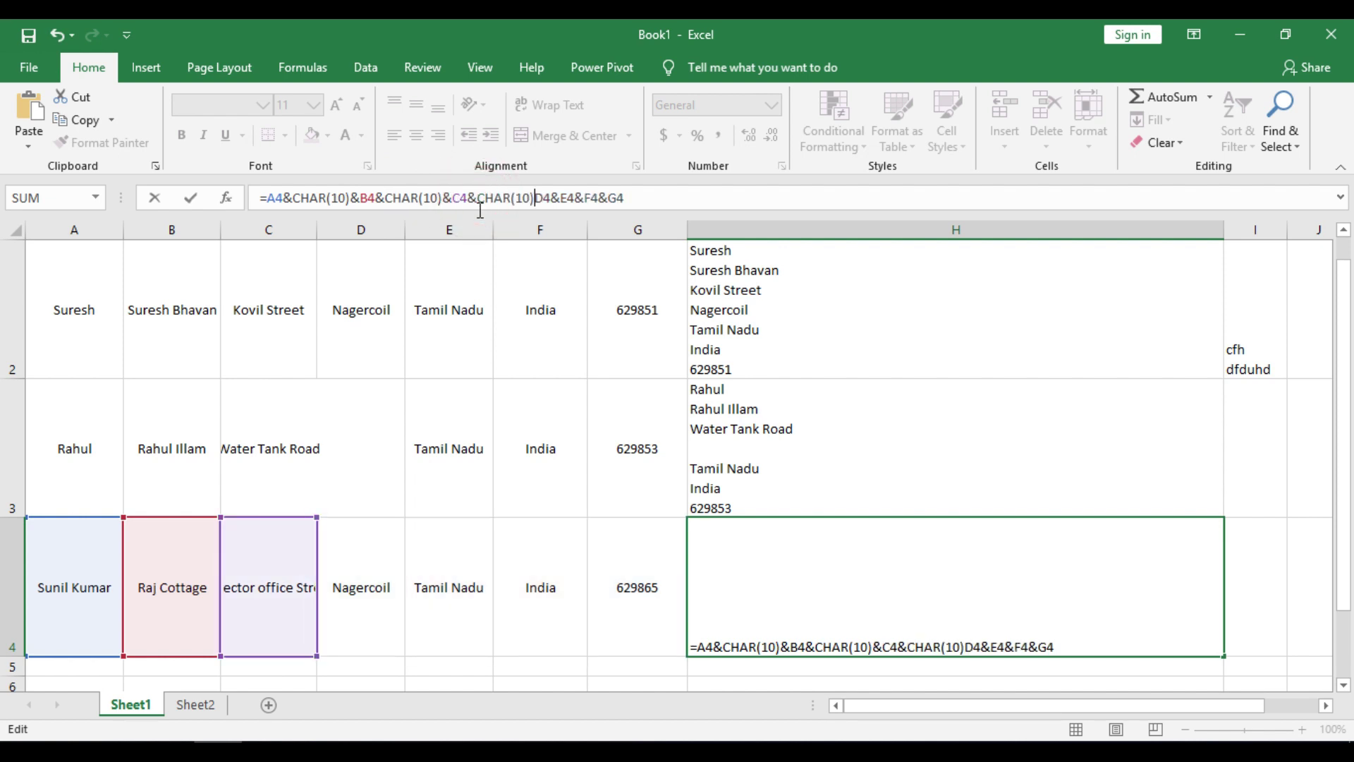
pyautogui.write('&')
# - Insert CHAR(10)& after D4, E4 and F4, then commit H4's seven-line formula
pyautogui.moveTo(569, 197); pyautogui.dragTo(579, 199)
pyautogui.click(571, 197)
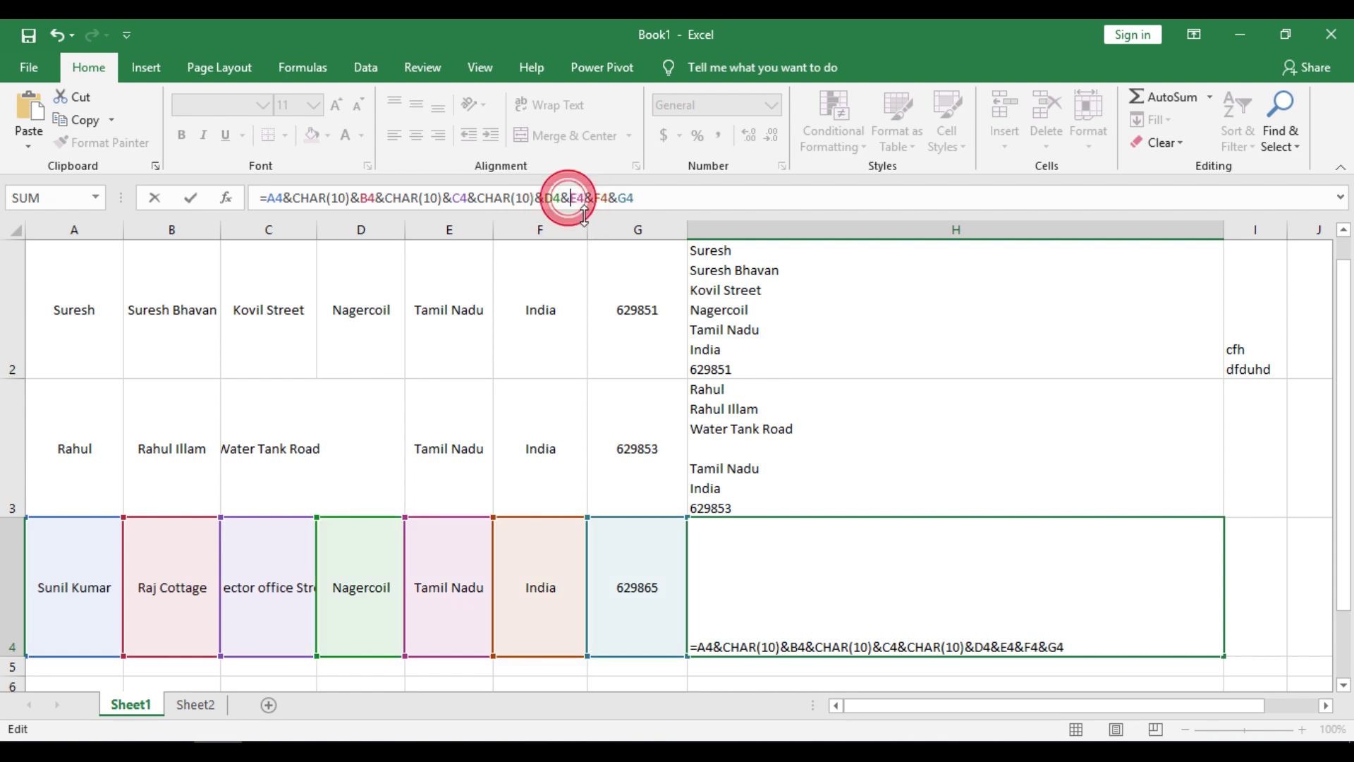
pyautogui.hotkey('ctrl', 'v')
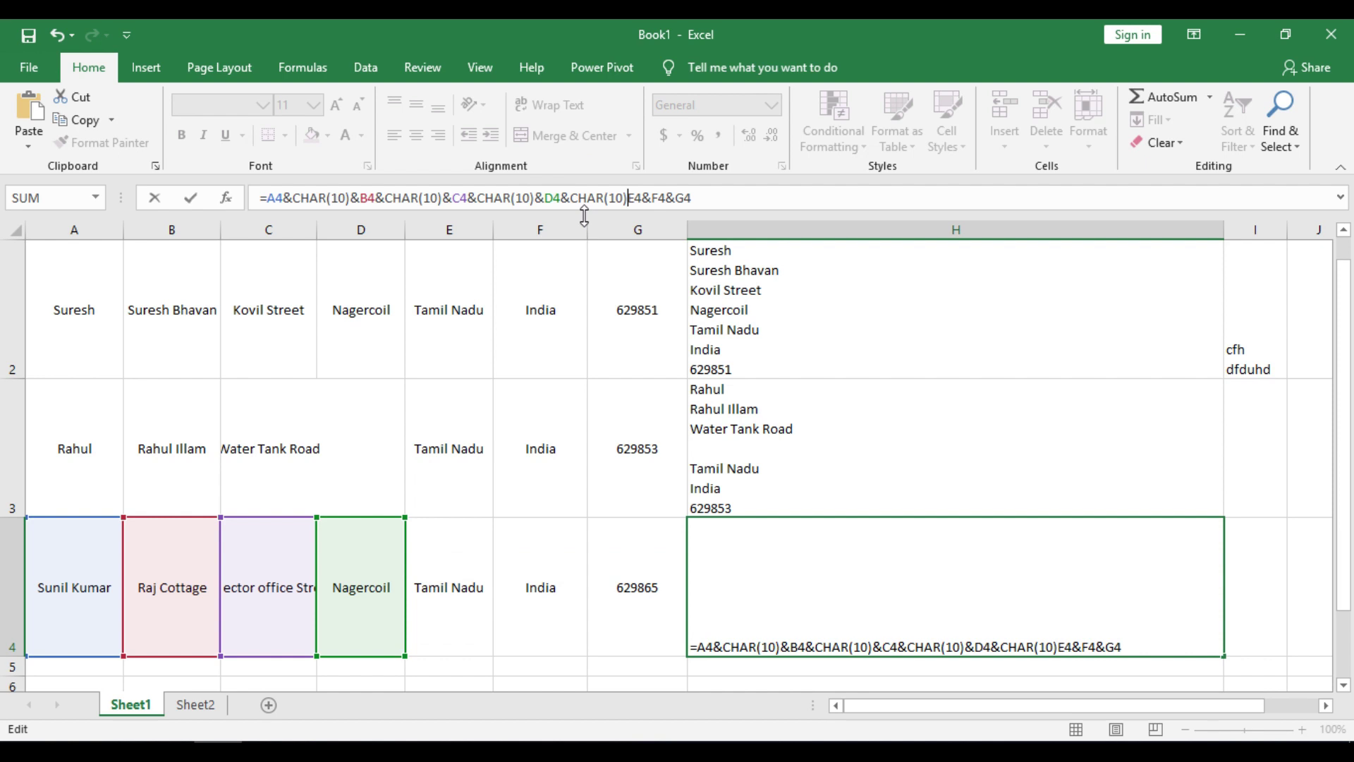
pyautogui.write('&')
pyautogui.click(661, 199)
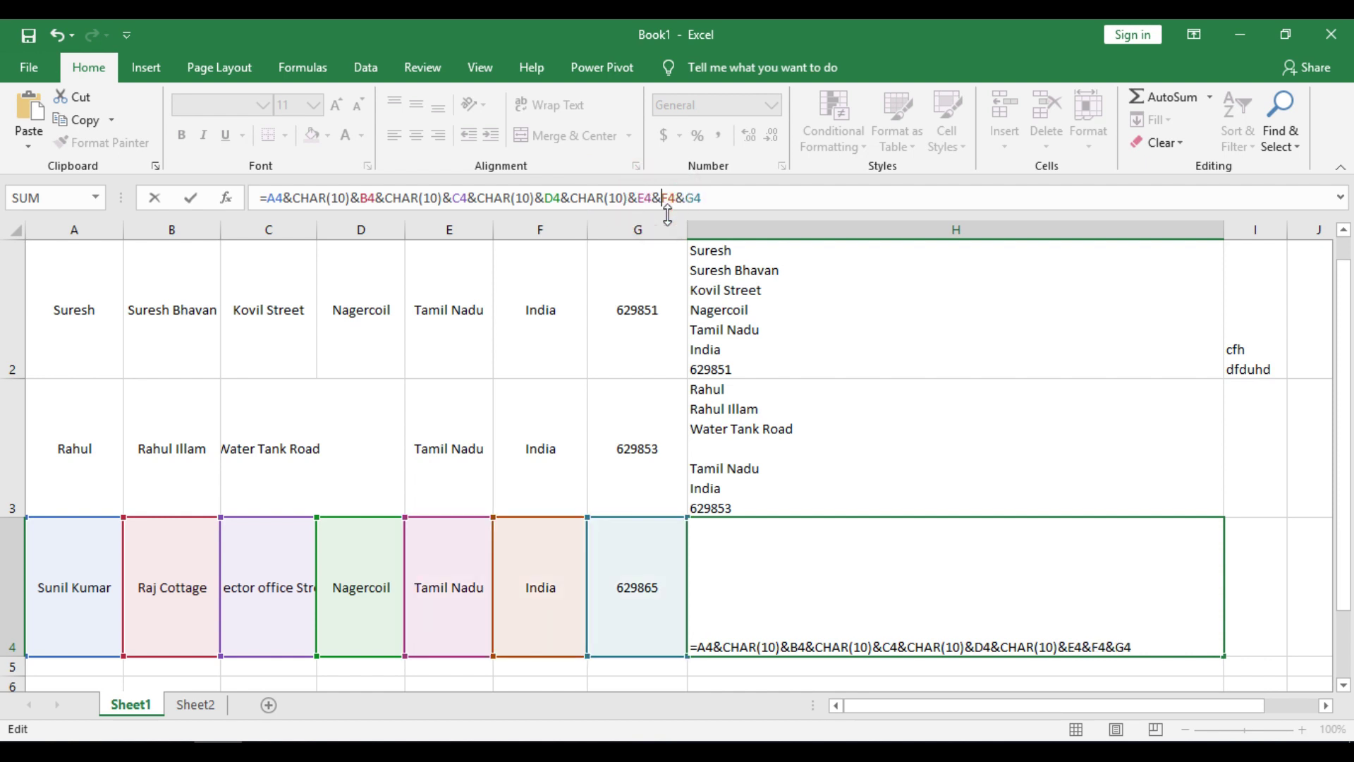
pyautogui.hotkey('ctrl', 'v')
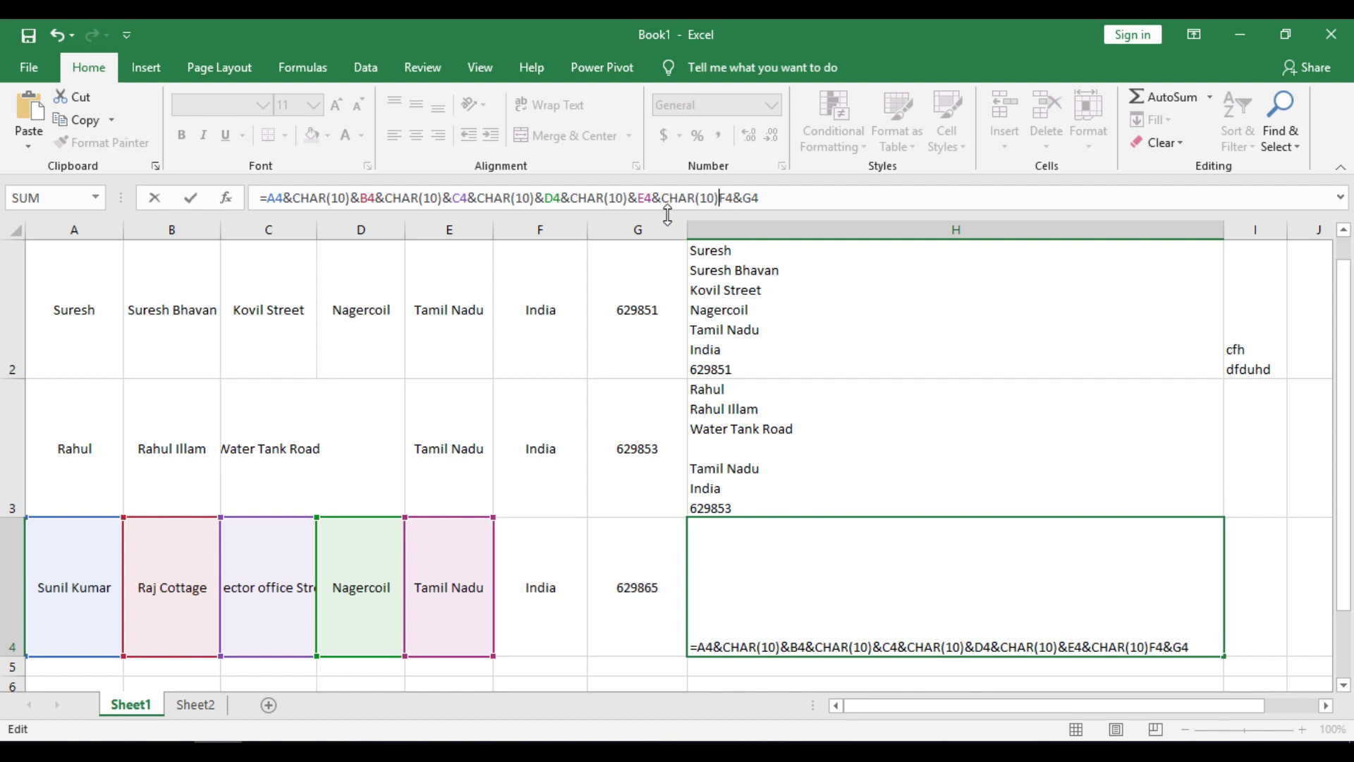
pyautogui.write('&')
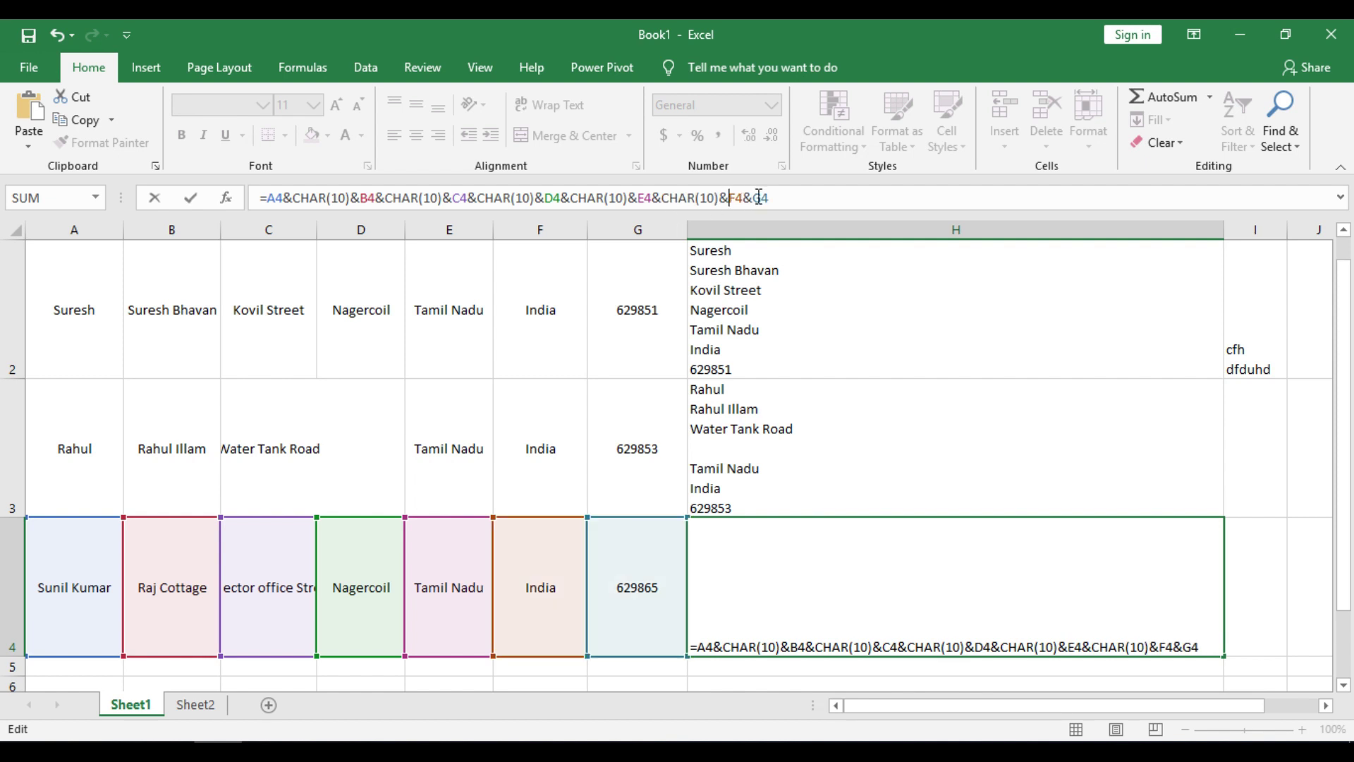
pyautogui.click(754, 197)
pyautogui.hotkey('ctrl', 'v')
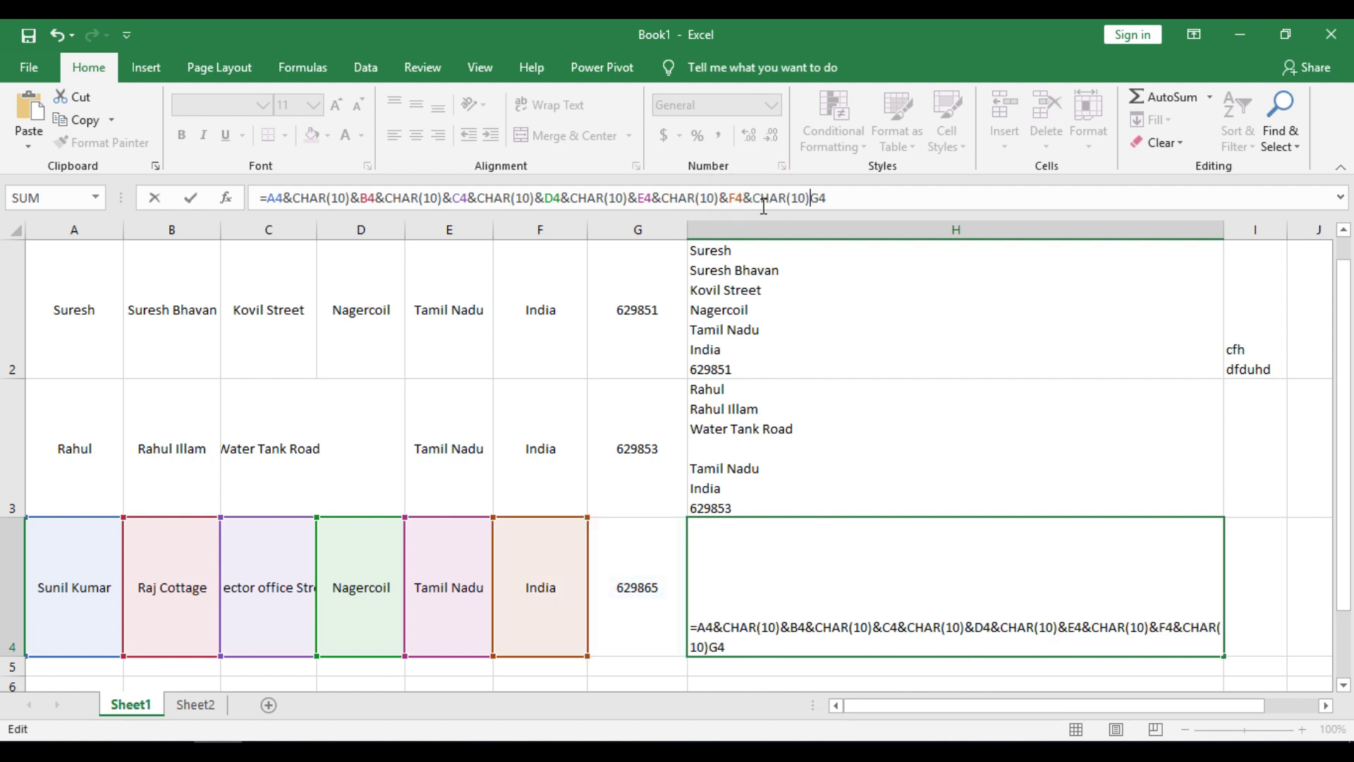
pyautogui.write('&')
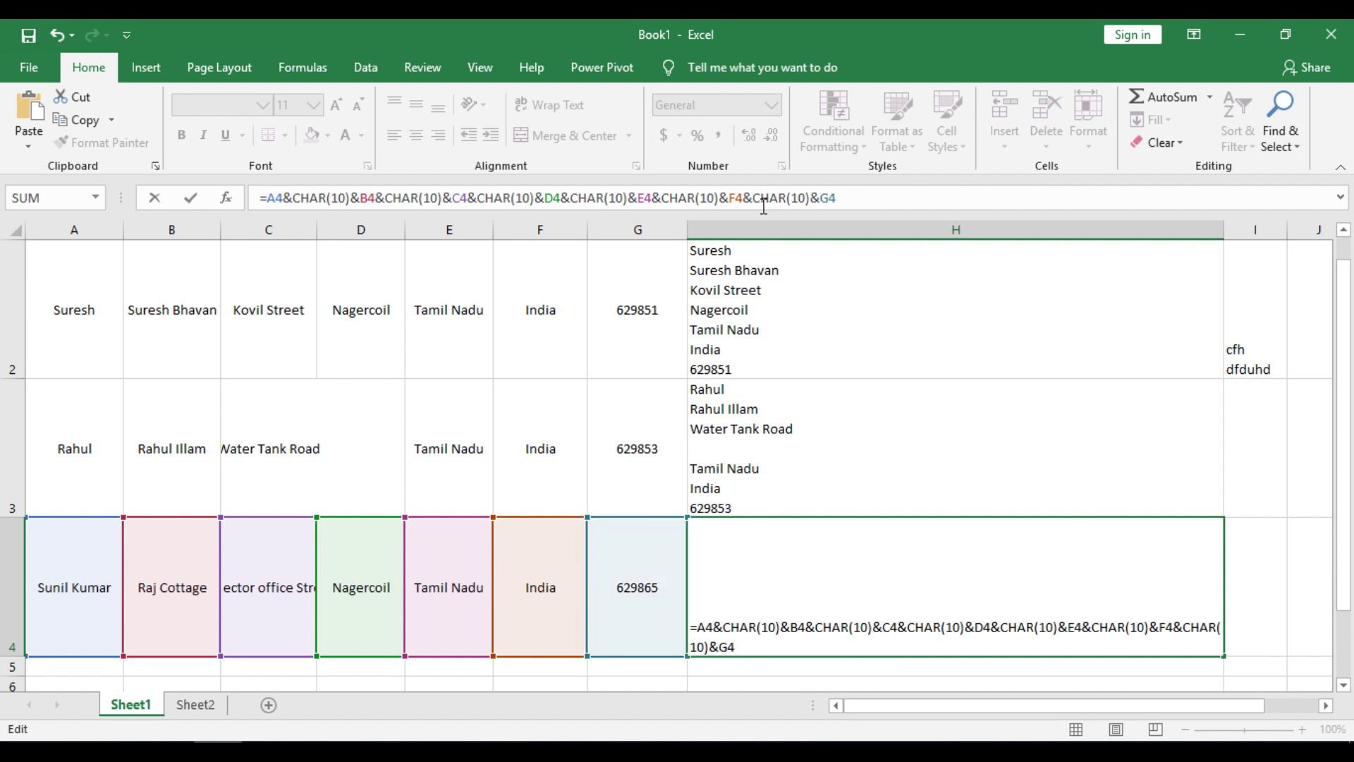
pyautogui.press('Return')
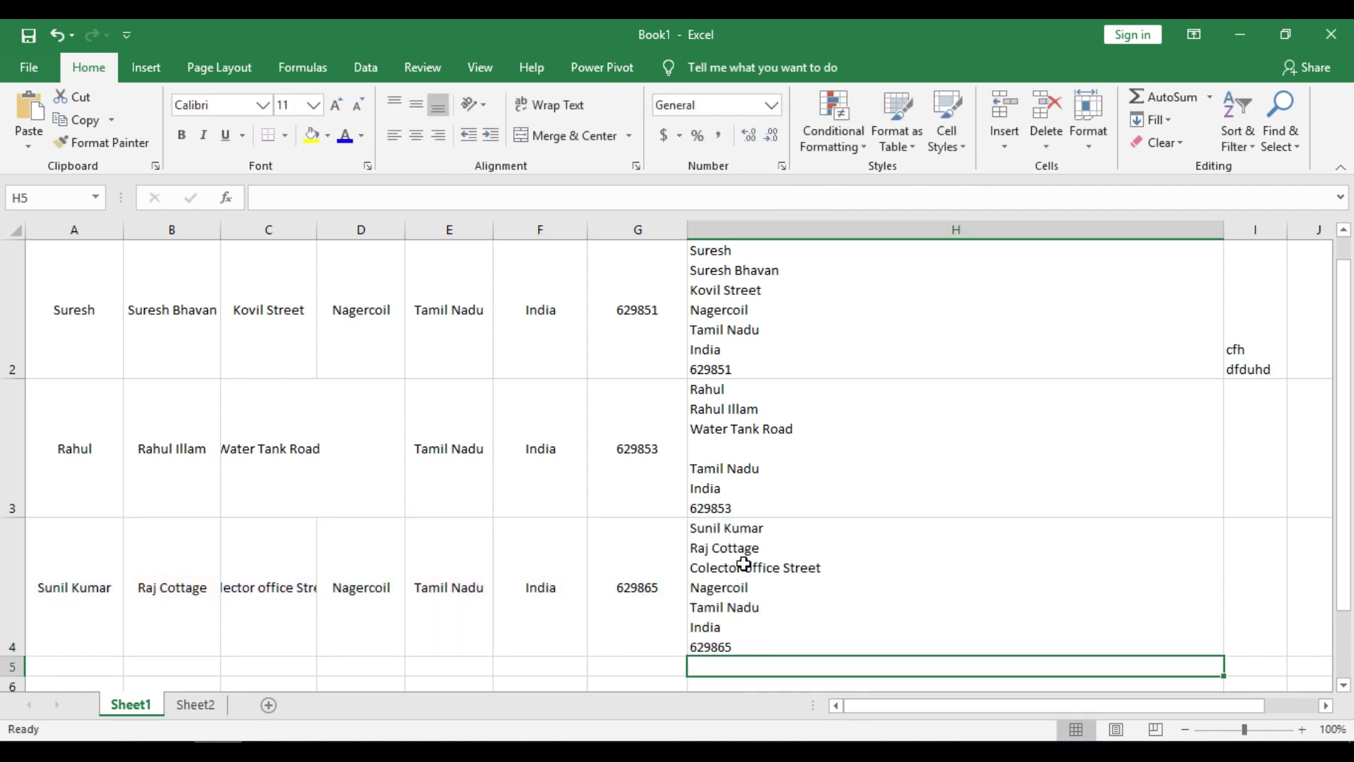
pyautogui.click(745, 554)
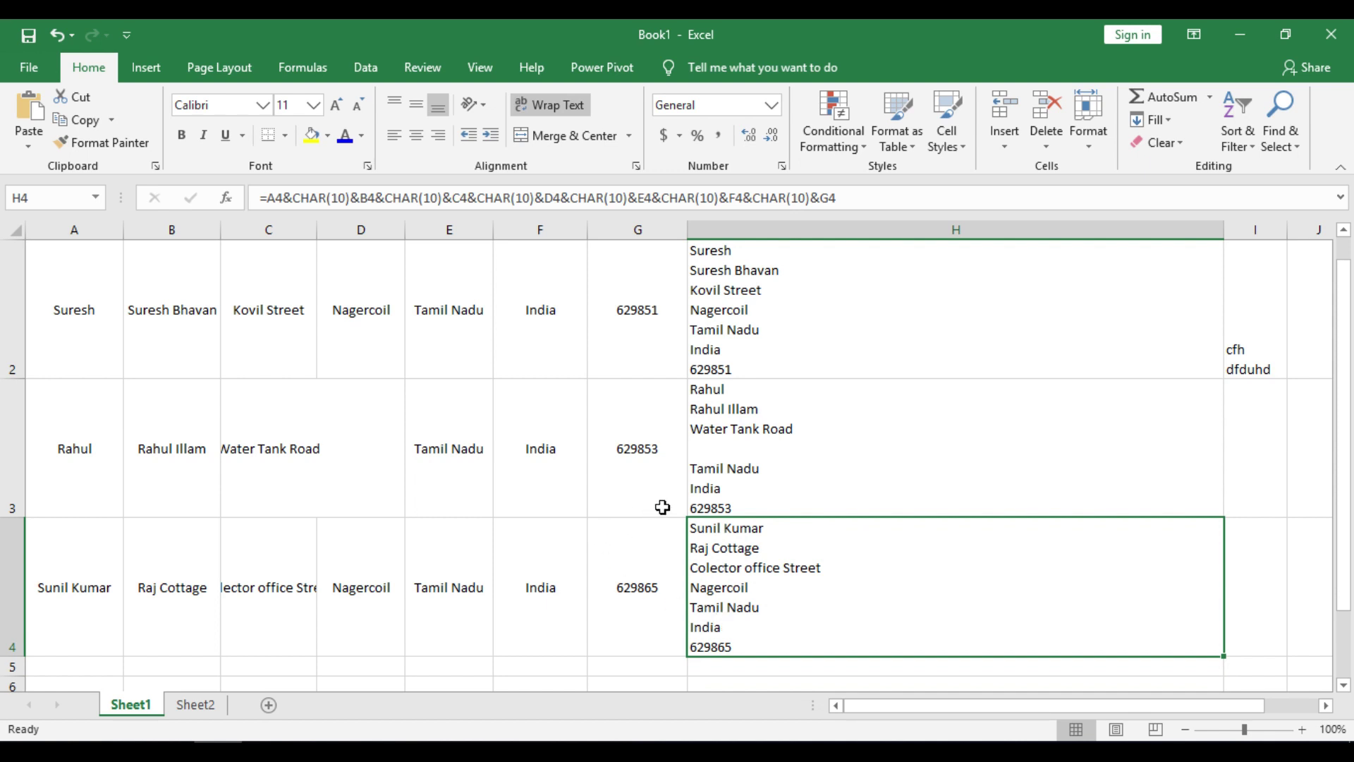
pyautogui.scroll(1, 59, 303)
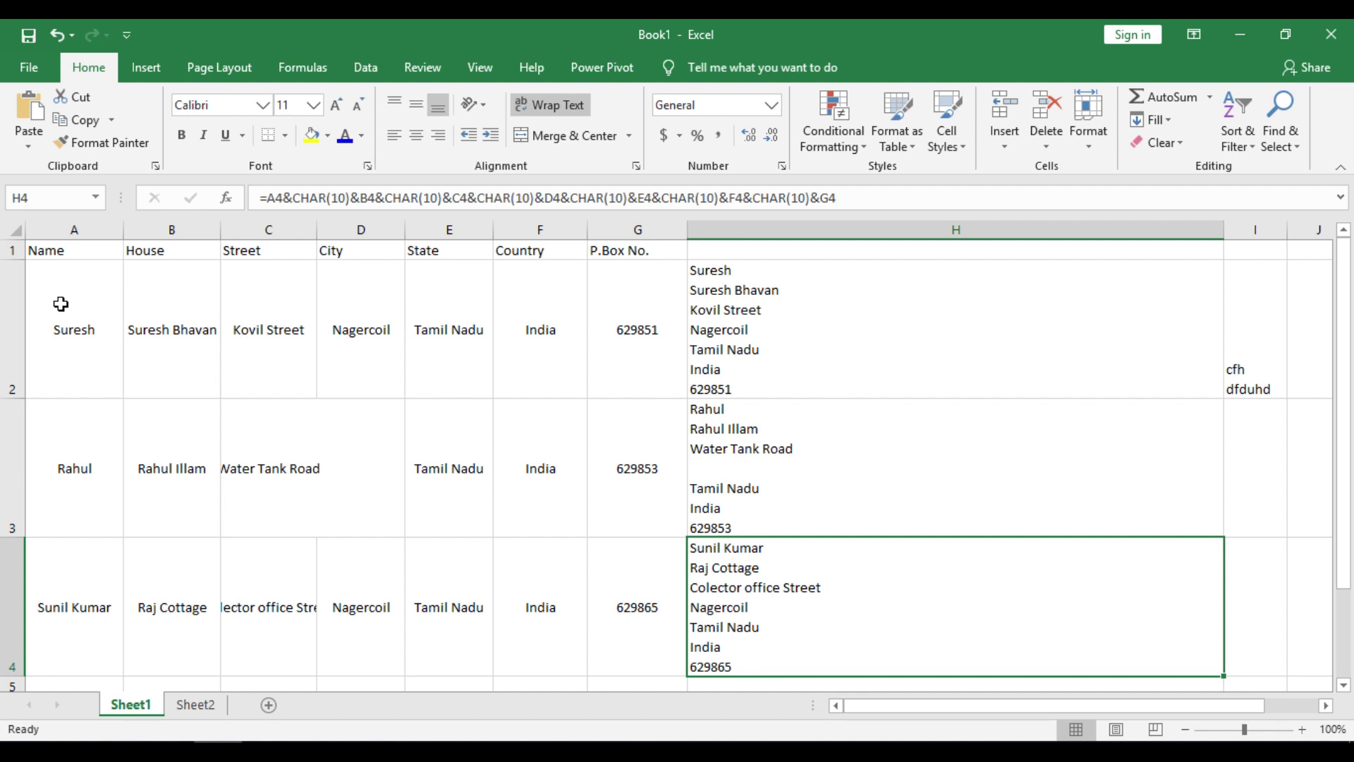
pyautogui.moveTo(60, 304); pyautogui.dragTo(658, 368)
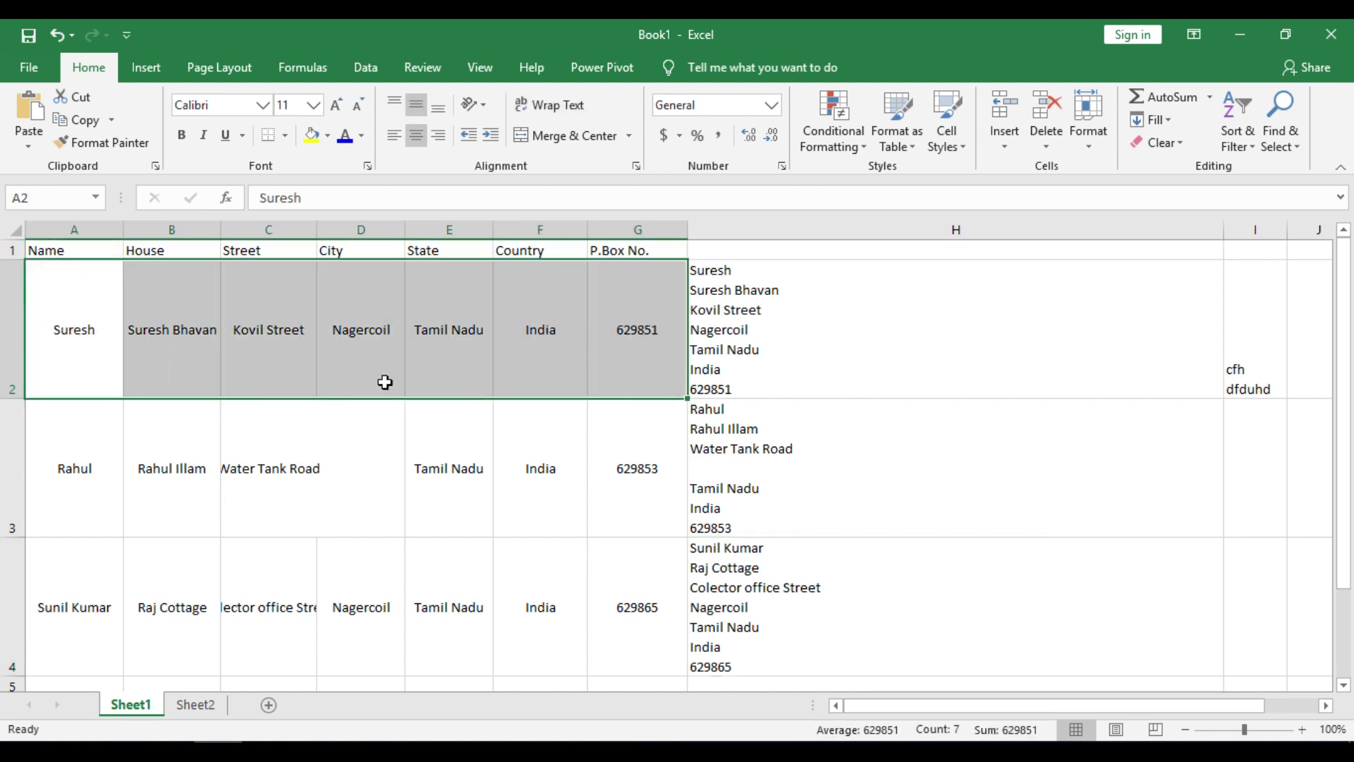
pyautogui.click(891, 359)
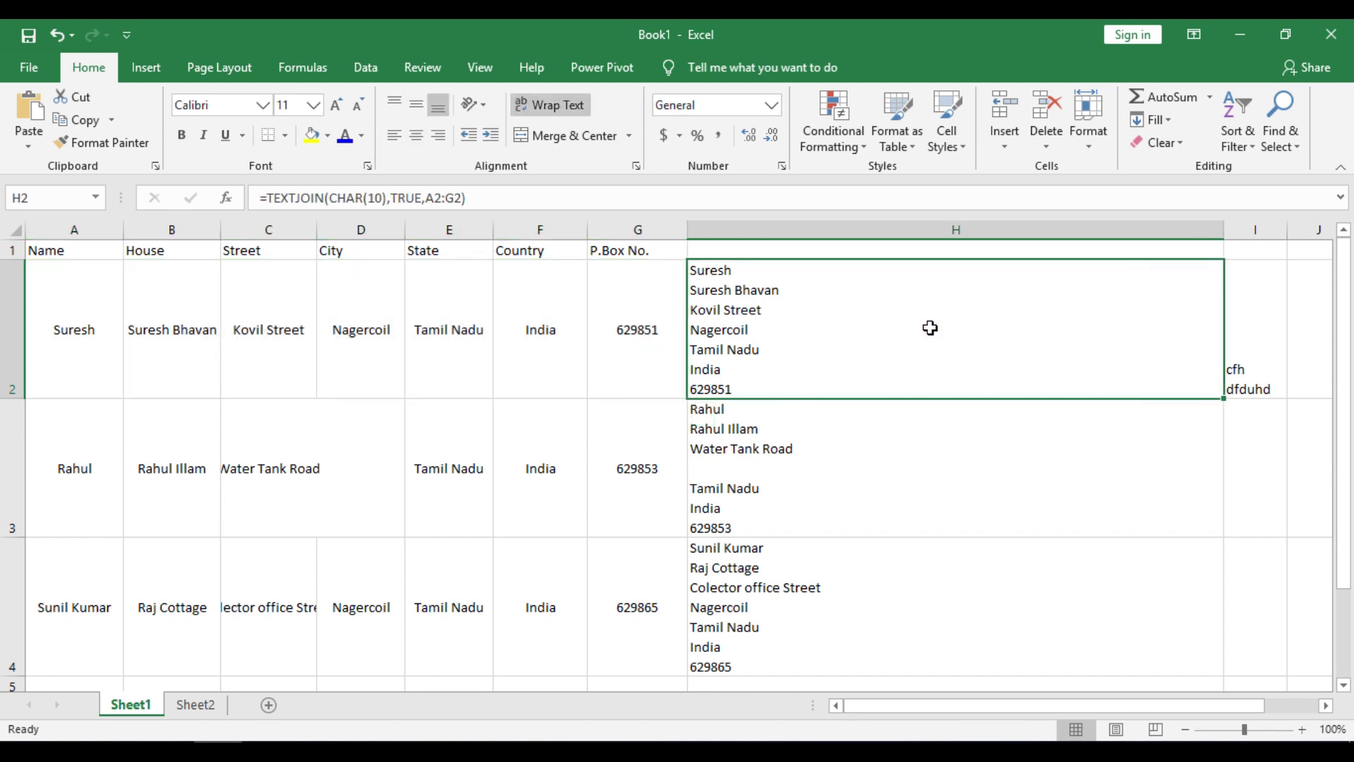